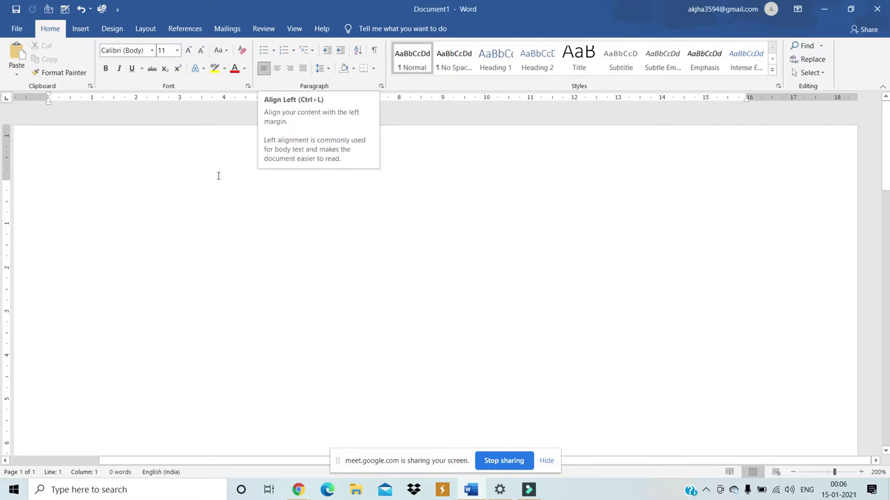
- Write the heading "Alignment" on the first line of the blank document
{"action": "type", "text": "A"}
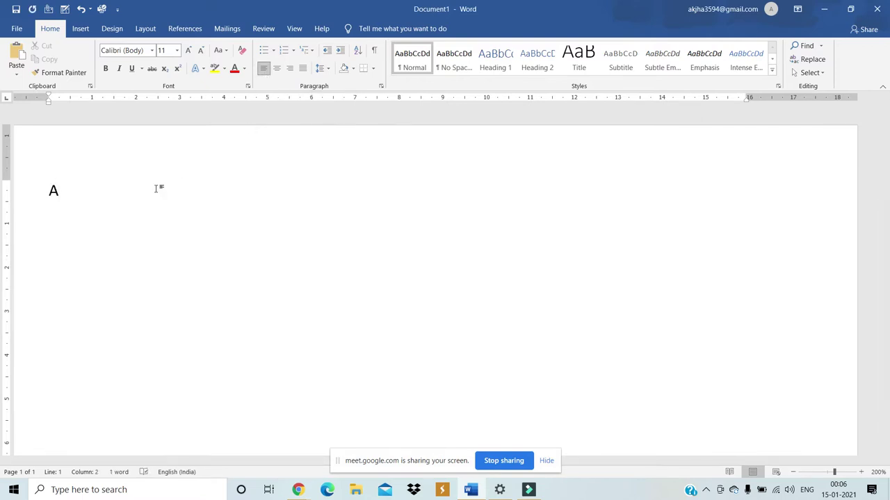
{"action": "type", "text": "lignment"}
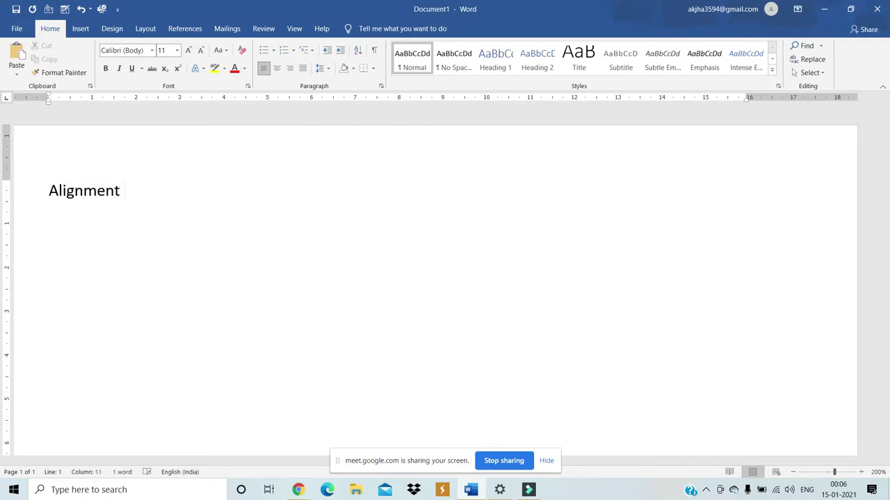
{"action": "key", "text": "BackSpace"}
- Add a numbered list below the heading with the items left, right, center and justify
{"action": "type", "text": "1."}
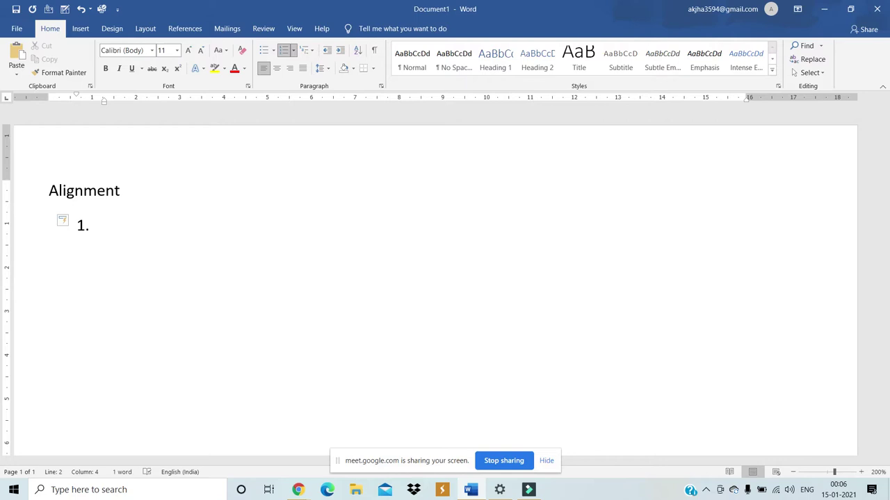
{"action": "type", "text": " left"}
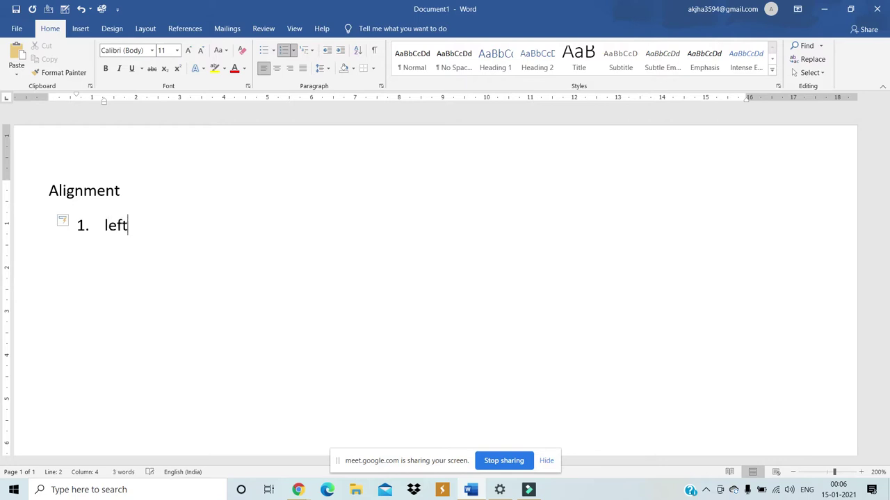
{"action": "key", "text": "Return"}
{"action": "type", "text": "right"}
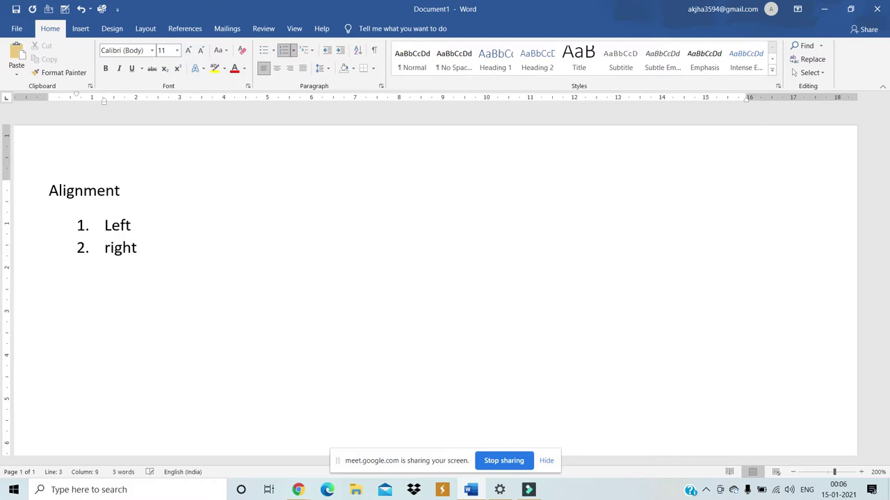
{"action": "key", "text": "Return"}
{"action": "type", "text": "c"}
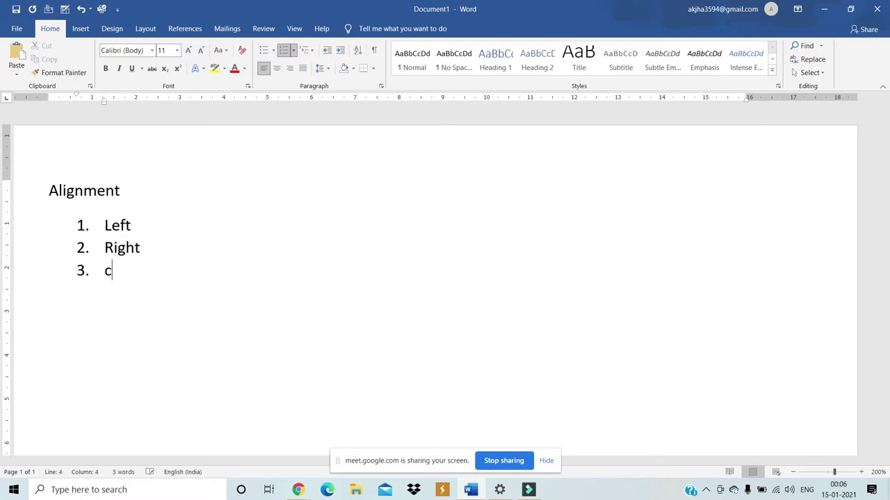
{"action": "type", "text": "enter"}
{"action": "key", "text": "Return"}
{"action": "type", "text": "justify"}
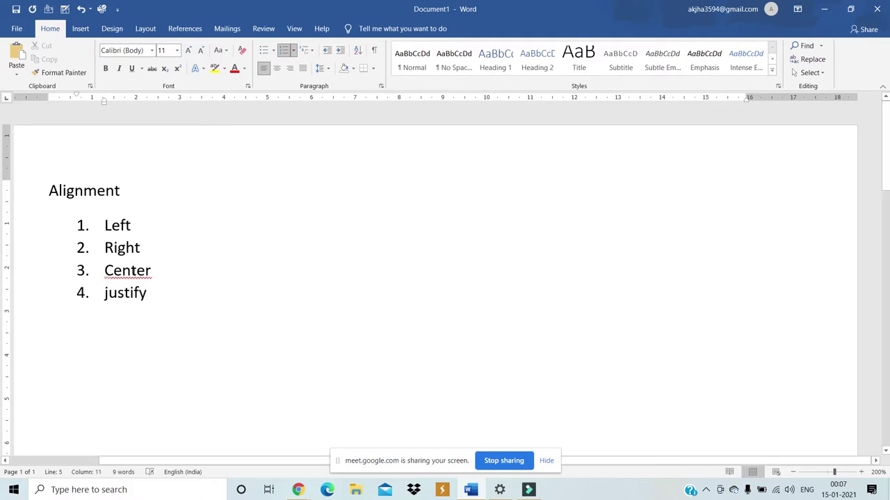
- Try the suggested spelling "Canter" for the third list item and restore the word to "Center"
{"action": "right_click", "coordinate": [132, 270]}
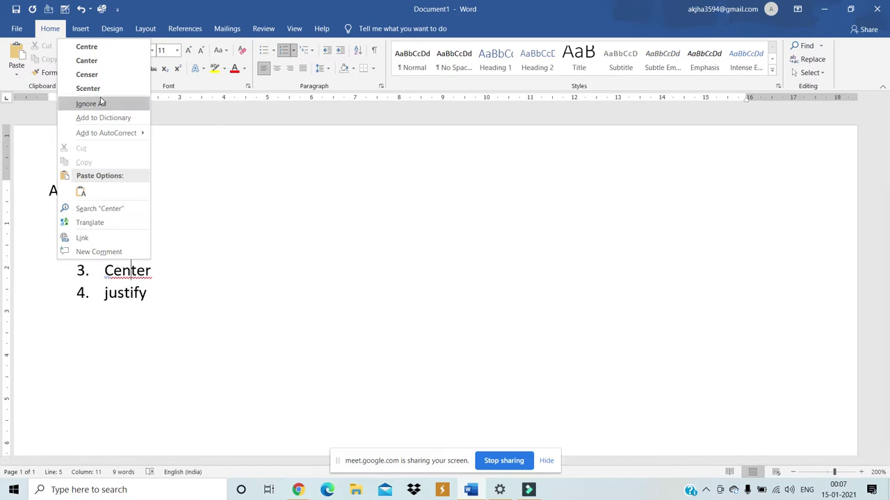
{"action": "left_click", "coordinate": [87, 60]}
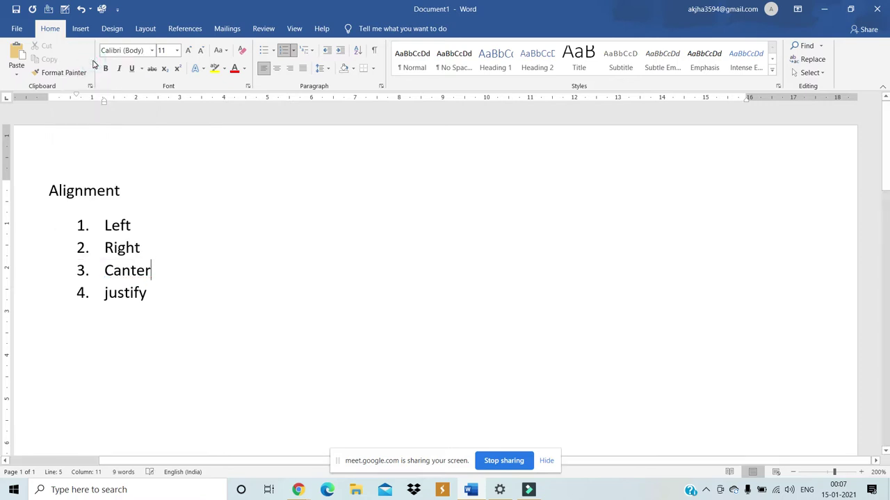
{"action": "left_click", "coordinate": [119, 270]}
{"action": "key", "text": "BackSpace"}
{"action": "type", "text": "e"}
{"action": "left_click", "coordinate": [158, 267]}
- Append the shortcut "(ctrl+L)" to the Left item and "(ctrl+r)" to the Right item
{"action": "left_click", "coordinate": [139, 226]}
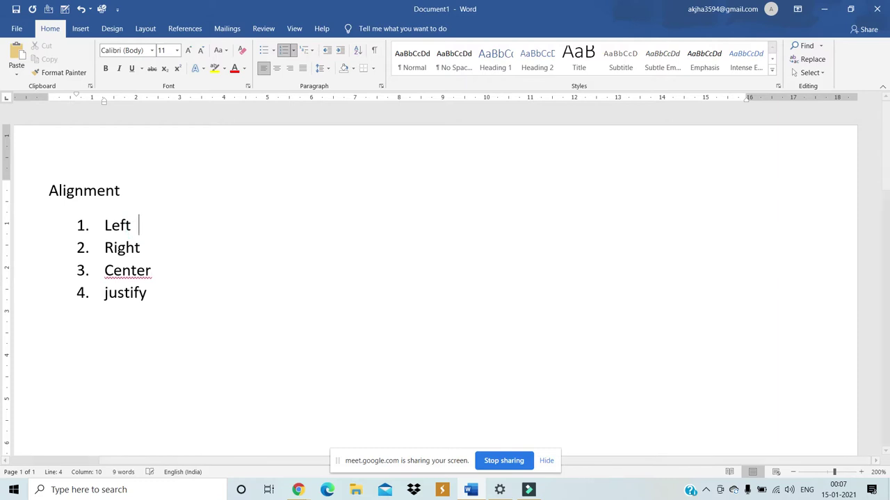
{"action": "type", "text": "(c"}
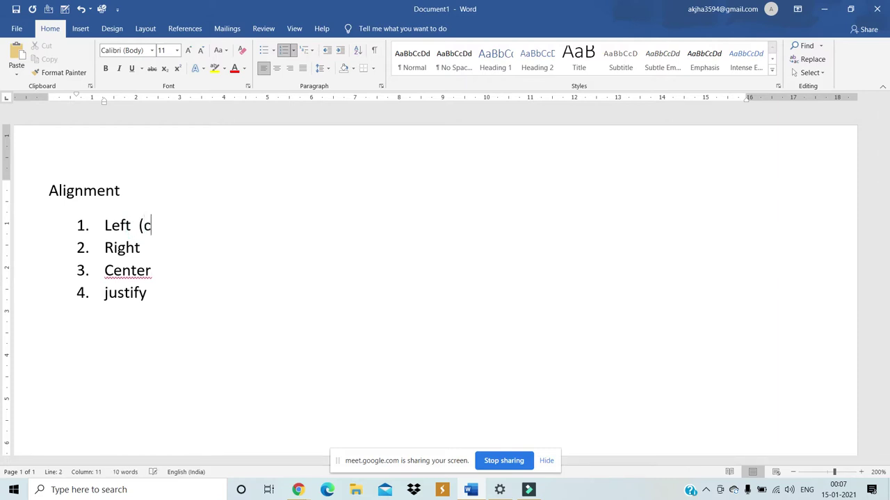
{"action": "type", "text": "trl"}
{"action": "type", "text": "+L)"}
{"action": "key", "text": "Down"}
{"action": "type", "text": "(ctrl+r)"}
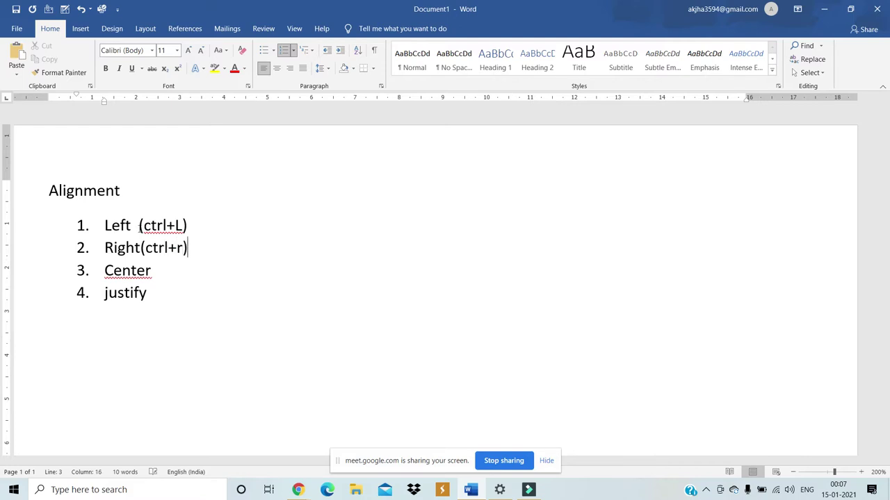
- Append the shortcut "(ctrl+E)" to the Center item and "(ctrl+J)" to the Justify item
{"action": "key", "text": "Down"}
{"action": "type", "text": "(ctrl+E)"}
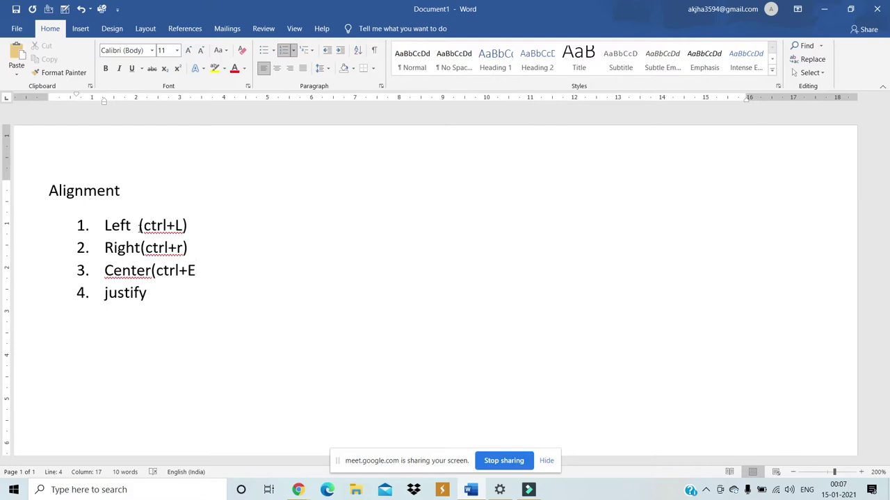
{"action": "left_click", "coordinate": [150, 295]}
{"action": "type", "text": "("}
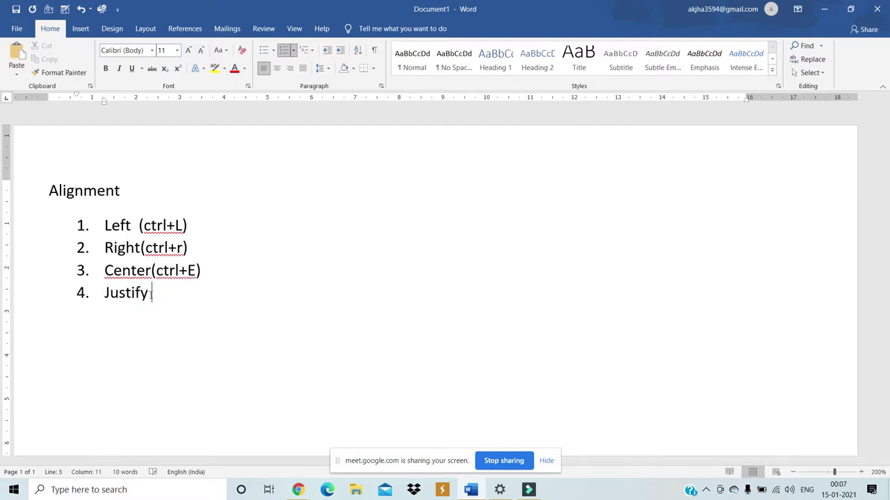
{"action": "type", "text": "ctrl+J)"}
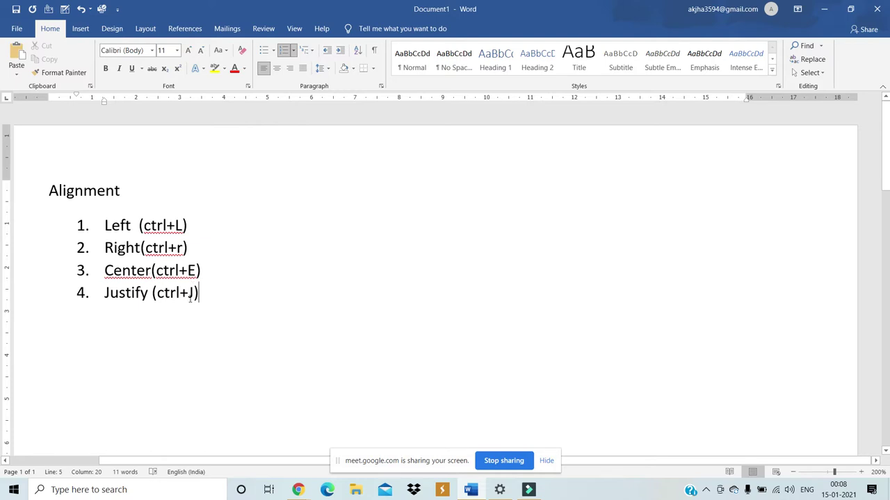
- End the numbered list and write the centered lines "Ms office", "Sk college" and "Bca" below it
{"action": "key", "text": "Return"}
{"action": "key", "text": "BackSpace"}
{"action": "key", "text": "Return"}
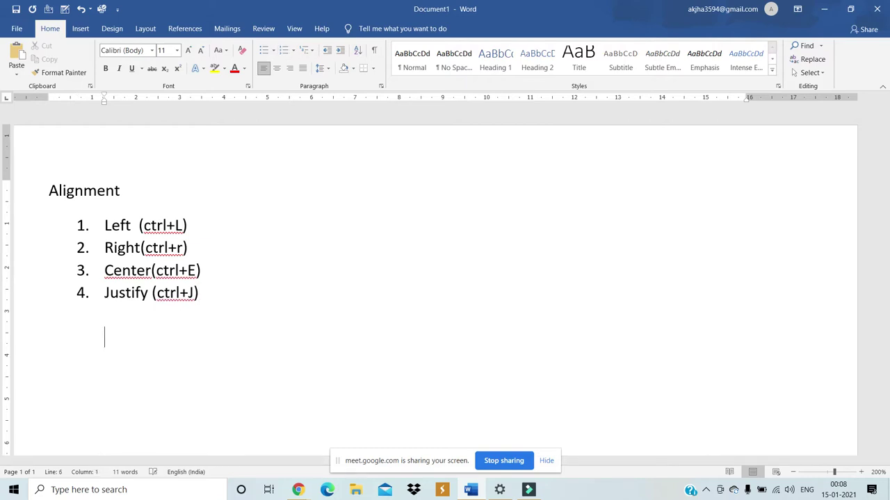
{"action": "left_click", "coordinate": [277, 73]}
{"action": "type", "text": "Ms office"}
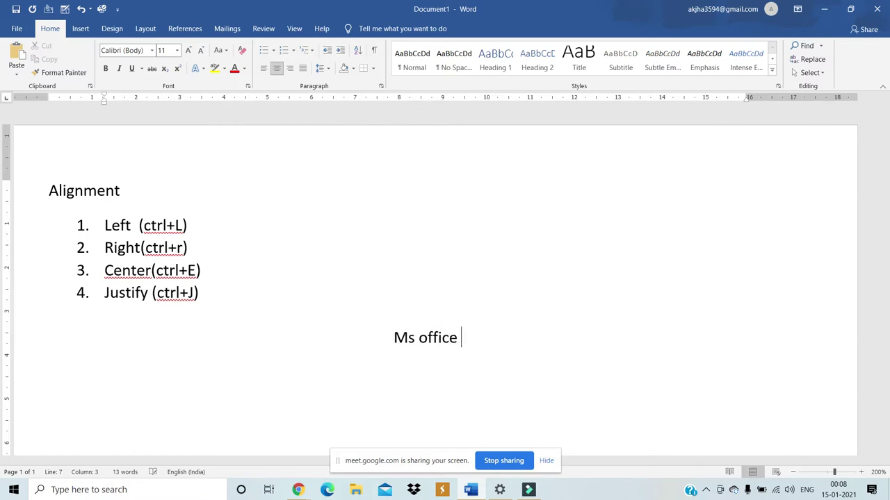
{"action": "key", "text": "Return"}
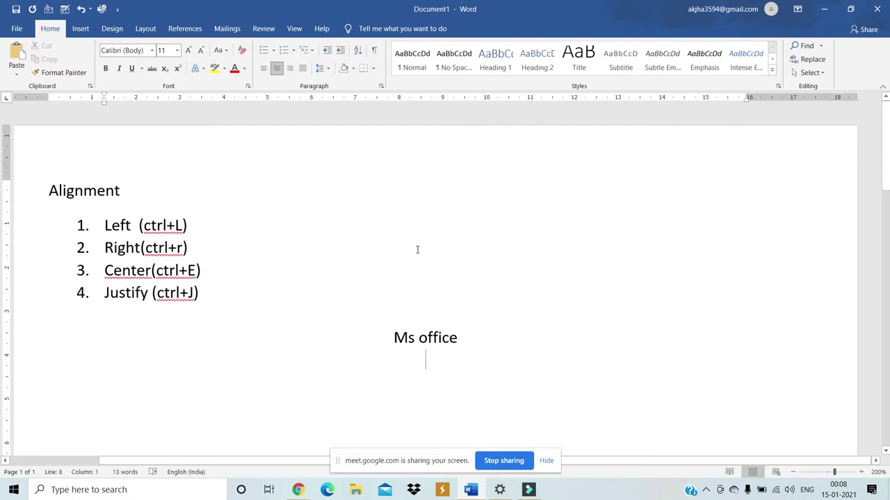
{"action": "type", "text": "Sk college "}
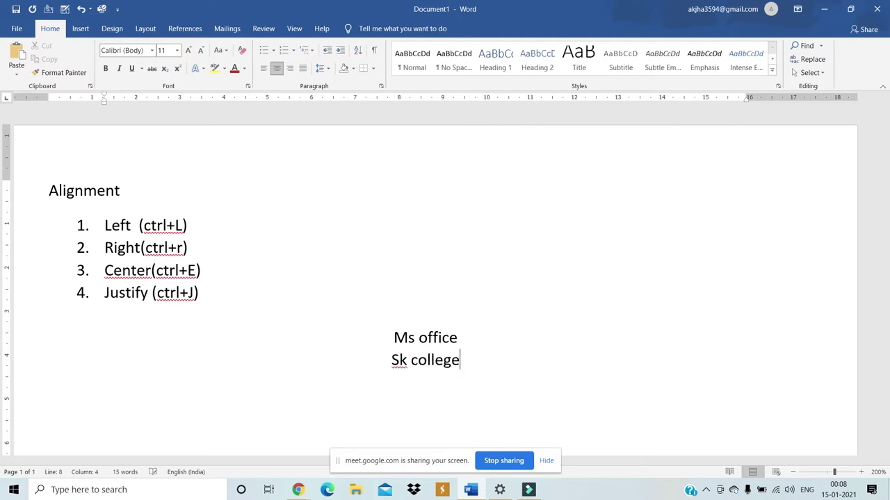
{"action": "type", "text": "bca"}
{"action": "key", "text": "Return"}
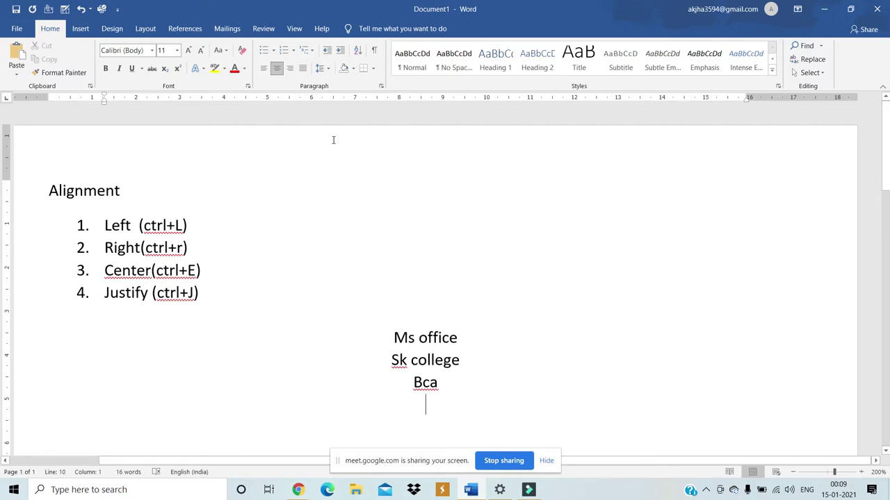
- Add the right-aligned lines "Time :- 2 hrs" and "F.M 100" below the centered lines
{"action": "left_click", "coordinate": [290, 70]}
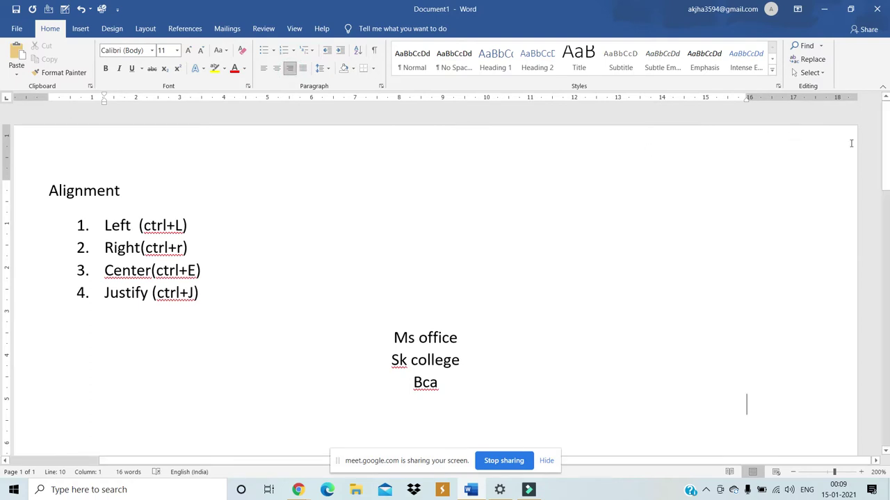
{"action": "scroll", "coordinate": [746, 405], "scroll_direction": "down", "scroll_amount": 3}
{"action": "mouse_move", "coordinate": [884, 182]}
{"action": "left_mouse_down"}
{"action": "mouse_move", "coordinate": [886, 200]}
{"action": "mouse_move", "coordinate": [887, 192]}
{"action": "left_mouse_up"}
{"action": "scroll", "coordinate": [809, 177], "scroll_direction": "down", "scroll_amount": 1}
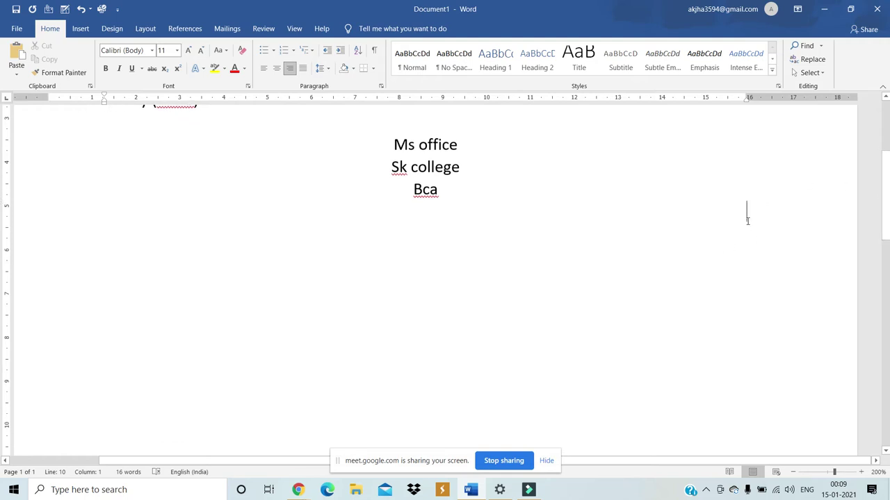
{"action": "type", "text": "time :- 2"}
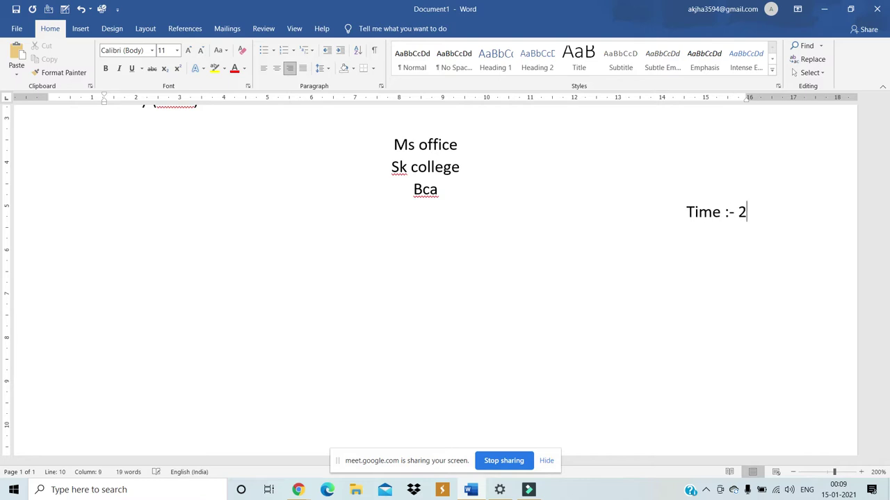
{"action": "type", "text": " hrs"}
{"action": "key", "text": "Return"}
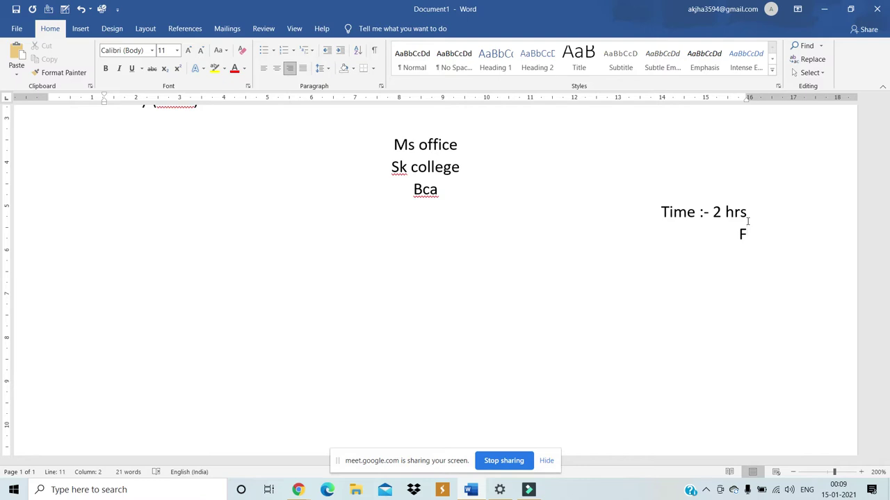
{"action": "type", "text": ".m"}
{"action": "key", "text": "BackSpace"}
{"action": "type", "text": "M 100"}
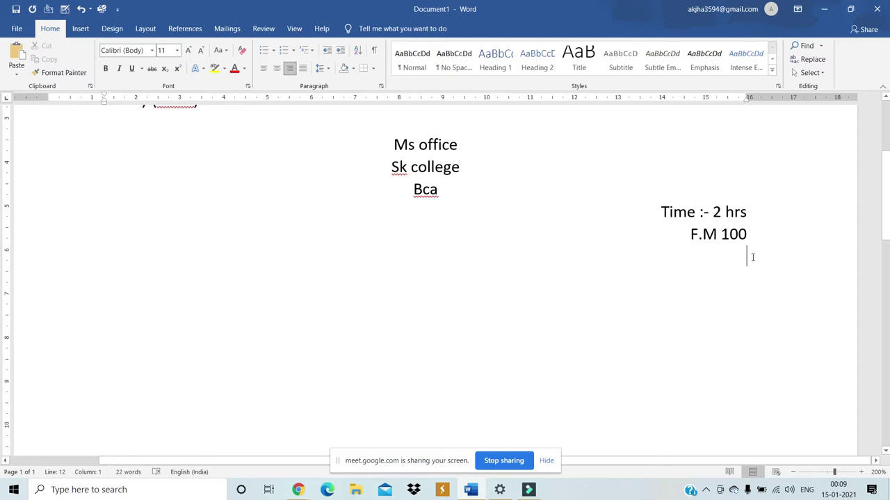
{"action": "type", "text": "hjgjhghj"}
{"action": "key", "text": "BackSpace"}
{"action": "key", "text": "BackSpace"}
{"action": "key", "text": "BackSpace"}
{"action": "key", "text": "BackSpace"}
{"action": "key", "text": "BackSpace"}
{"action": "key", "text": "BackSpace"}
{"action": "key", "text": "BackSpace"}
{"action": "key", "text": "BackSpace"}
- Align the new line left and write the questions "1. what is compter" and "2. types of computer"
{"action": "left_click", "coordinate": [264, 71]}
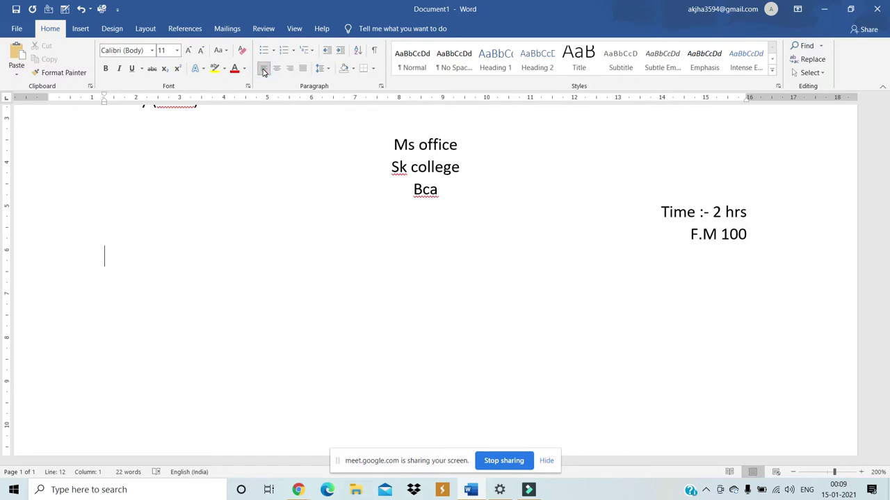
{"action": "type", "text": "1. what "}
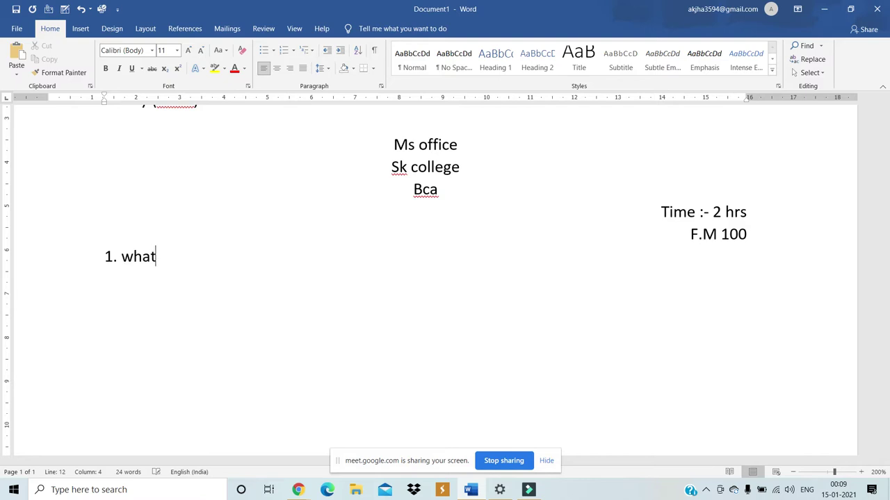
{"action": "type", "text": "is compter"}
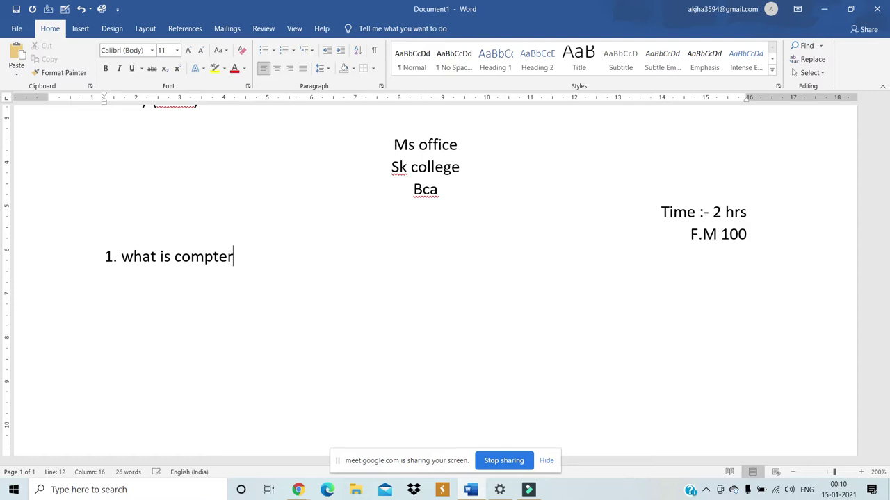
{"action": "key", "text": "Return"}
{"action": "type", "text": "2. ty"}
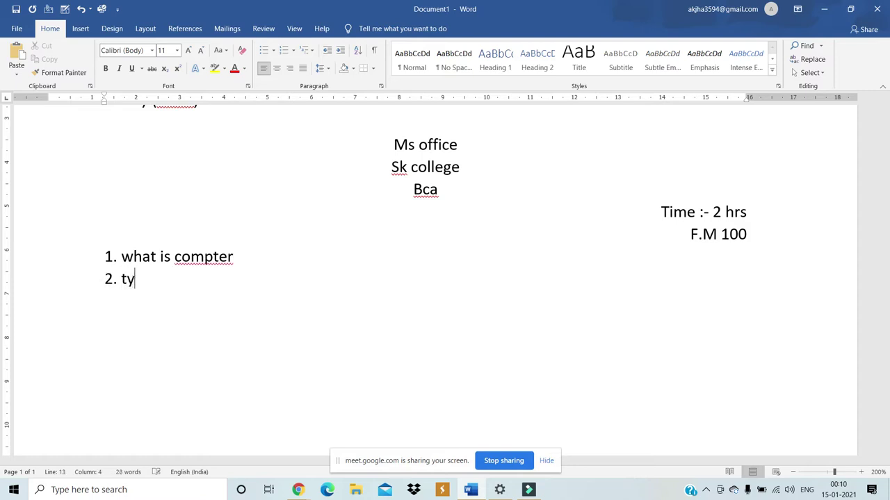
{"action": "type", "text": "pes of co"}
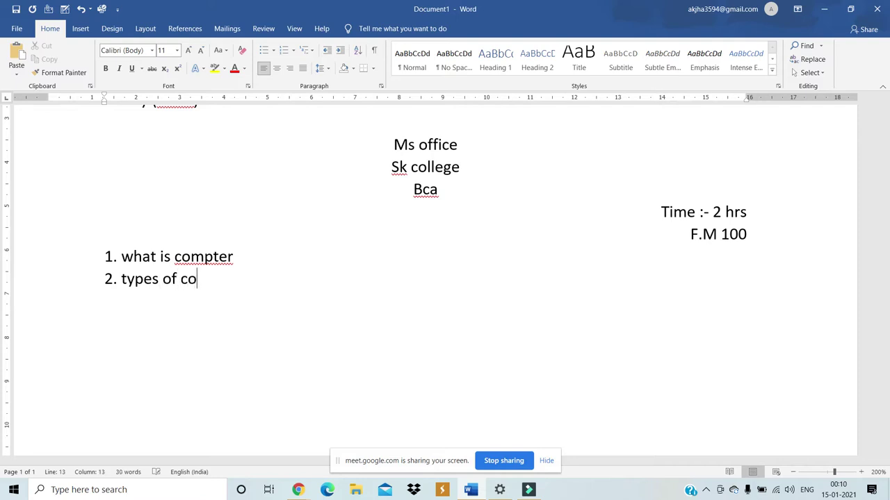
{"action": "type", "text": "mputer"}
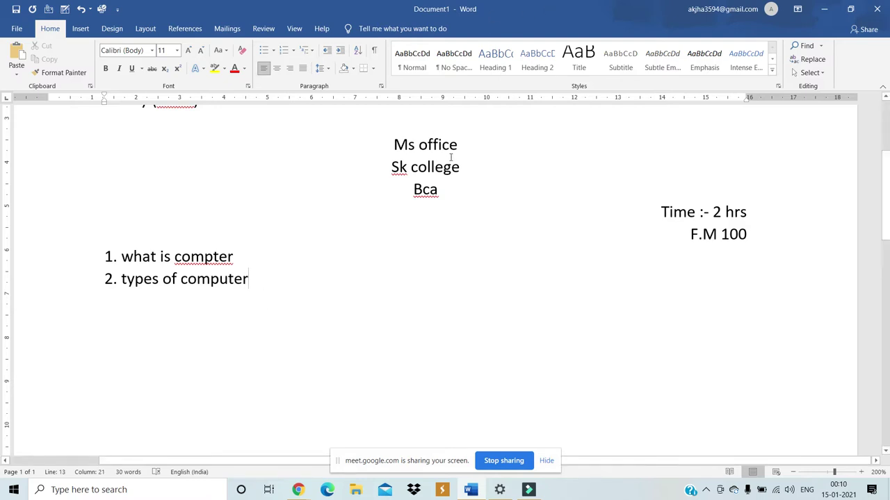
{"action": "left_click_drag", "start_coordinate": [720, 234], "coordinate": [671, 222]}
{"action": "left_click_drag", "start_coordinate": [243, 281], "coordinate": [106, 256]}
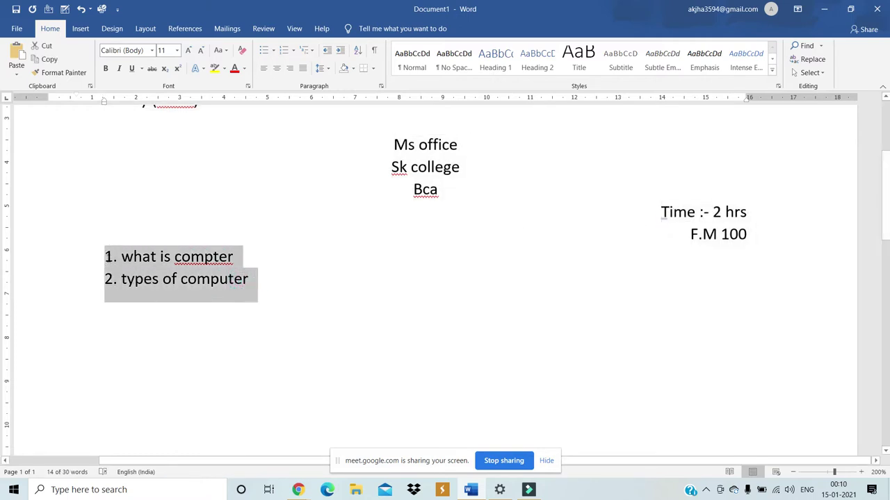
{"action": "left_click", "coordinate": [293, 293]}
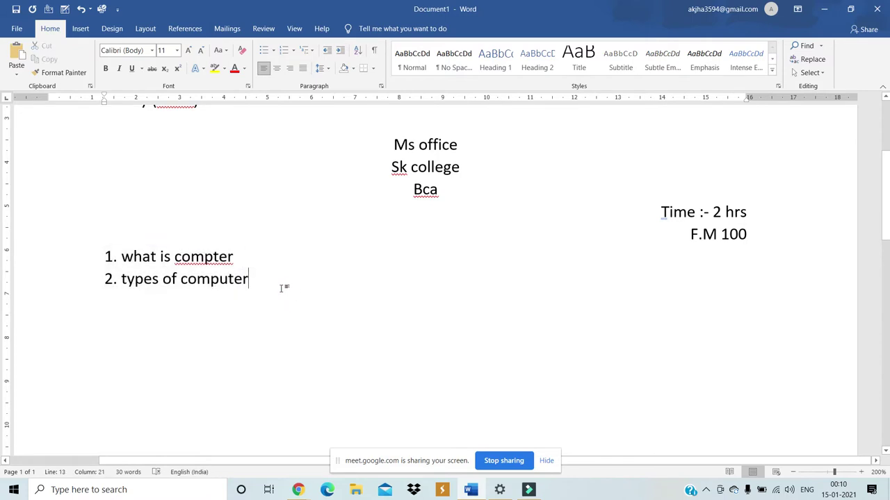
- Leave a blank line after the questions and generate sample paragraphs with =rand()
{"action": "key", "text": "Return"}
{"action": "key", "text": "Return"}
{"action": "type", "text": "=r"}
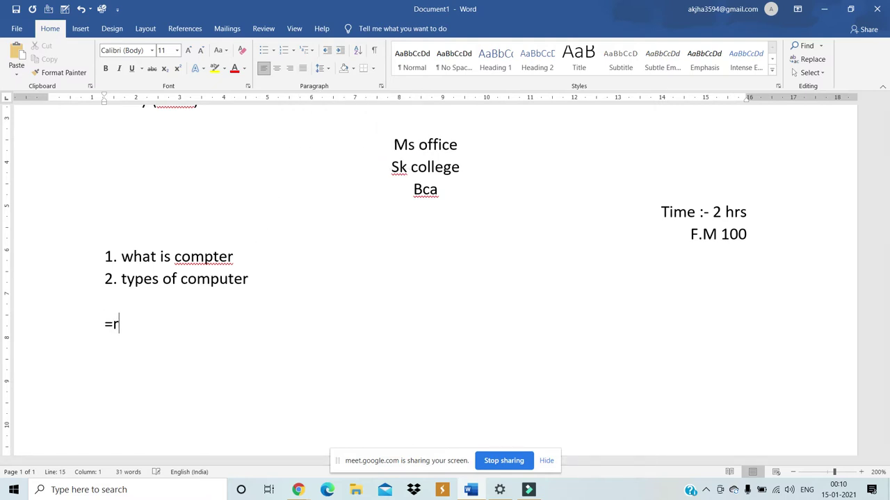
{"action": "type", "text": "and()"}
{"action": "key", "text": "Return"}
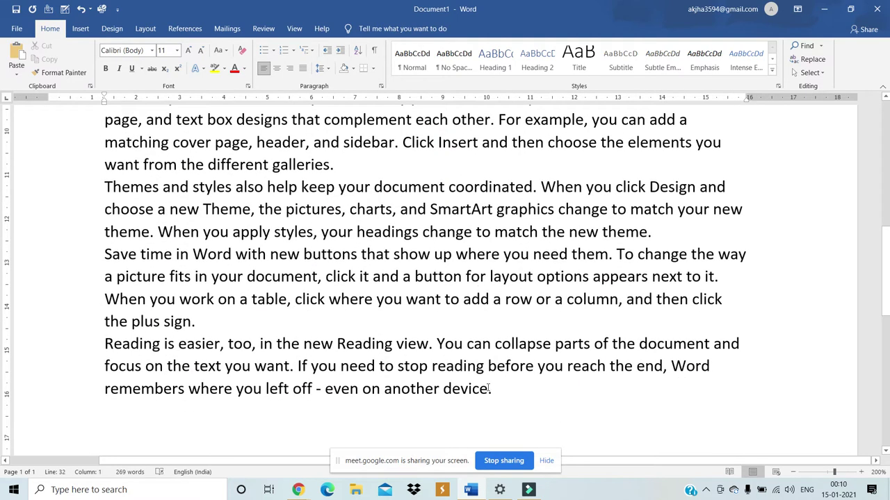
- Delete the last three sample paragraphs, from "Themes and styles also help" to the end of the document
{"action": "left_click", "coordinate": [489, 389]}
{"action": "key", "text": "shift+Up"}
{"action": "key", "text": "shift+Up"}
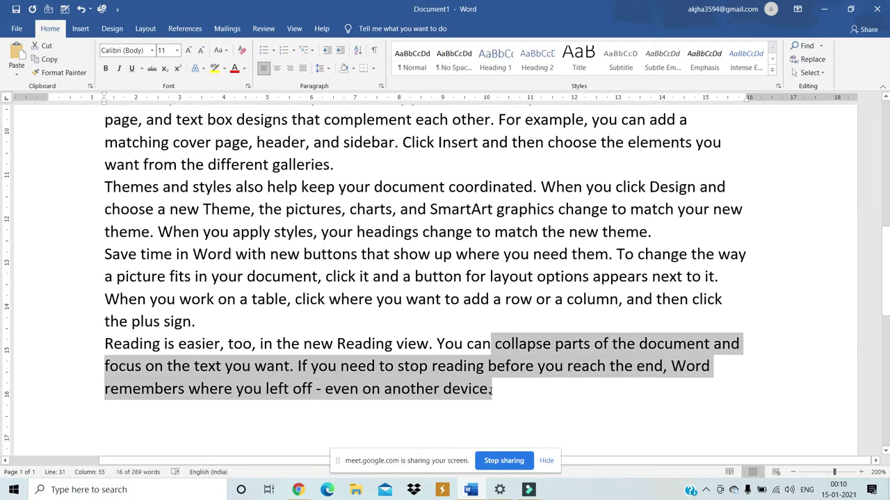
{"action": "key", "text": "shift+Up"}
{"action": "key", "text": "shift+Up"}
{"action": "key", "text": "shift+Up"}
{"action": "key", "text": "shift+Up"}
{"action": "key", "text": "shift+Up"}
{"action": "key", "text": "shift+Up"}
{"action": "key", "text": "shift+Up"}
{"action": "key", "text": "shift+Up"}
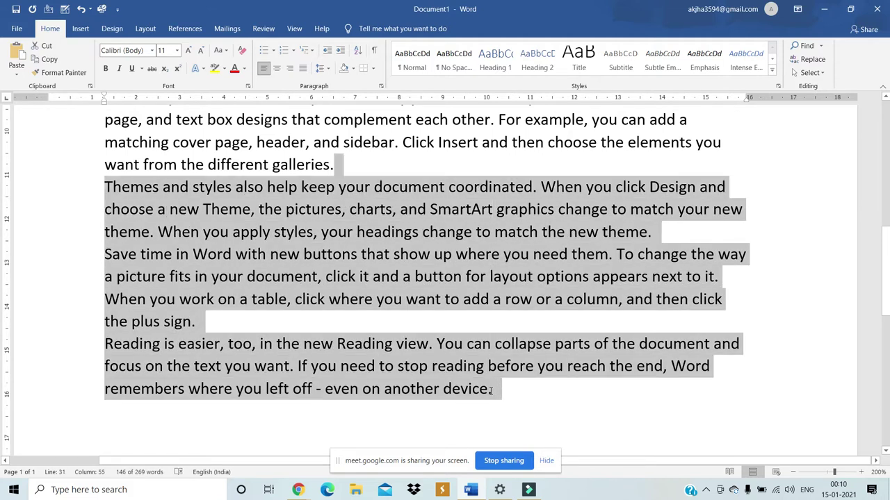
{"action": "key", "text": "Home"}
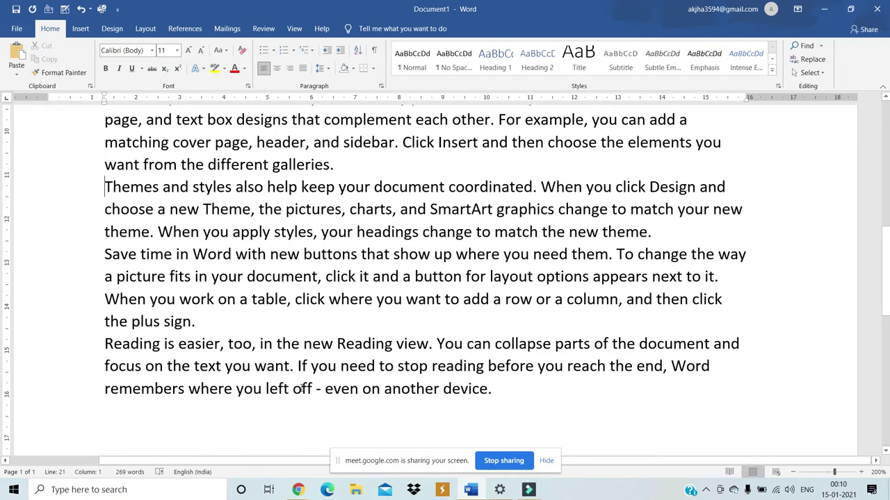
{"action": "key", "text": "shift+Down"}
{"action": "key", "text": "shift+Down"}
{"action": "key", "text": "shift+Down"}
{"action": "key", "text": "shift+Down"}
{"action": "key", "text": "shift+Down"}
{"action": "key", "text": "shift+Down"}
{"action": "key", "text": "shift+Down"}
{"action": "key", "text": "shift+Down"}
{"action": "key", "text": "shift+Down"}
{"action": "key", "text": "shift+Down"}
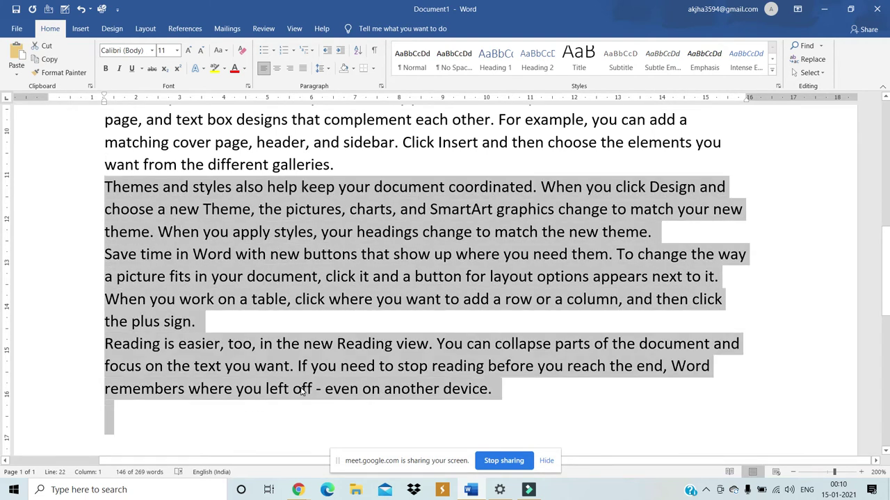
{"action": "key", "text": "Delete"}
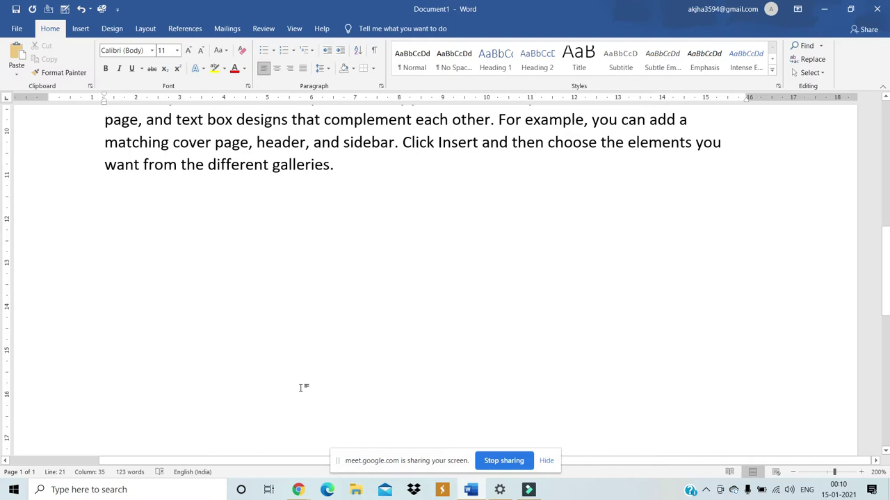
- Justify the two remaining sample paragraphs below the questions
{"action": "scroll", "coordinate": [300, 387], "scroll_direction": "up", "scroll_amount": 3}
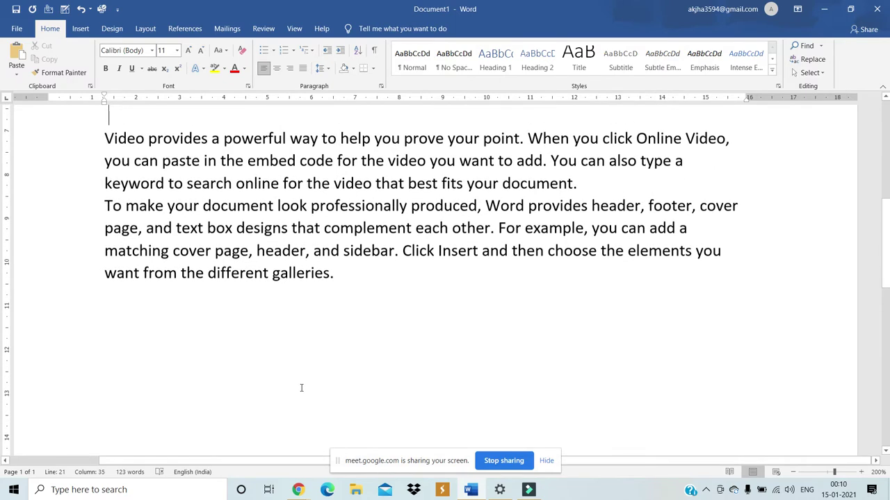
{"action": "key", "text": "Left"}
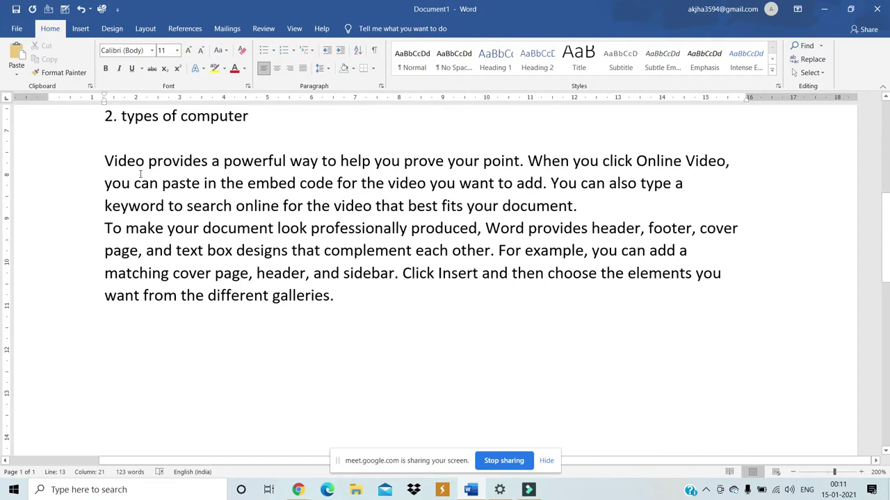
{"action": "left_click_drag", "start_coordinate": [334, 292], "coordinate": [39, 145]}
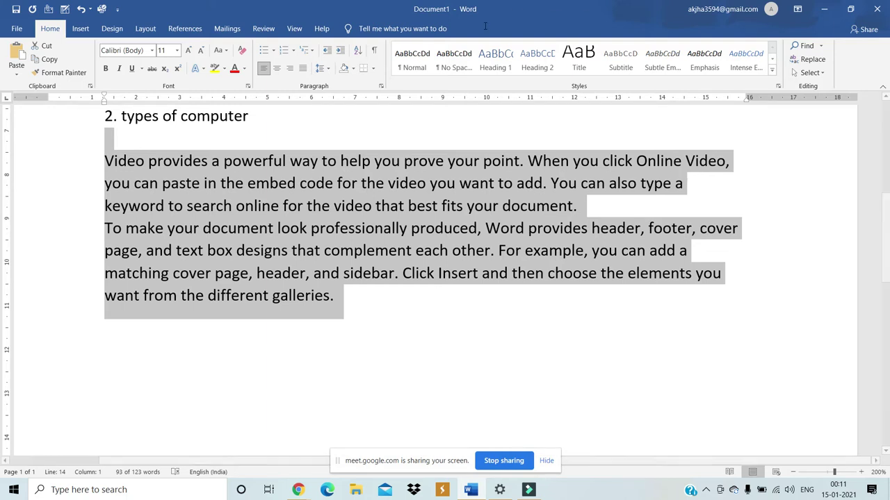
{"action": "left_click", "coordinate": [303, 69]}
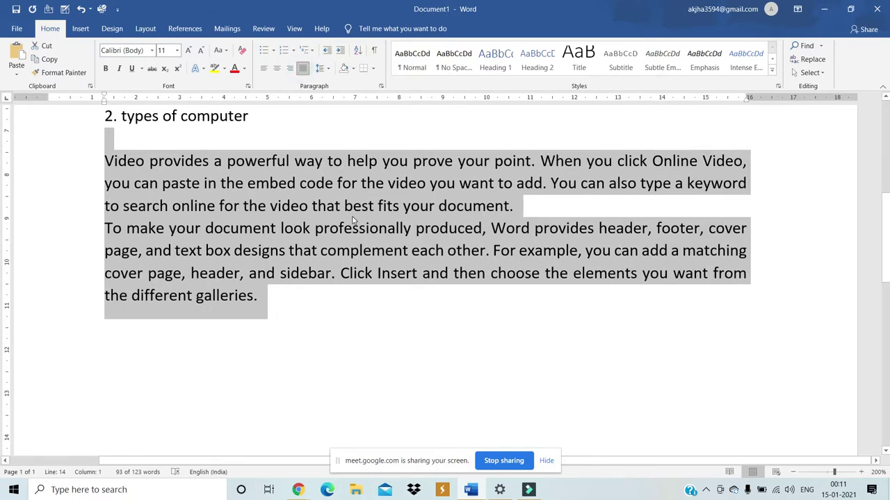
{"action": "left_click", "coordinate": [305, 319]}
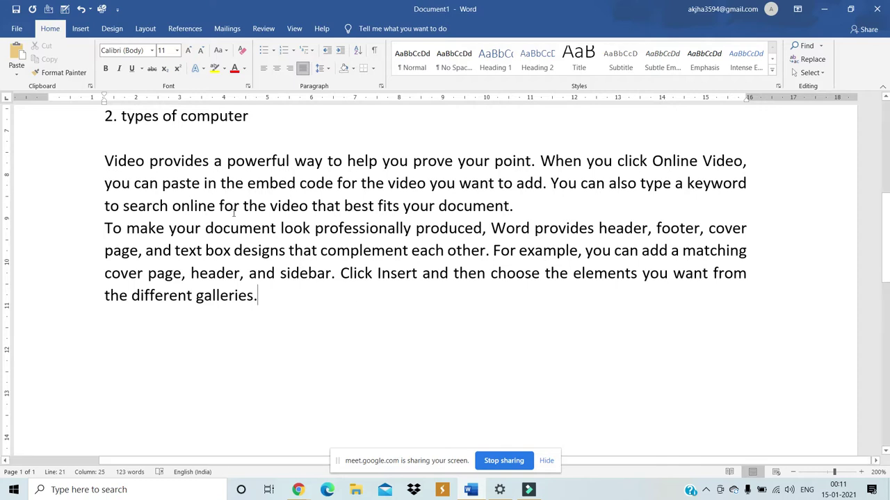
- Try left, right and center alignment on the two sample paragraphs and return them to justified
{"action": "left_click_drag", "start_coordinate": [105, 159], "coordinate": [256, 297]}
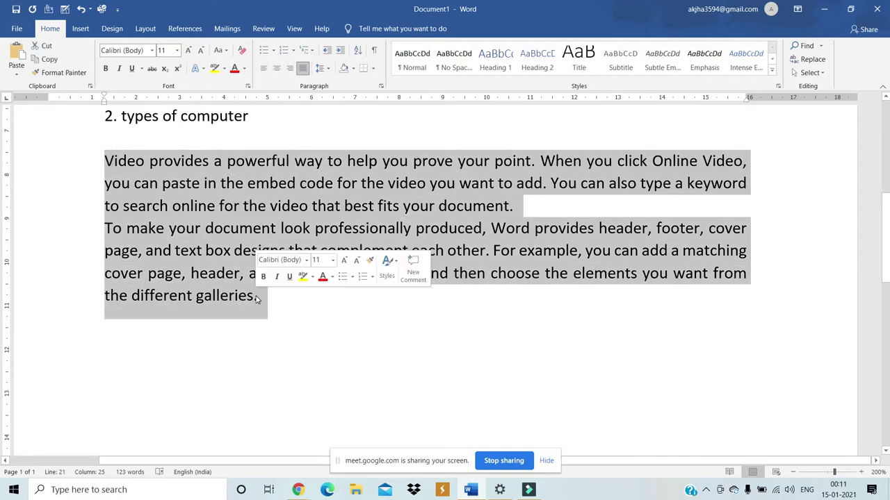
{"action": "left_click", "coordinate": [265, 68]}
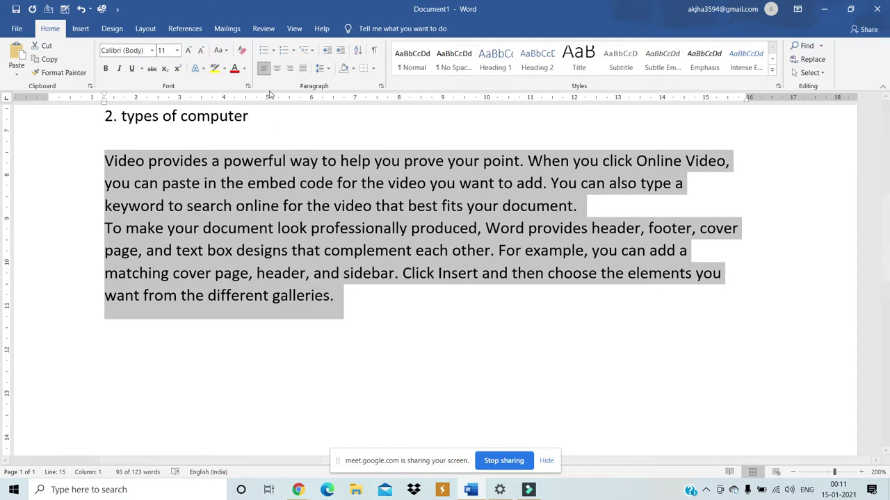
{"action": "left_click", "coordinate": [290, 69]}
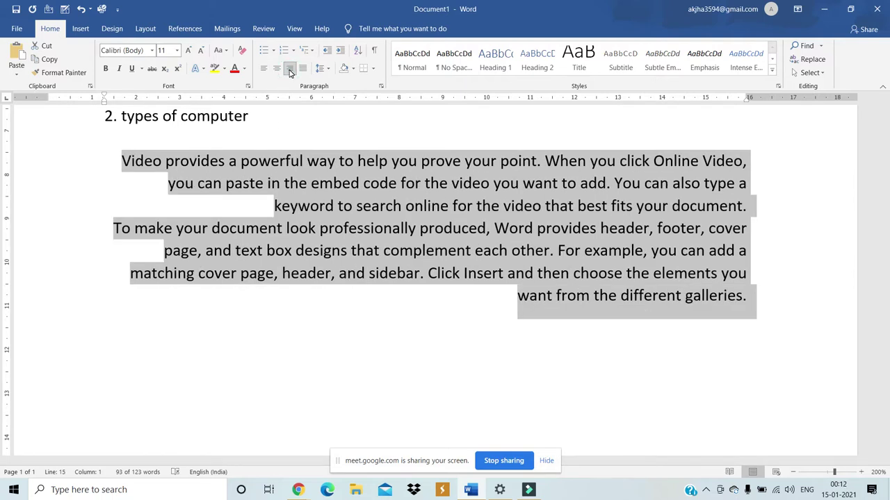
{"action": "left_click", "coordinate": [276, 70]}
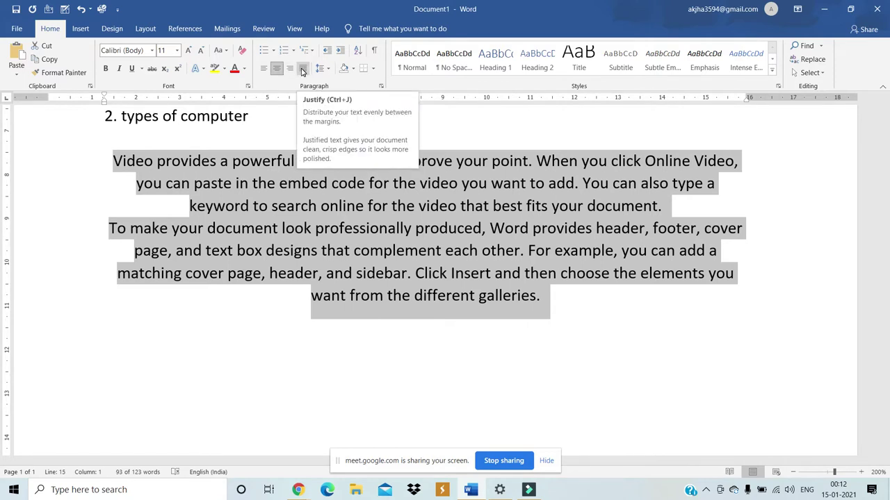
{"action": "left_click", "coordinate": [302, 69]}
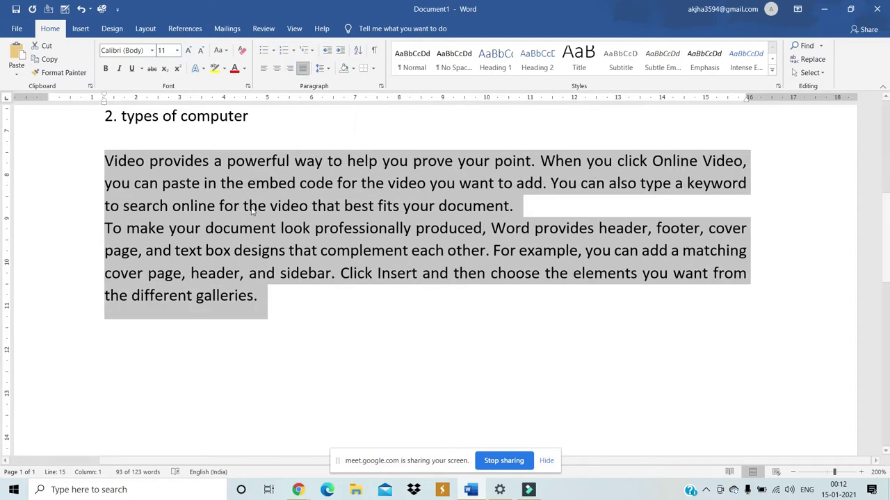
{"action": "left_click", "coordinate": [249, 325]}
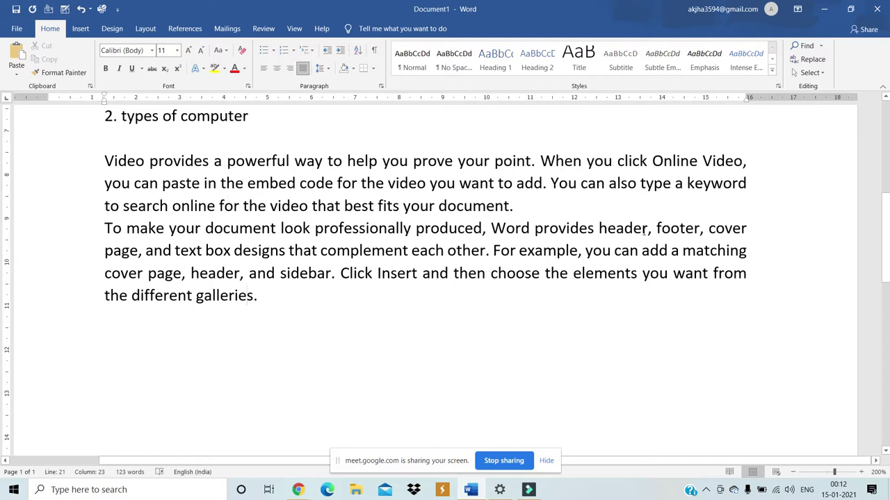
{"action": "scroll", "coordinate": [886, 198], "scroll_direction": "up", "scroll_amount": 3}
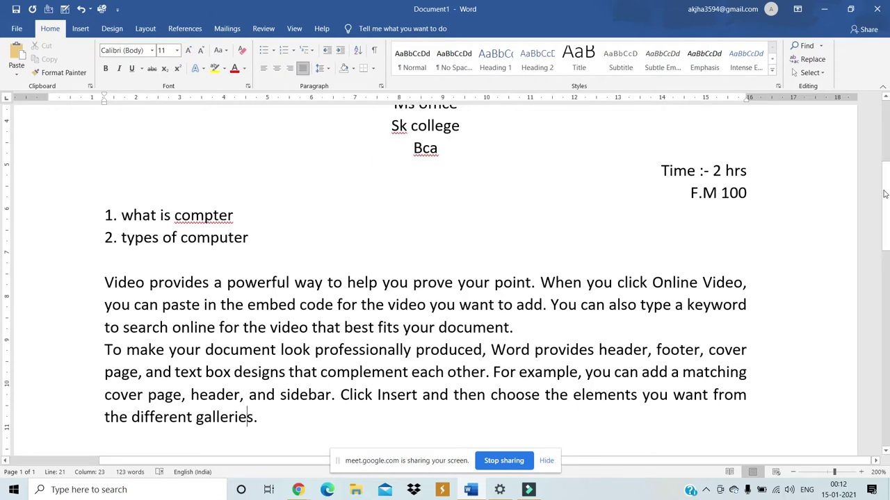
{"action": "scroll", "coordinate": [886, 182], "scroll_direction": "down", "scroll_amount": 3}
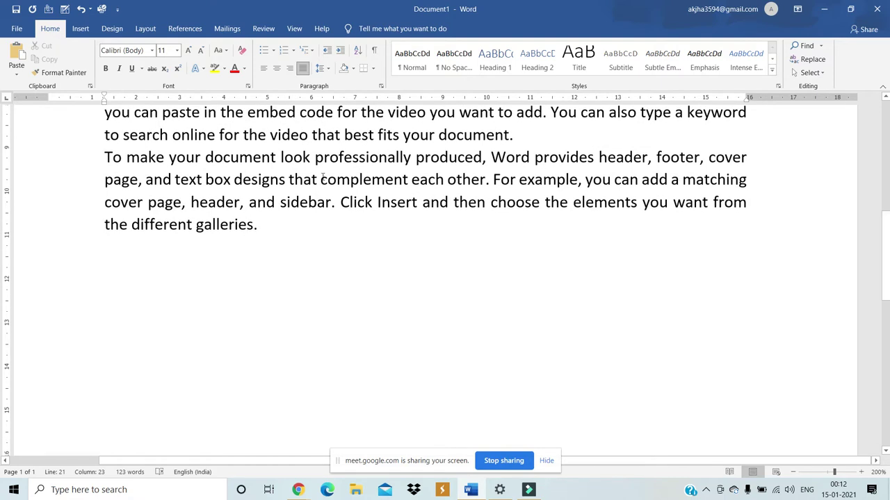
{"action": "left_click", "coordinate": [272, 226]}
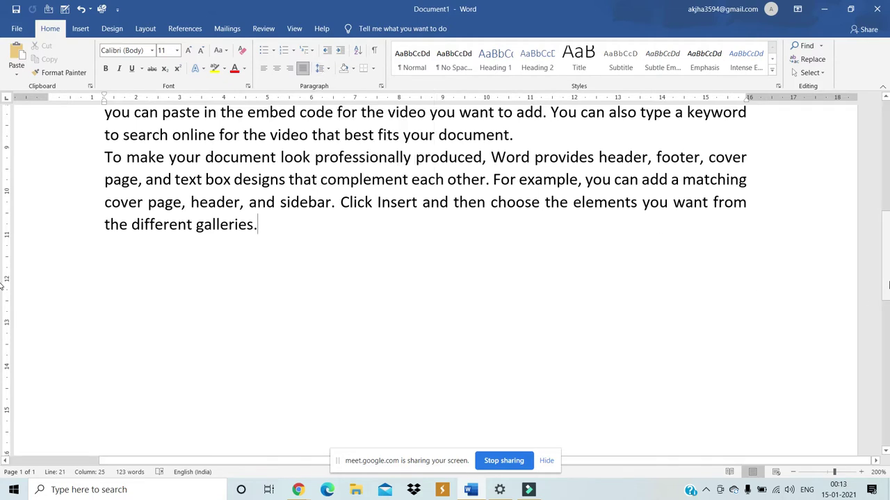
- Set the line spacing of the two justified sample paragraphs to 3.0
{"action": "scroll", "coordinate": [888, 285], "scroll_direction": "up", "scroll_amount": 3}
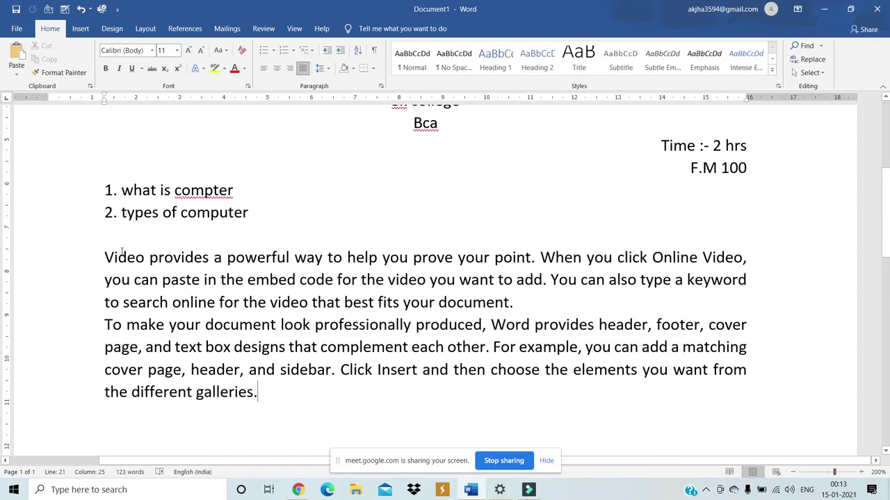
{"action": "left_click_drag", "start_coordinate": [104, 258], "coordinate": [268, 410]}
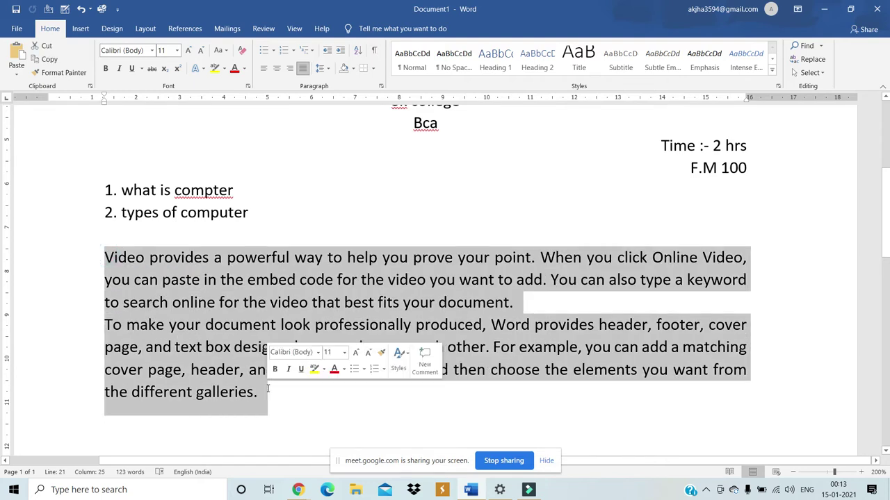
{"action": "left_click", "coordinate": [329, 68]}
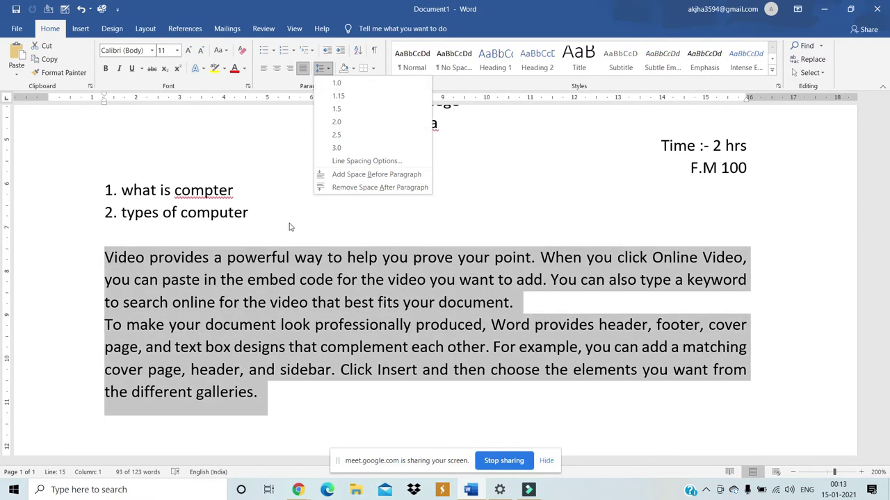
{"action": "left_click", "coordinate": [286, 224]}
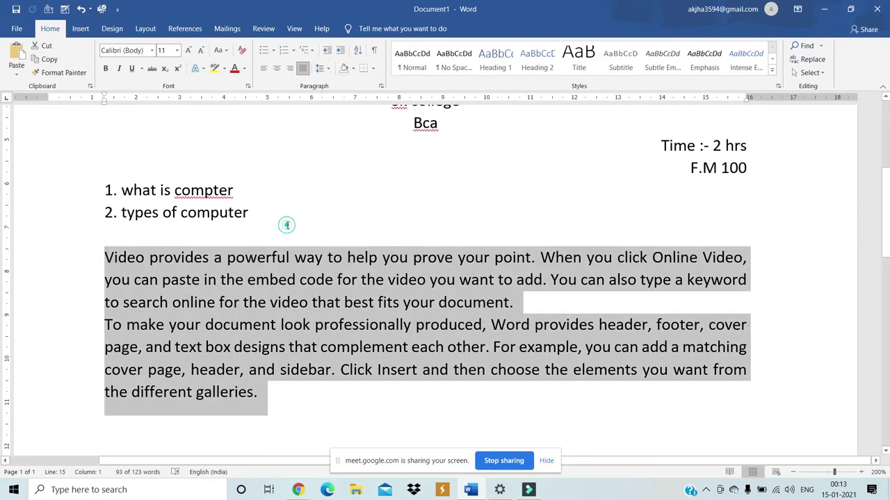
{"action": "left_click", "coordinate": [328, 69]}
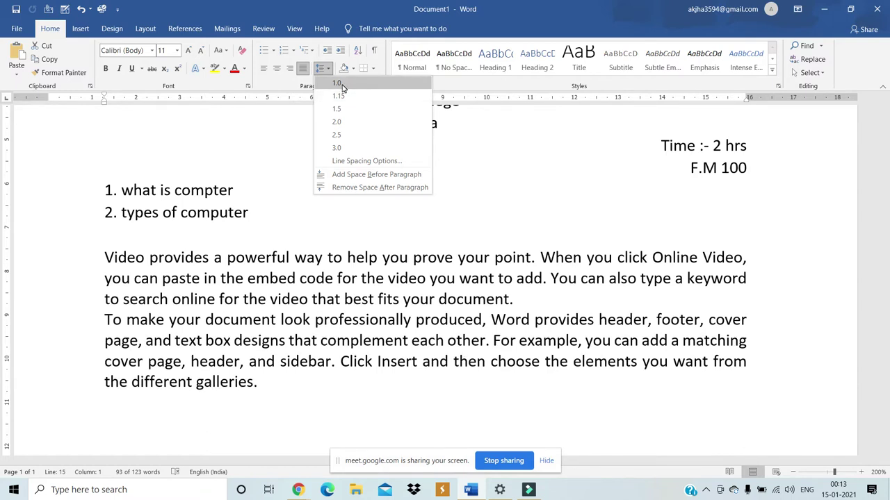
{"action": "left_click", "coordinate": [350, 149]}
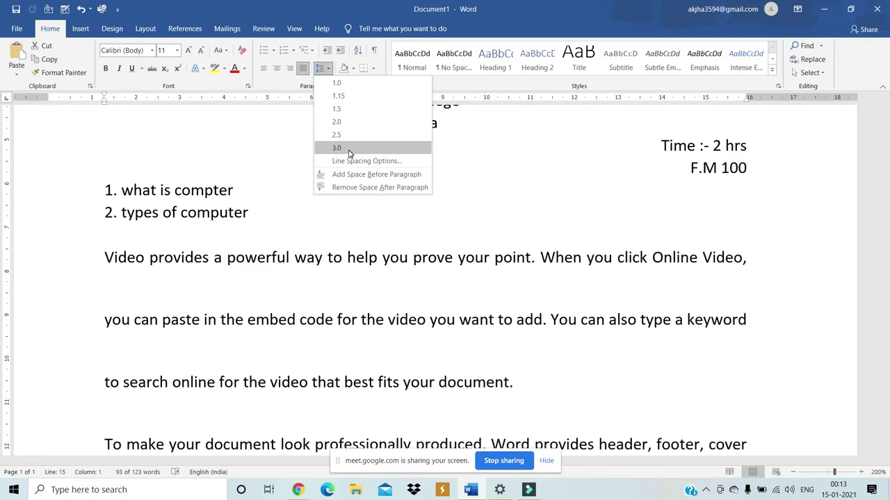
{"action": "left_click", "coordinate": [349, 149]}
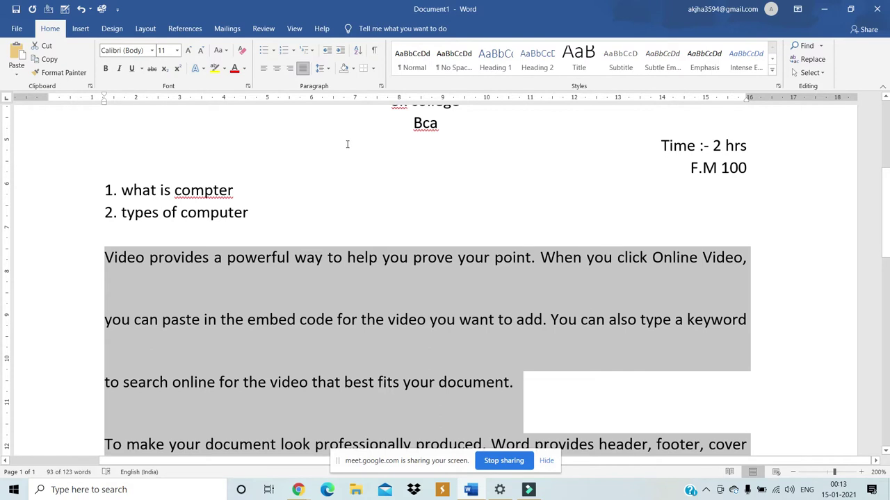
- Review the detailed line spacing options for the selected paragraphs and preview the 1.15 spacing without applying it
{"action": "left_click", "coordinate": [324, 69]}
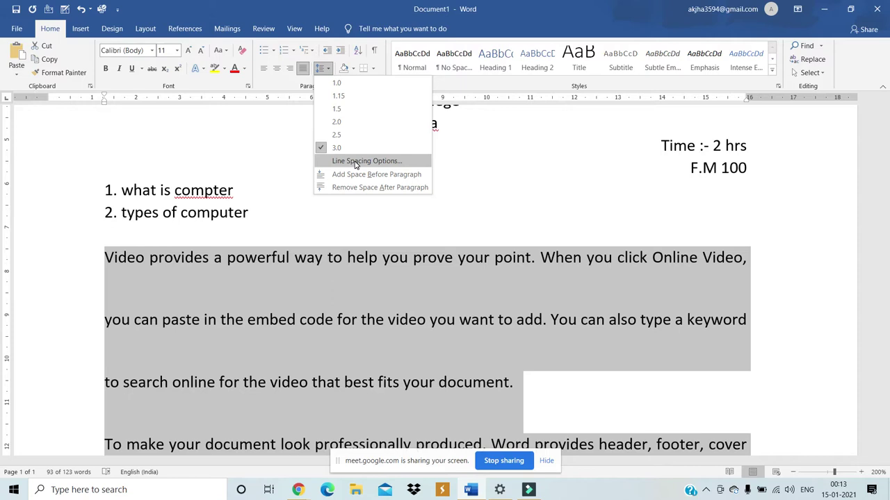
{"action": "left_click", "coordinate": [356, 162]}
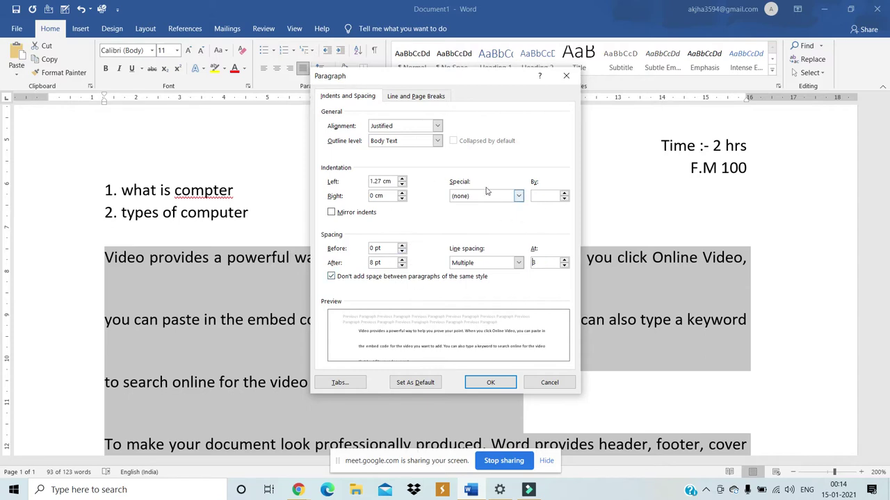
{"action": "left_click", "coordinate": [541, 263]}
{"action": "left_click", "coordinate": [503, 383]}
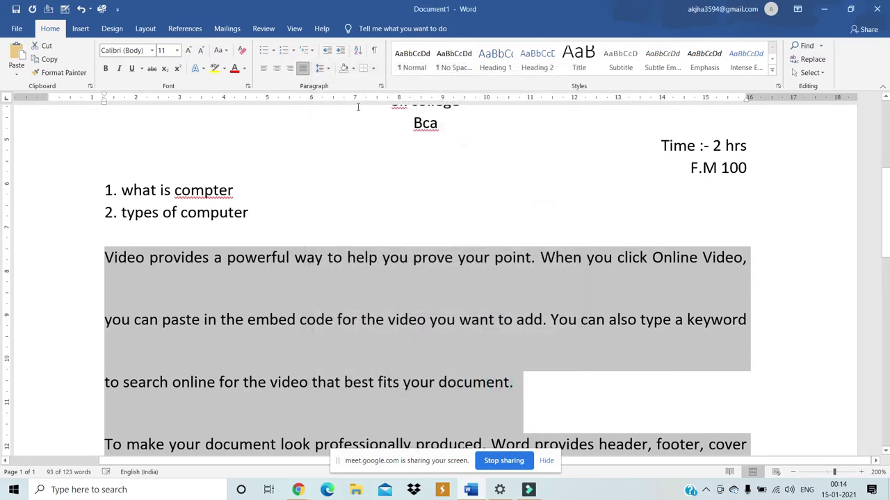
{"action": "left_click", "coordinate": [329, 70]}
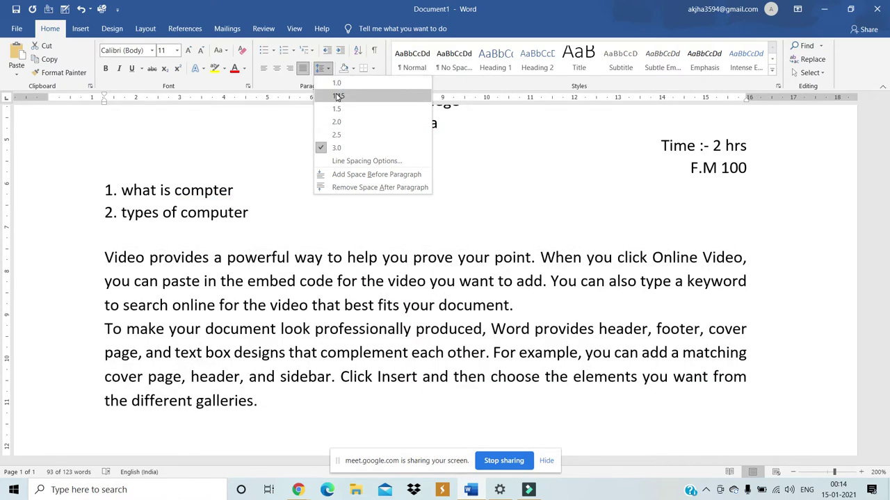
{"action": "left_click", "coordinate": [292, 201]}
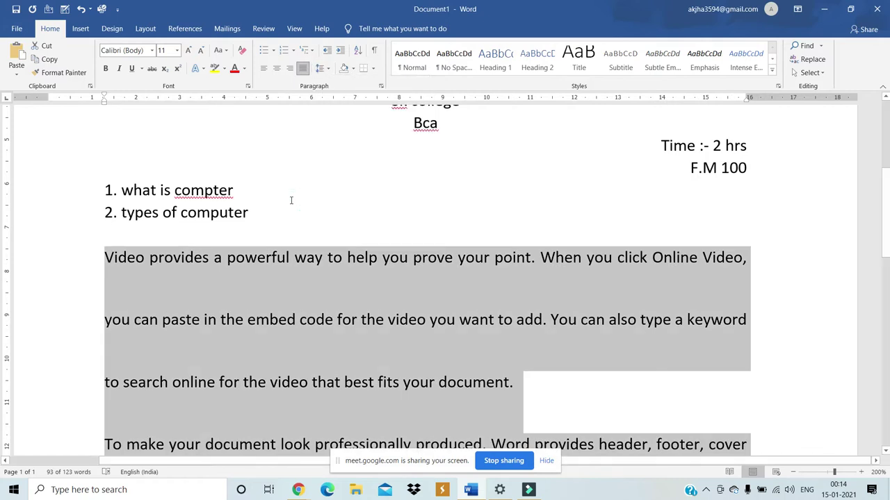
- Add another blank line below the question "2. types of computer"
{"action": "left_click", "coordinate": [249, 212]}
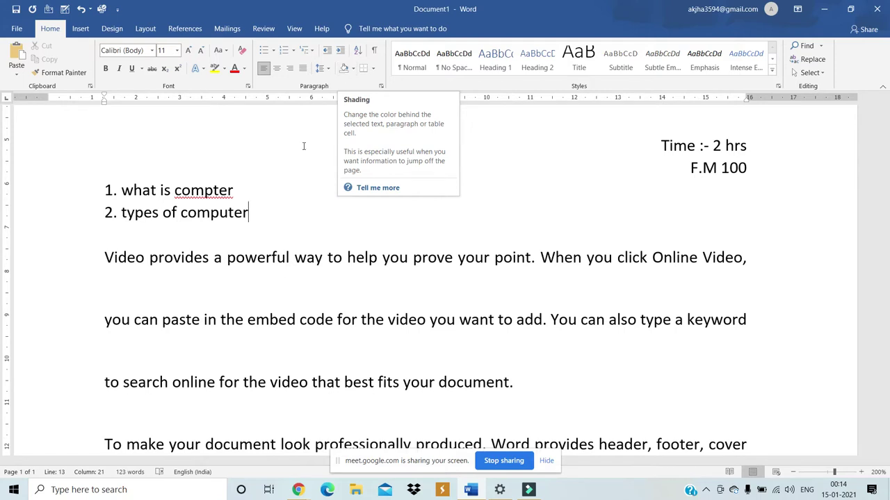
{"action": "left_click", "coordinate": [276, 215]}
{"action": "key", "text": "Return"}
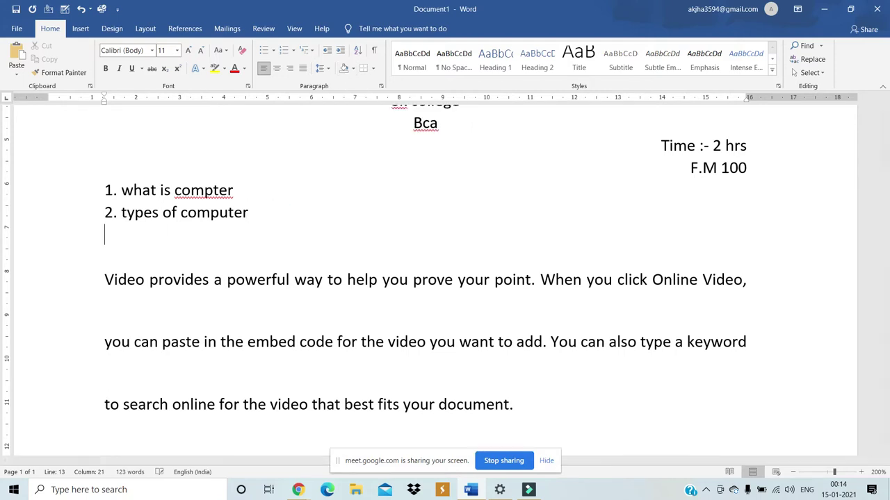
- Shade the question line "1. what is compter" with the standard green colour
{"action": "left_click", "coordinate": [238, 191]}
{"action": "left_click_drag", "start_coordinate": [236, 191], "coordinate": [87, 198]}
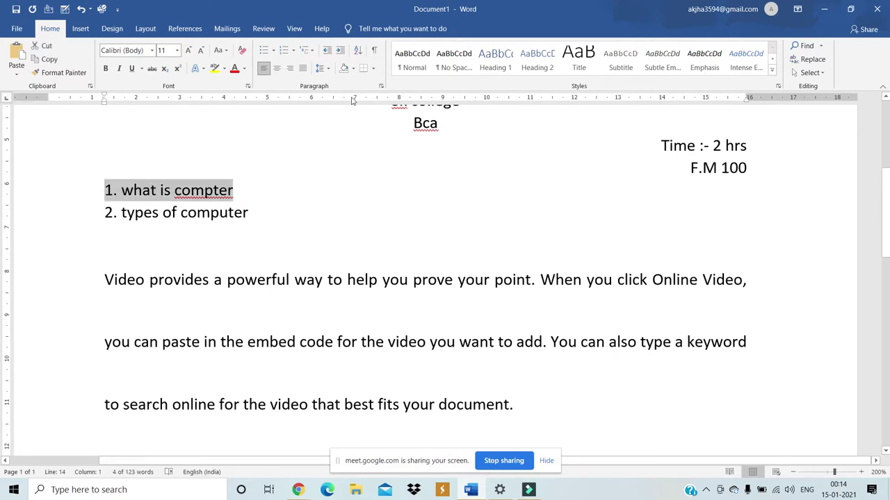
{"action": "left_click", "coordinate": [353, 67]}
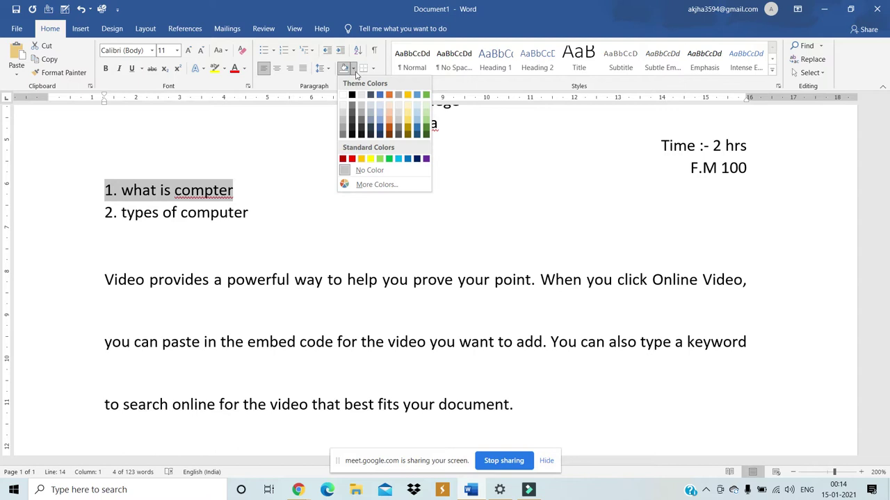
{"action": "left_click", "coordinate": [392, 161]}
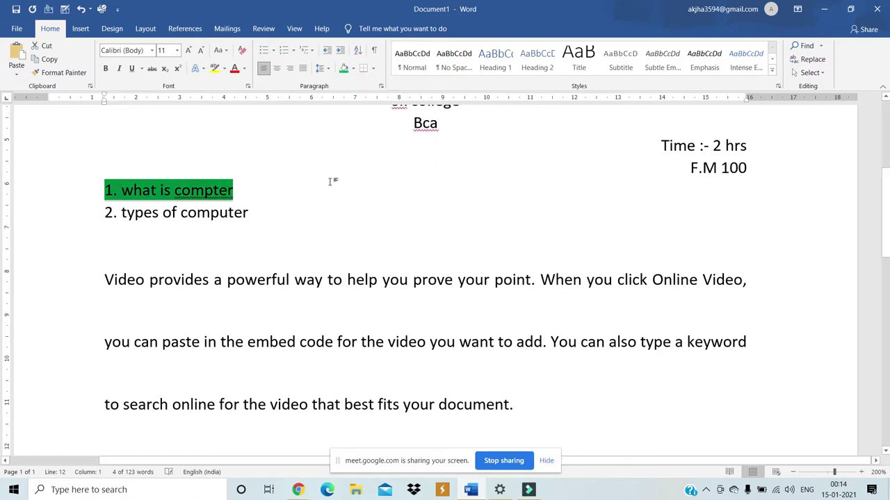
{"action": "left_click", "coordinate": [238, 236]}
{"action": "key", "text": "Down"}
{"action": "key", "text": "Down"}
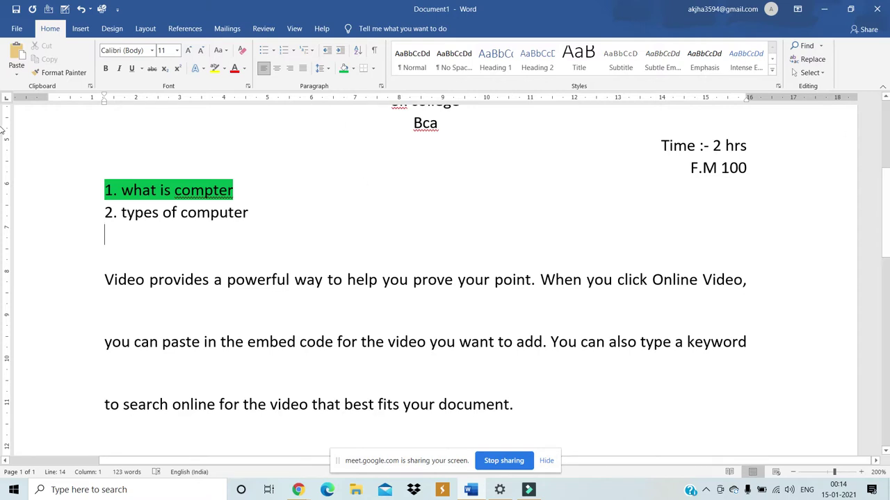
- Replace the "Alignment" heading above the numbered list with "resume"
{"action": "scroll", "coordinate": [477, 168], "scroll_direction": "up", "scroll_amount": 3}
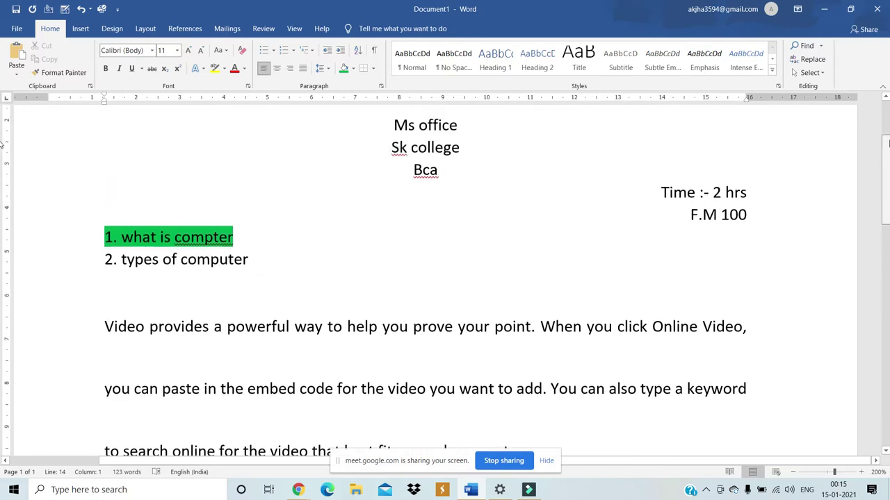
{"action": "left_click", "coordinate": [200, 153]}
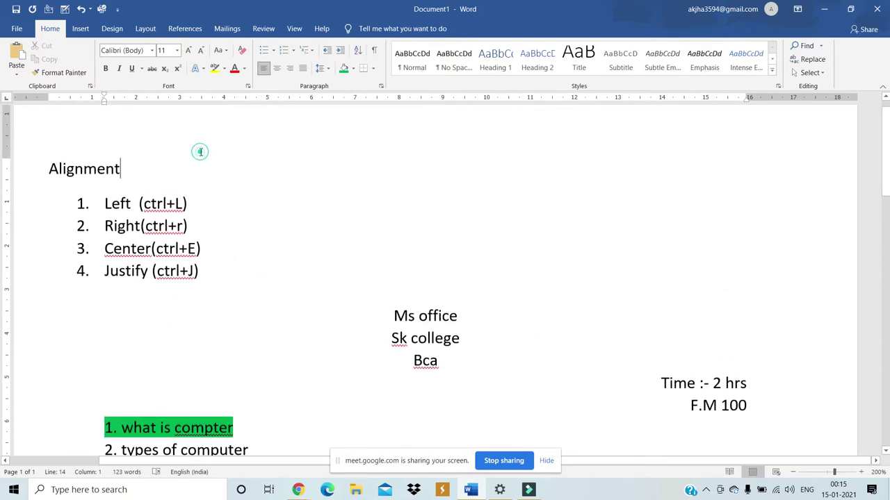
{"action": "key", "text": "BackSpace"}
{"action": "key", "text": "BackSpace"}
{"action": "key", "text": "BackSpace"}
{"action": "key", "text": "BackSpace"}
{"action": "key", "text": "BackSpace"}
{"action": "key", "text": "BackSpace"}
{"action": "key", "text": "BackSpace"}
{"action": "key", "text": "BackSpace"}
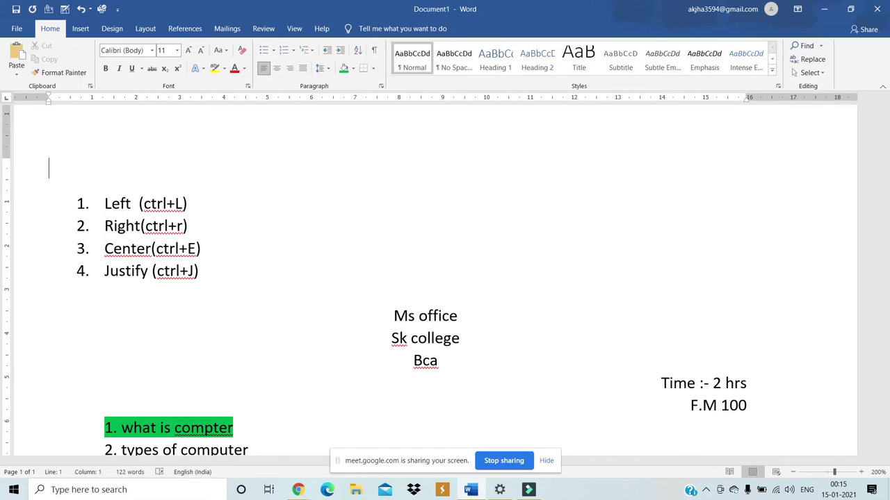
{"action": "type", "text": "resume"}
- Draw a single-cell table about 3.9 cm wide and 1.83 cm high beside the numbered list and shade it red
{"action": "triple_click", "coordinate": [167, 158]}
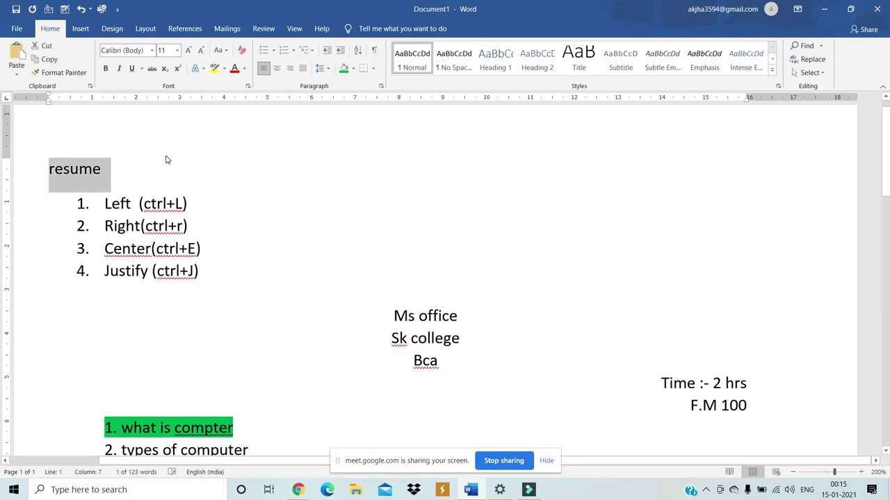
{"action": "left_click", "coordinate": [374, 69]}
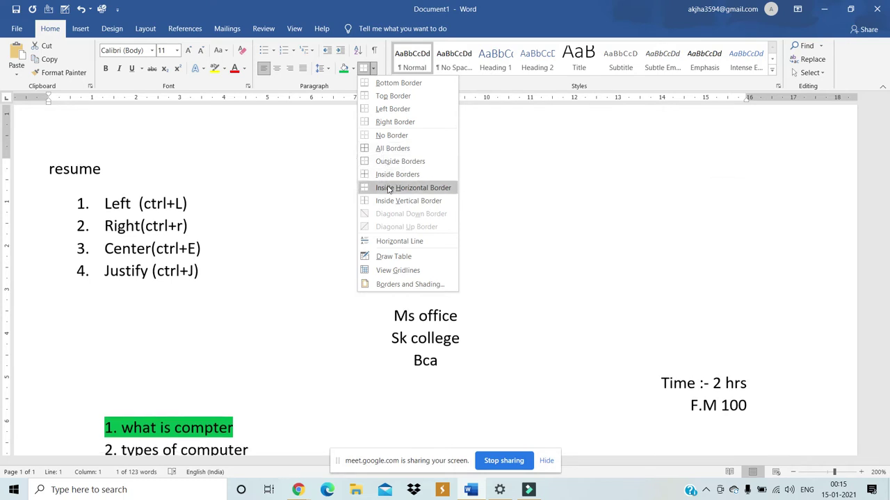
{"action": "left_click", "coordinate": [381, 256]}
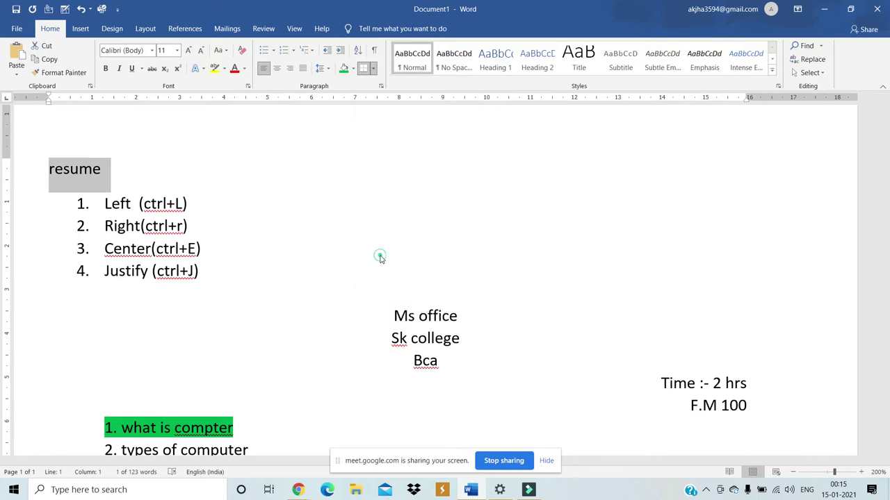
{"action": "mouse_move", "coordinate": [314, 199]}
{"action": "left_mouse_down"}
{"action": "mouse_move", "coordinate": [346, 259]}
{"action": "mouse_move", "coordinate": [486, 280]}
{"action": "left_mouse_up"}
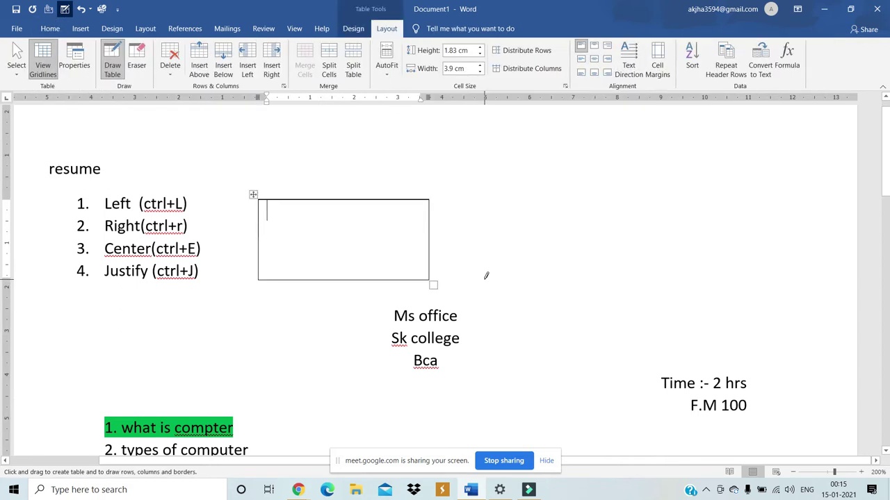
{"action": "left_click", "coordinate": [53, 31]}
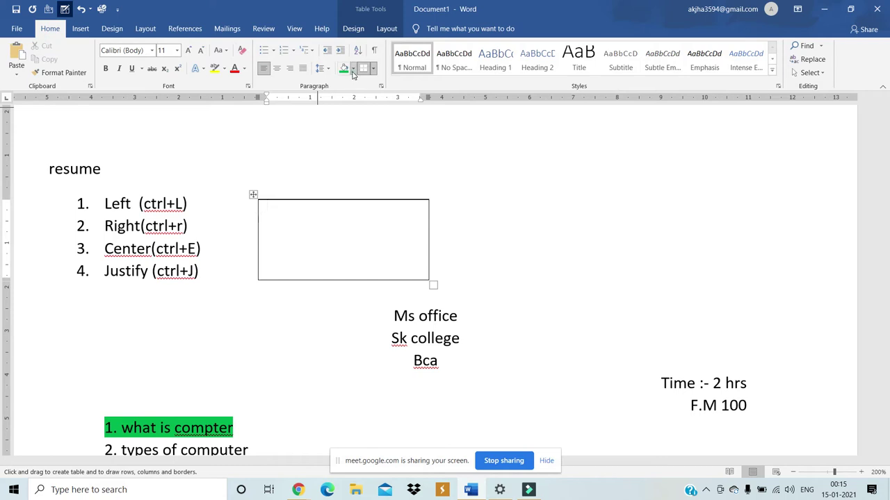
{"action": "left_click", "coordinate": [353, 69]}
{"action": "left_click", "coordinate": [352, 159]}
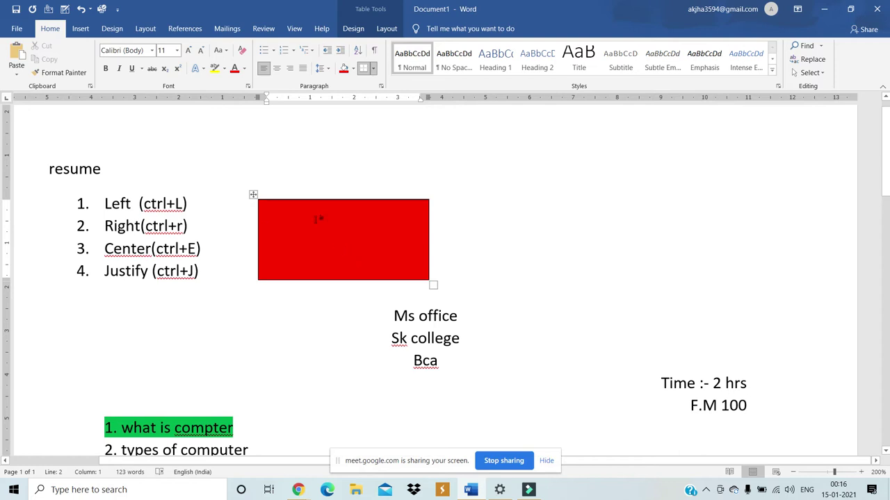
- Draw a narrow single-cell table about 0.57 cm wide and 3.2 cm high beyond the red one and shade it green
{"action": "left_click", "coordinate": [373, 71]}
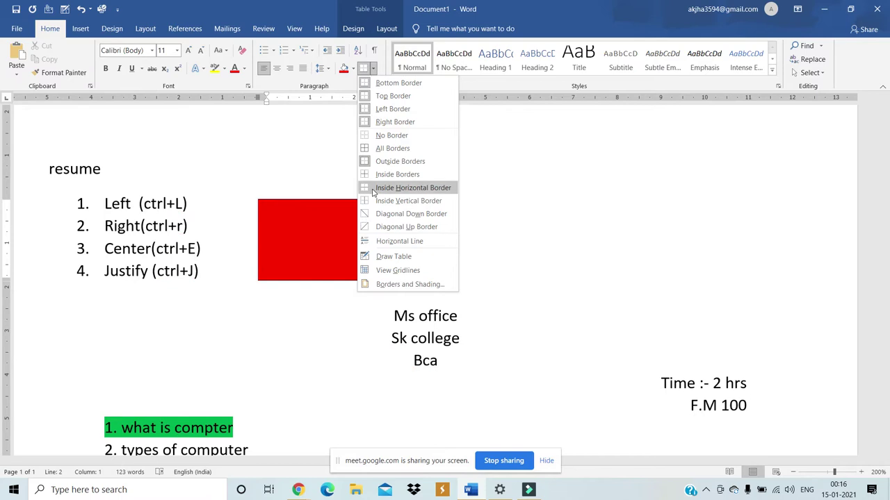
{"action": "left_click", "coordinate": [381, 257]}
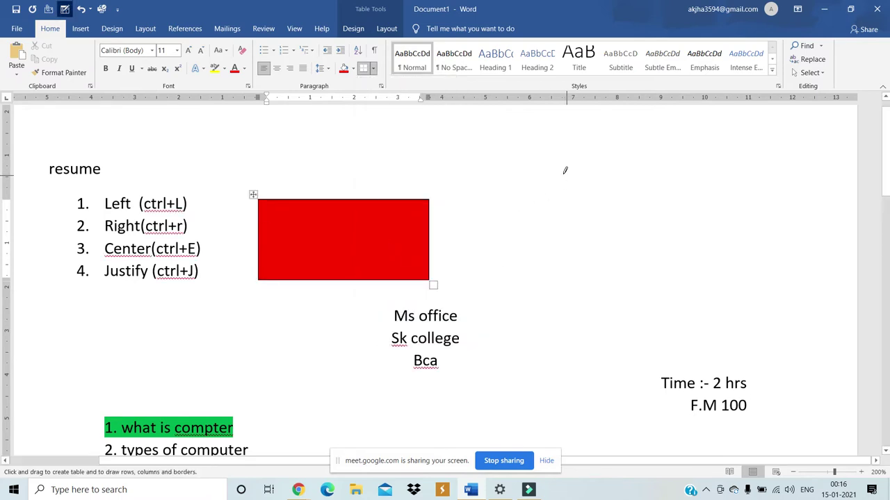
{"action": "mouse_move", "coordinate": [562, 176]}
{"action": "left_mouse_down"}
{"action": "mouse_move", "coordinate": [605, 262]}
{"action": "mouse_move", "coordinate": [693, 270]}
{"action": "mouse_move", "coordinate": [574, 313]}
{"action": "left_mouse_up"}
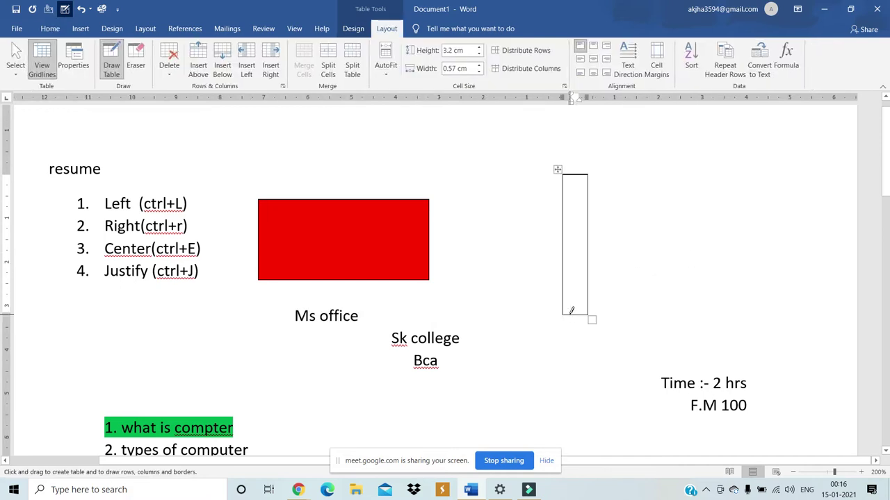
{"action": "key", "text": "Escape"}
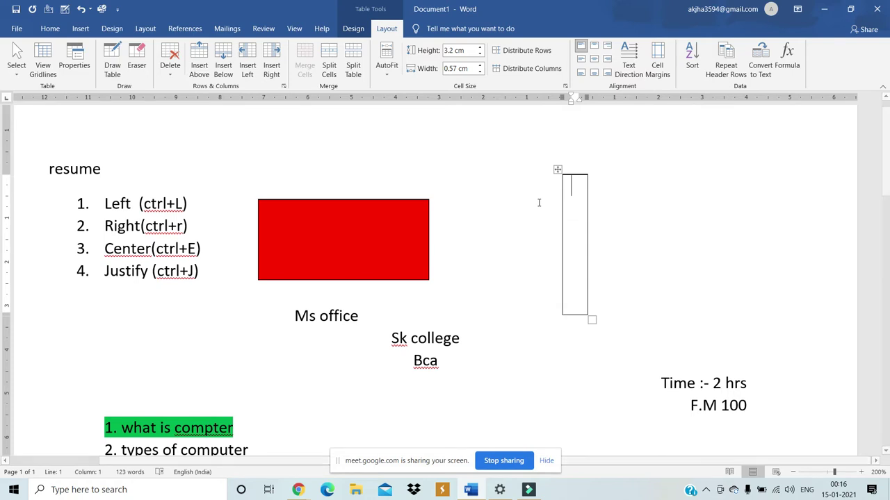
{"action": "left_click", "coordinate": [45, 31]}
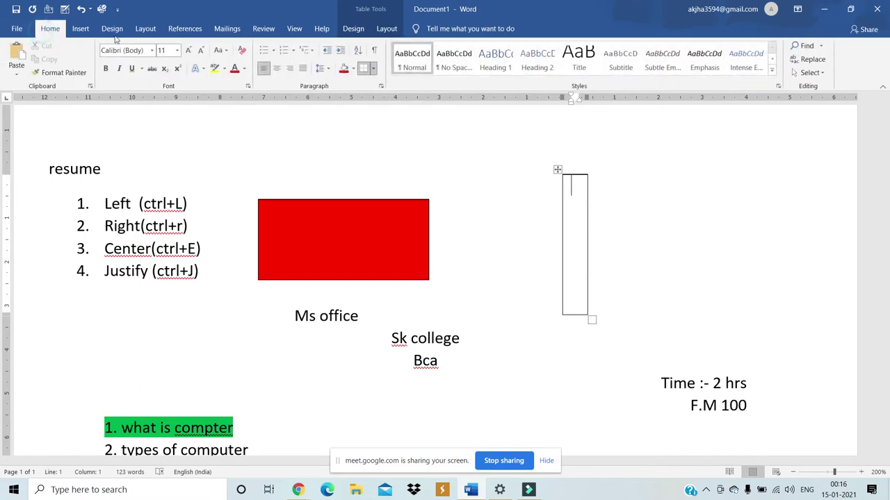
{"action": "left_click", "coordinate": [354, 69]}
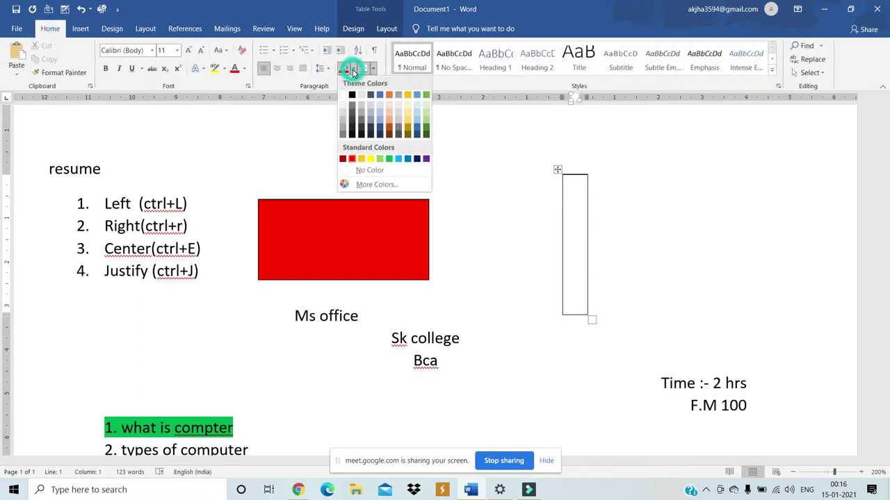
{"action": "left_click", "coordinate": [389, 159]}
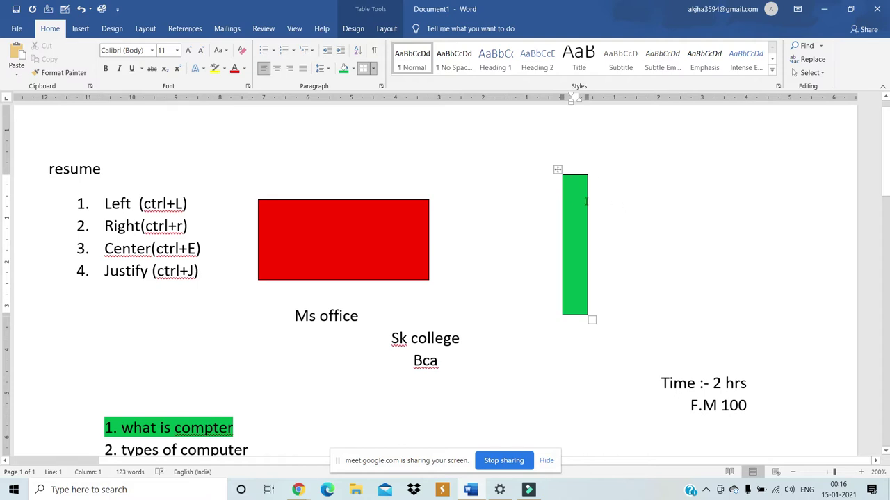
- Turn on the display of table gridlines through the border options
{"action": "left_click", "coordinate": [373, 68]}
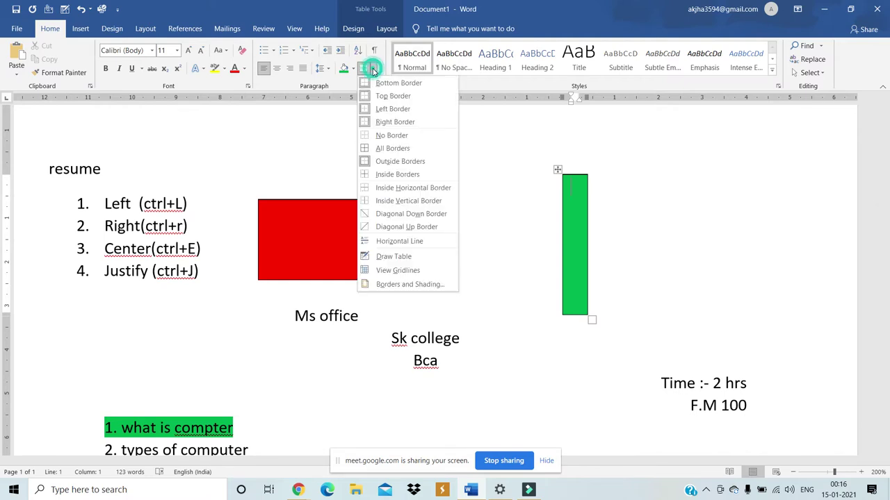
{"action": "left_click", "coordinate": [383, 272]}
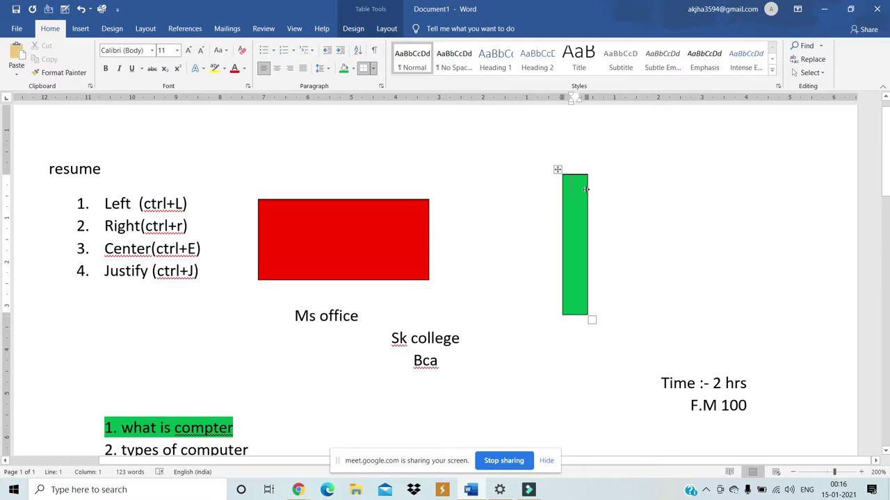
- Try showing the page gridlines across the document and hide them again
{"action": "left_click", "coordinate": [294, 32]}
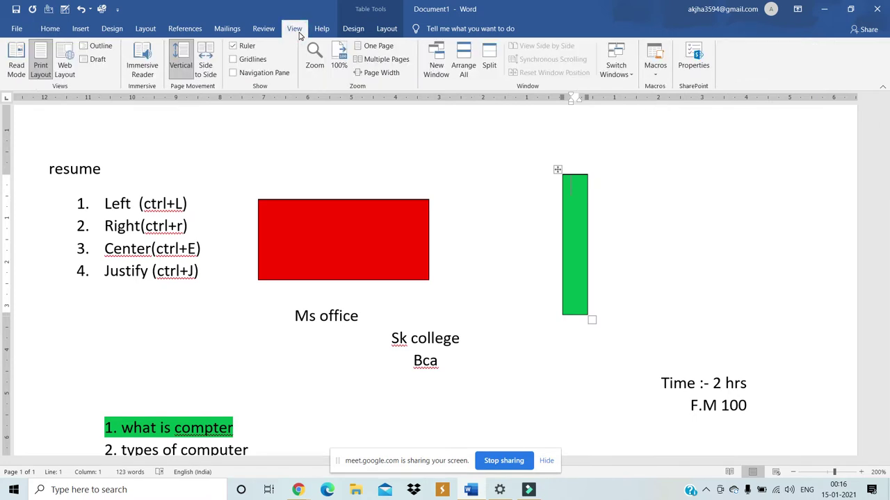
{"action": "left_click", "coordinate": [234, 60]}
{"action": "left_click", "coordinate": [234, 60]}
{"action": "left_click", "coordinate": [233, 60]}
{"action": "left_click", "coordinate": [234, 60]}
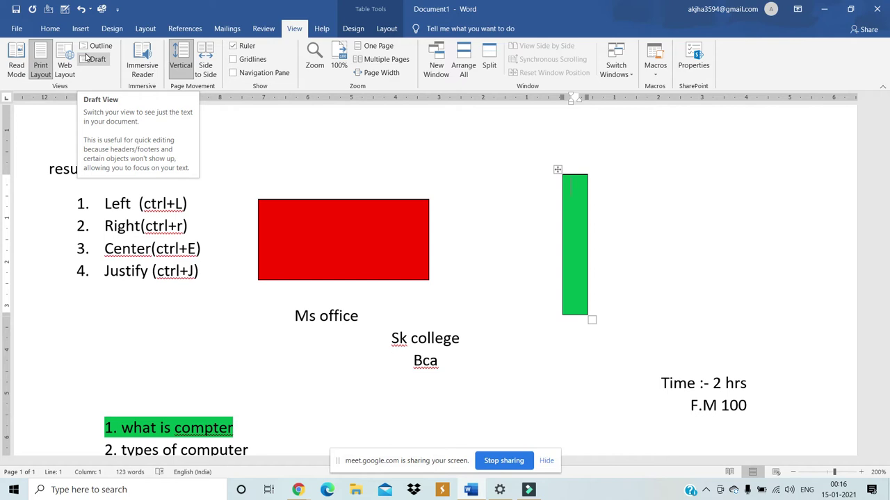
{"action": "left_click", "coordinate": [50, 28]}
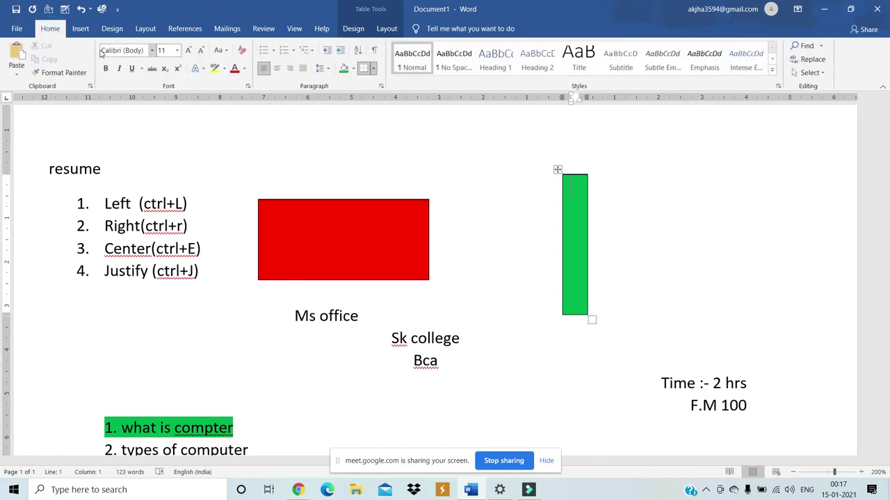
- Review the border options available for the green table without applying any
{"action": "left_click", "coordinate": [374, 70]}
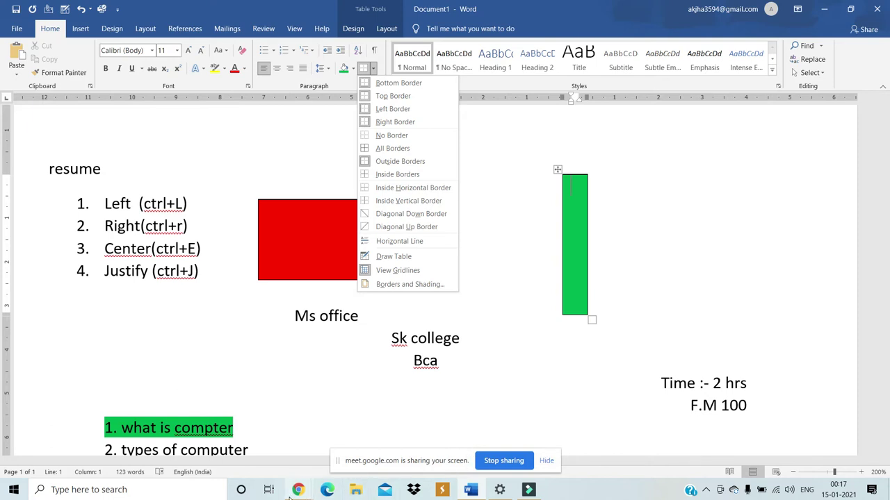
{"action": "mouse_move", "coordinate": [293, 486]}
{"action": "left_click", "coordinate": [263, 457]}
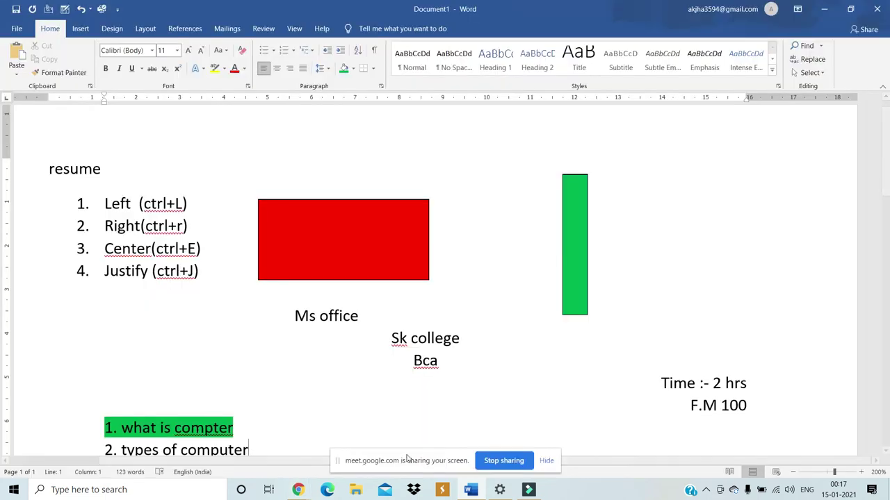
- Switch to the Google Meet window in Chrome and check the meeting participants and chat
{"action": "mouse_move", "coordinate": [302, 492]}
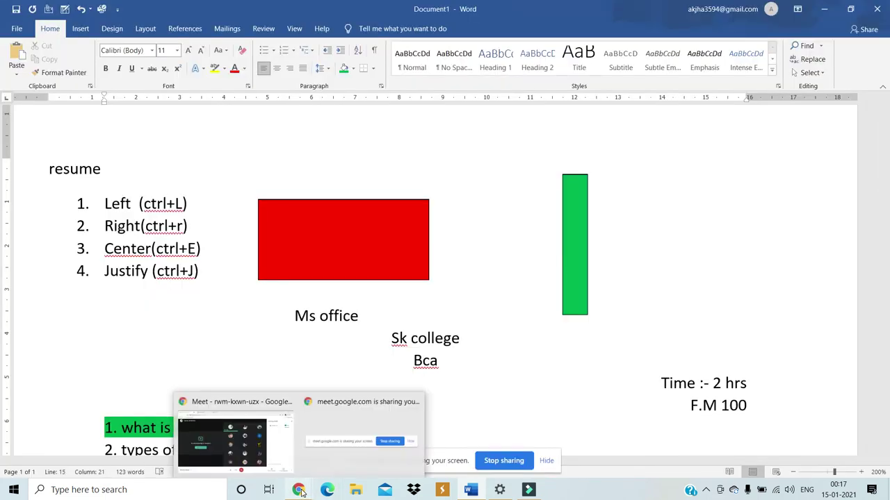
{"action": "left_click", "coordinate": [229, 445]}
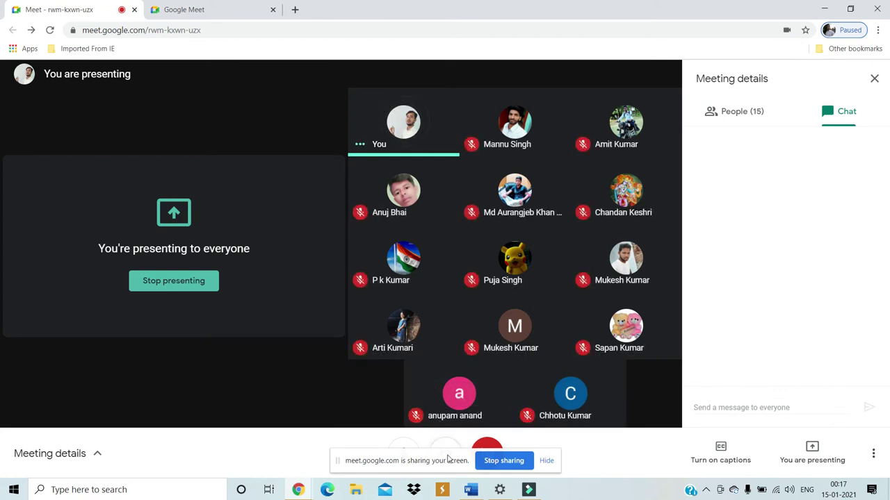
{"action": "mouse_move", "coordinate": [644, 313]}
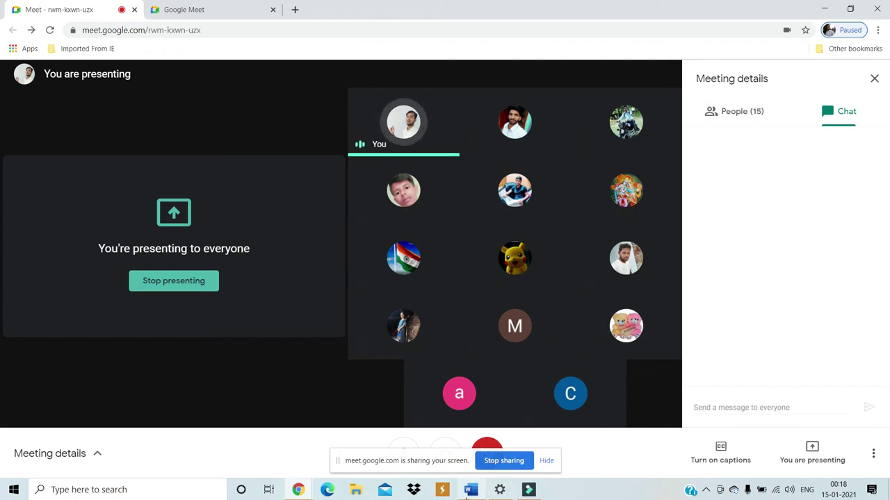
- Return to the Word document and review the border options down to Draw Table without applying any
{"action": "mouse_move", "coordinate": [471, 488]}
{"action": "left_click", "coordinate": [453, 475]}
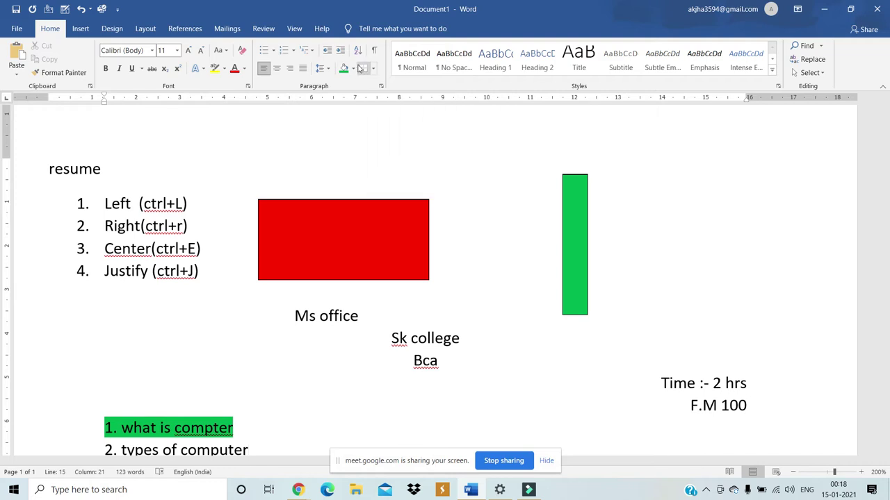
{"action": "left_click", "coordinate": [373, 71]}
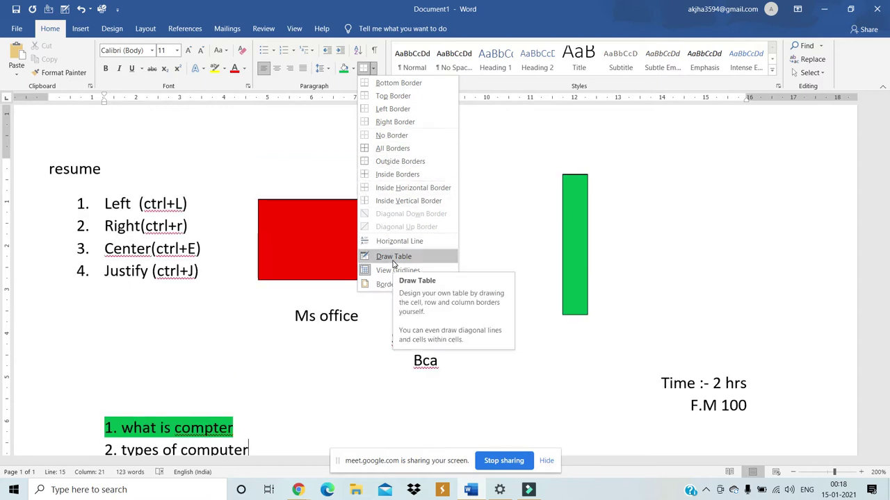
{"action": "left_click", "coordinate": [311, 118]}
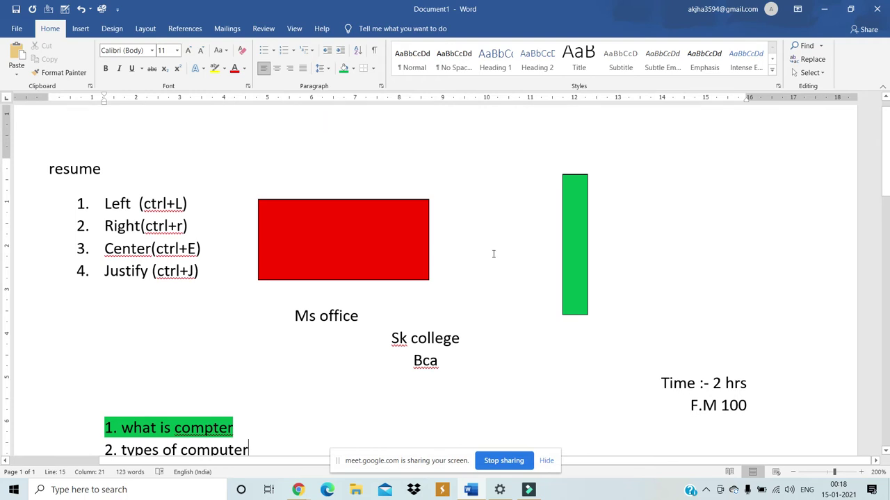
- Start a new line below the last paragraph, after "the different galleries."
{"action": "left_click_drag", "start_coordinate": [885, 143], "coordinate": [888, 273]}
{"action": "scroll", "coordinate": [393, 310], "scroll_direction": "down", "scroll_amount": 3}
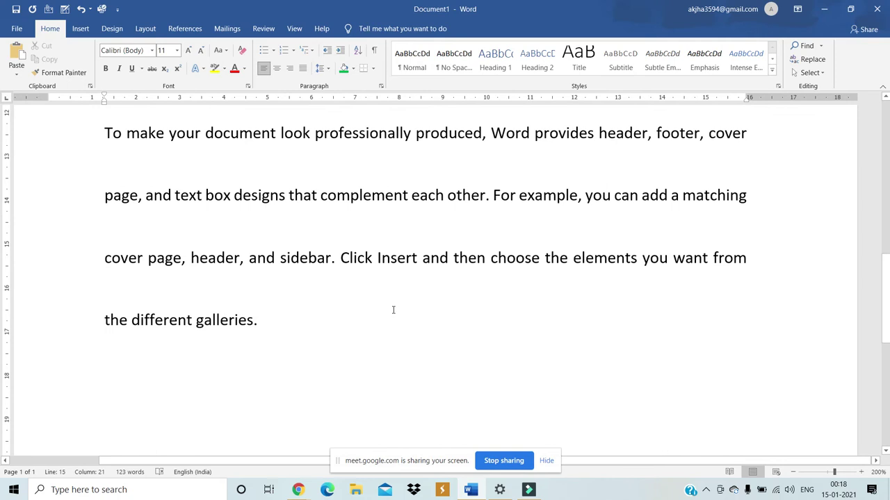
{"action": "left_click", "coordinate": [301, 322]}
{"action": "key", "text": "Return"}
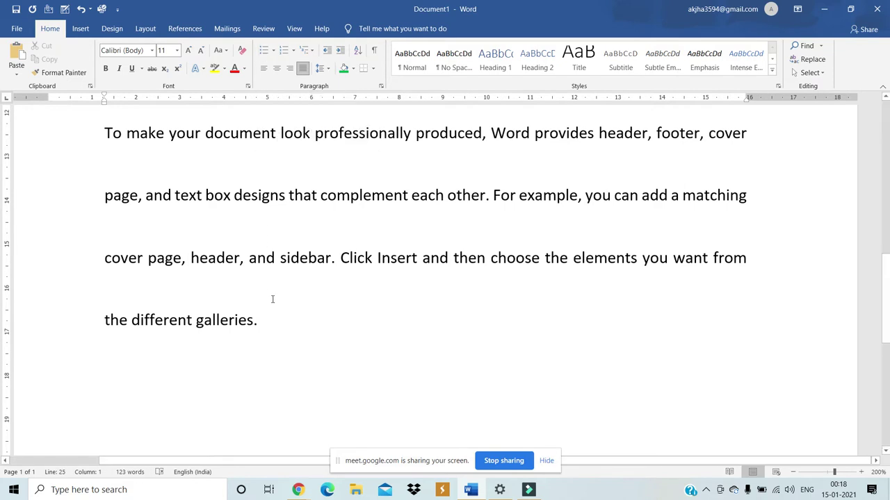
- Clear all the text from the document and start a bulleted list with the arrowhead bullet
{"action": "key", "text": "ctrl+a"}
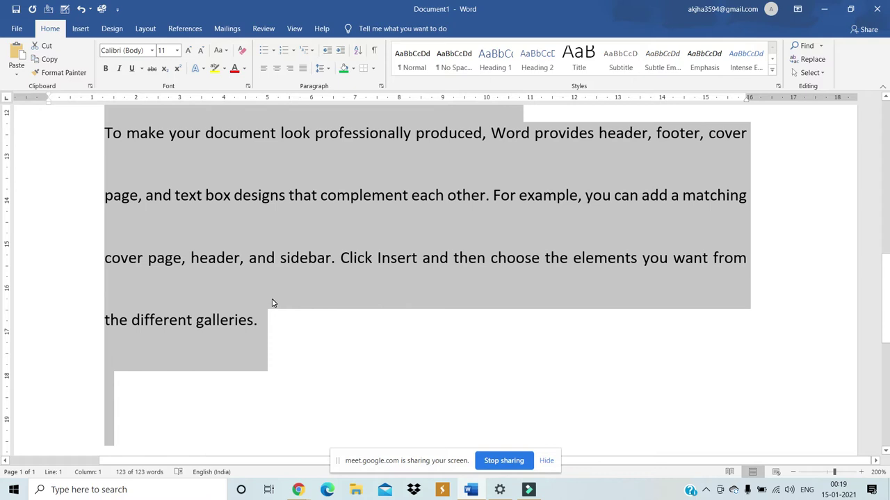
{"action": "key", "text": "Delete"}
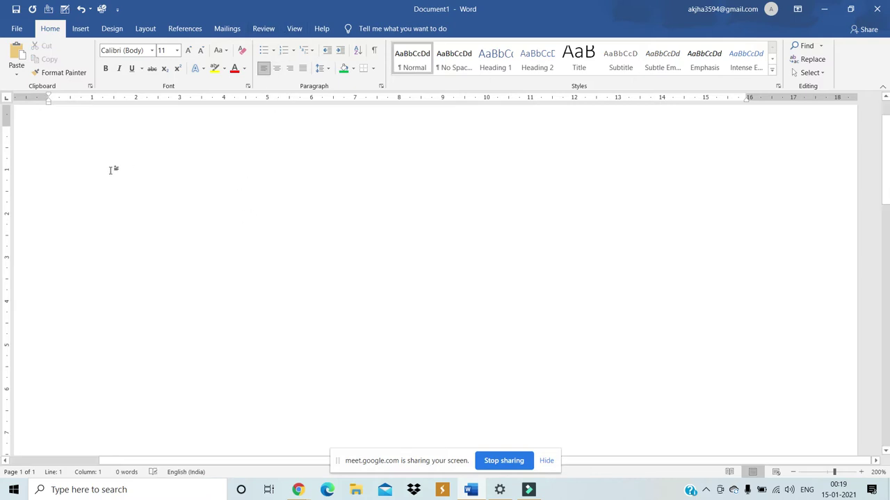
{"action": "left_click", "coordinate": [275, 54]}
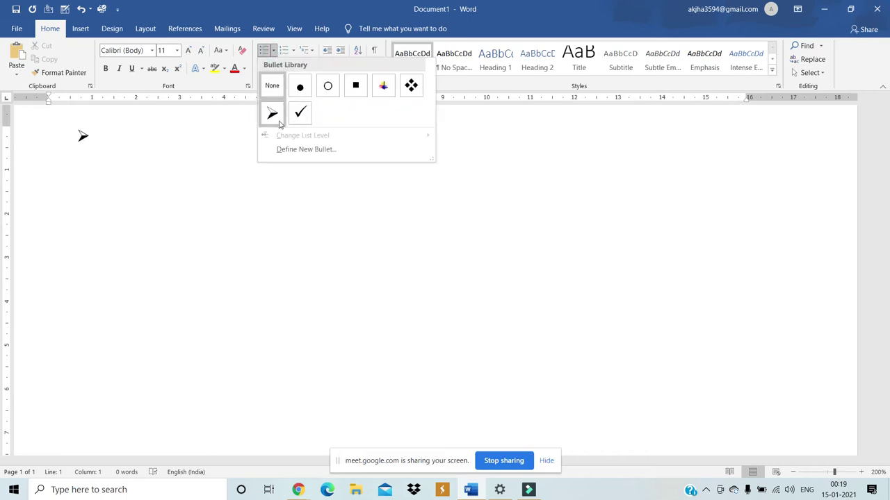
{"action": "left_click", "coordinate": [272, 113]}
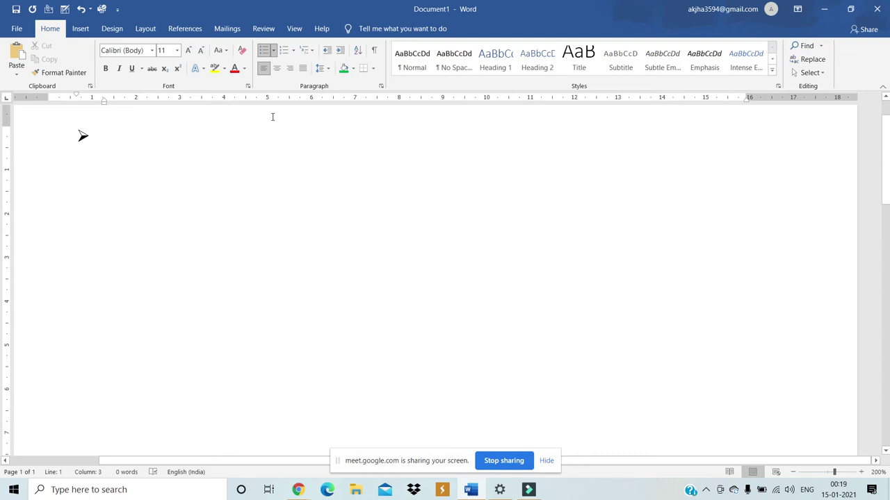
- Enter Dc, Ac and Hc as three bulleted items and leave the line below them without a bullet
{"action": "type", "text": "dc"}
{"action": "key", "text": "Return"}
{"action": "type", "text": "ac"}
{"action": "key", "text": "Return"}
{"action": "type", "text": "hc"}
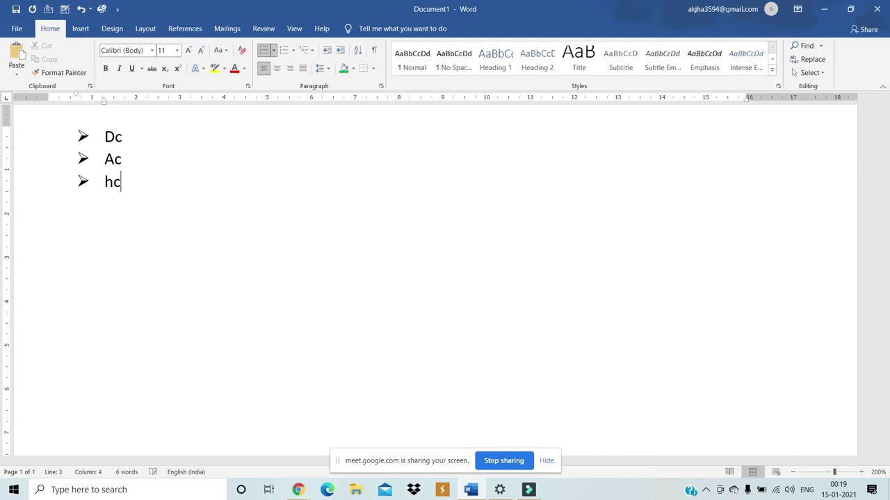
{"action": "key", "text": "Return"}
{"action": "key", "text": "BackSpace"}
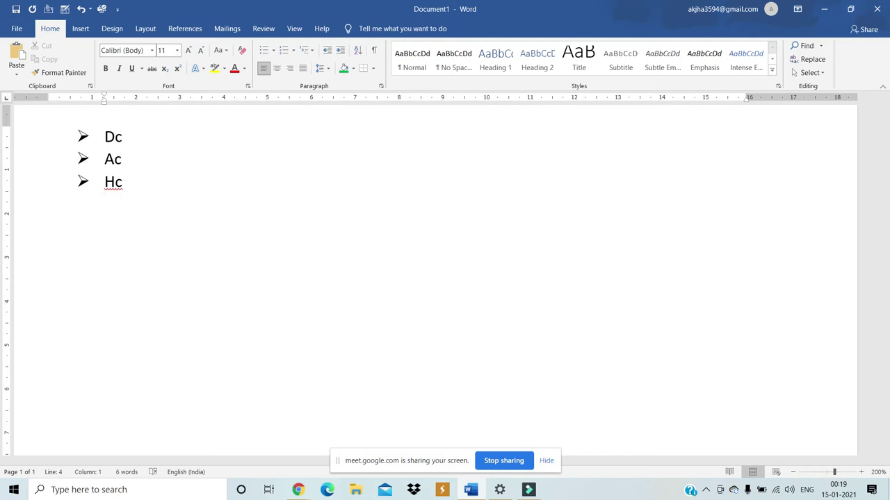
- Reapply the arrowhead bullet to the Dc, Ac and Hc items and end the list below Hc
{"action": "left_click_drag", "start_coordinate": [123, 202], "coordinate": [96, 134]}
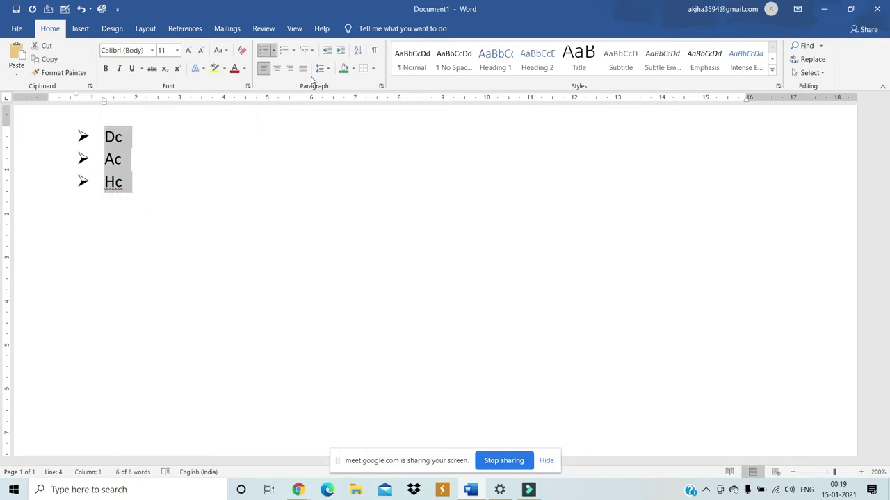
{"action": "left_click", "coordinate": [274, 50]}
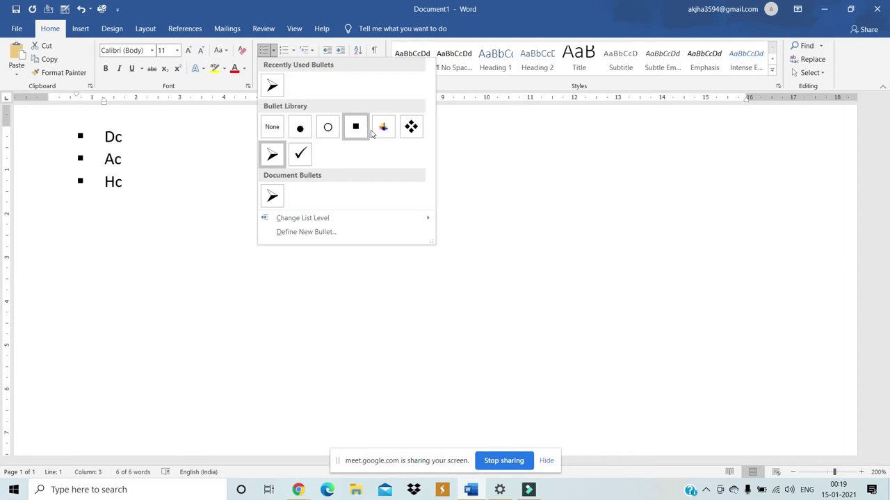
{"action": "left_click", "coordinate": [276, 192]}
{"action": "left_click", "coordinate": [176, 195]}
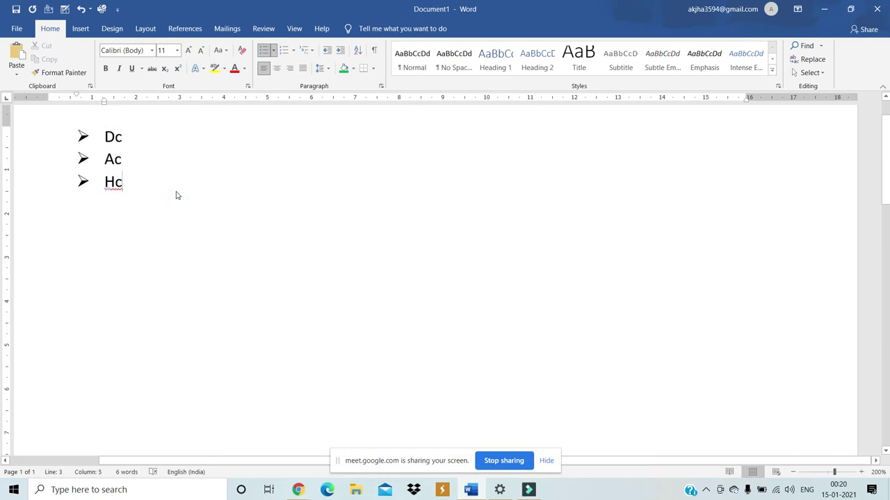
{"action": "key", "text": "Return"}
{"action": "key", "text": "Return"}
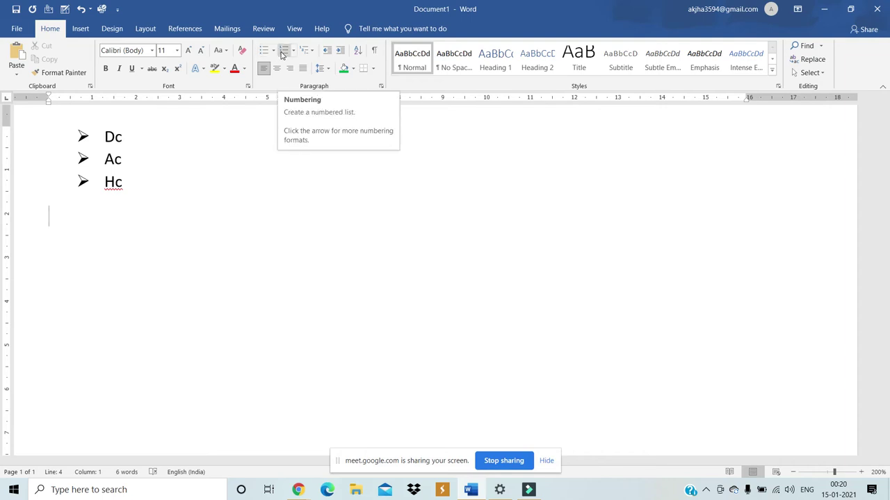
- Change the Dc, Ac and Hc items to a numbered list in the lowercase Roman format i., ii., iii
{"action": "left_click_drag", "start_coordinate": [138, 192], "coordinate": [89, 136]}
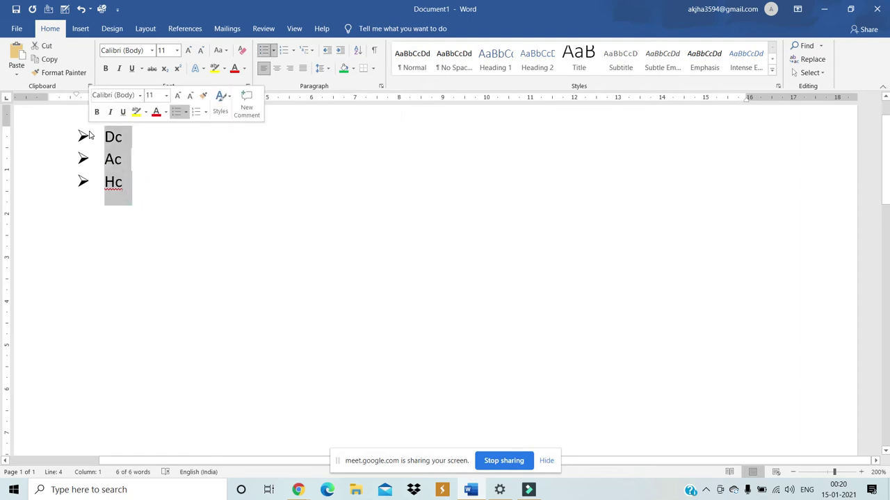
{"action": "left_click", "coordinate": [295, 52]}
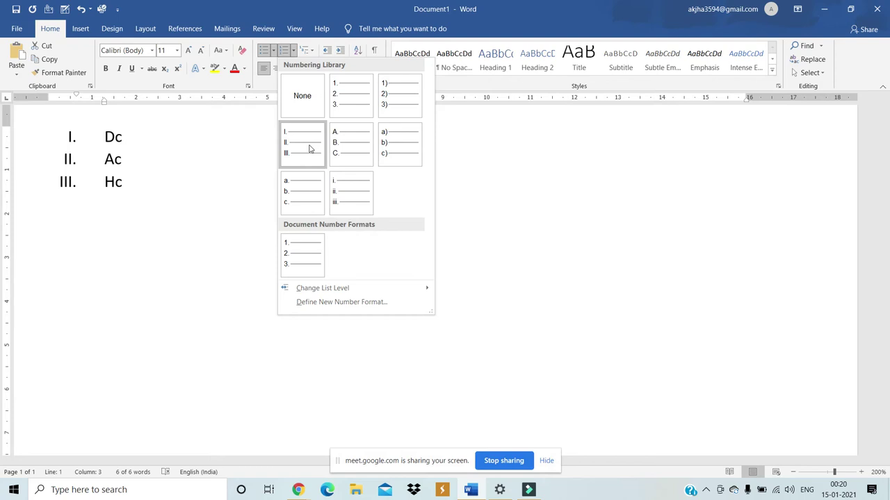
{"action": "left_click", "coordinate": [335, 200]}
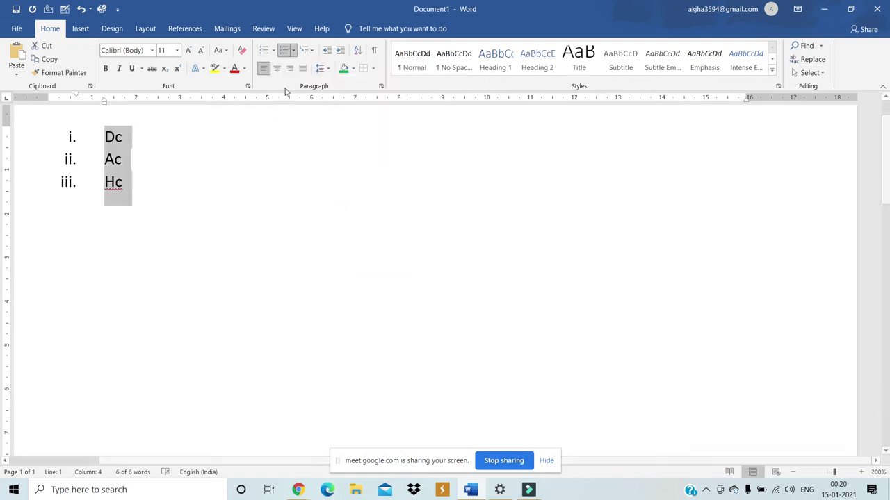
{"action": "left_click", "coordinate": [189, 149]}
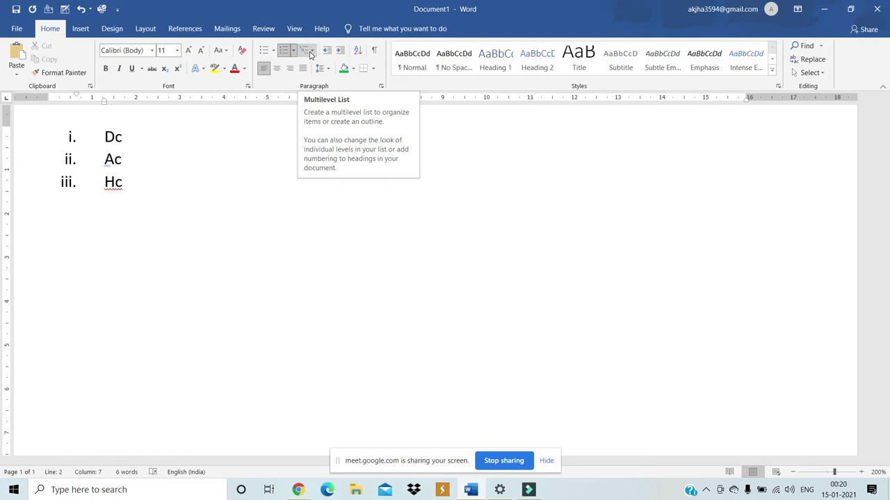
- Delete the Roman-numbered list and start a multilevel list in the 1), a), i) style
{"action": "left_click_drag", "start_coordinate": [171, 192], "coordinate": [75, 140]}
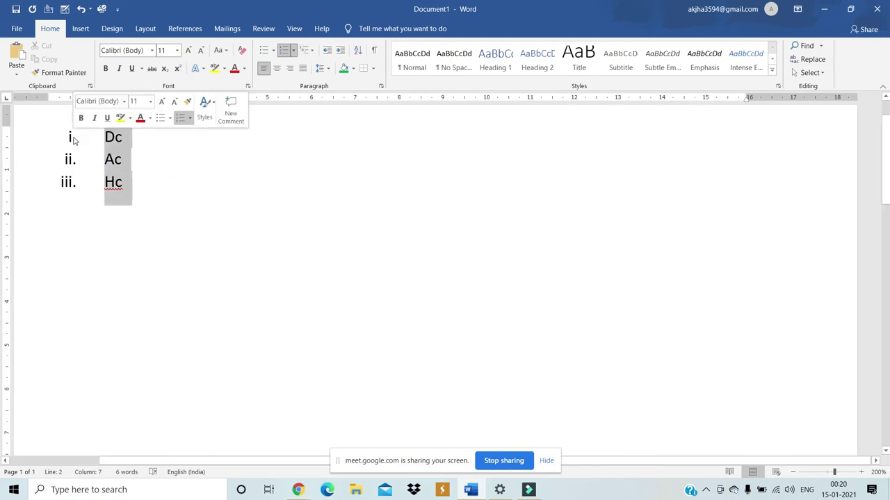
{"action": "key", "text": "Delete"}
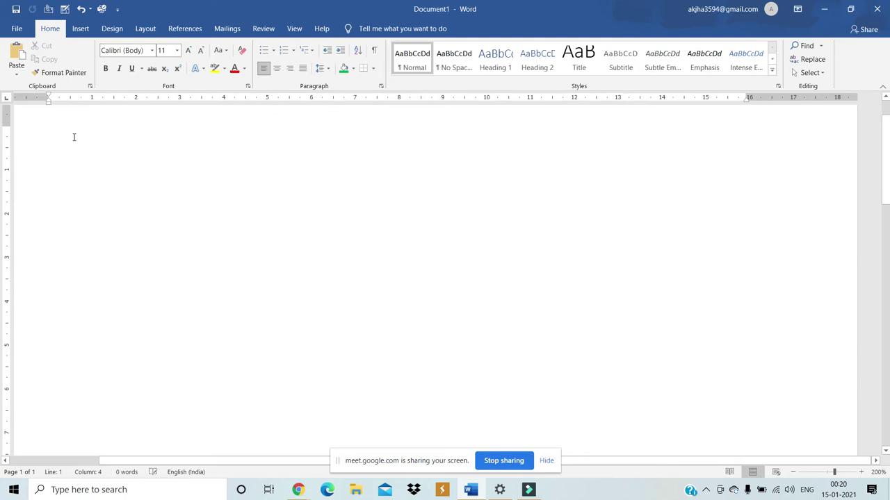
{"action": "left_click", "coordinate": [306, 51]}
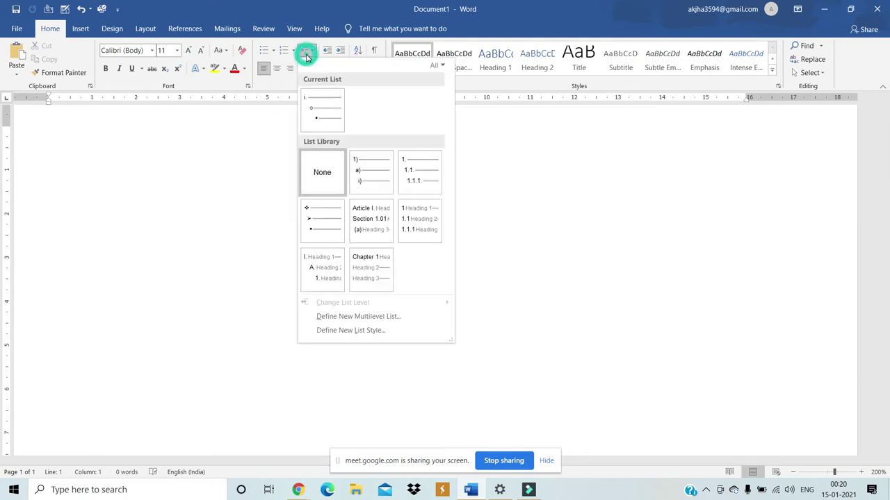
{"action": "left_click", "coordinate": [358, 162]}
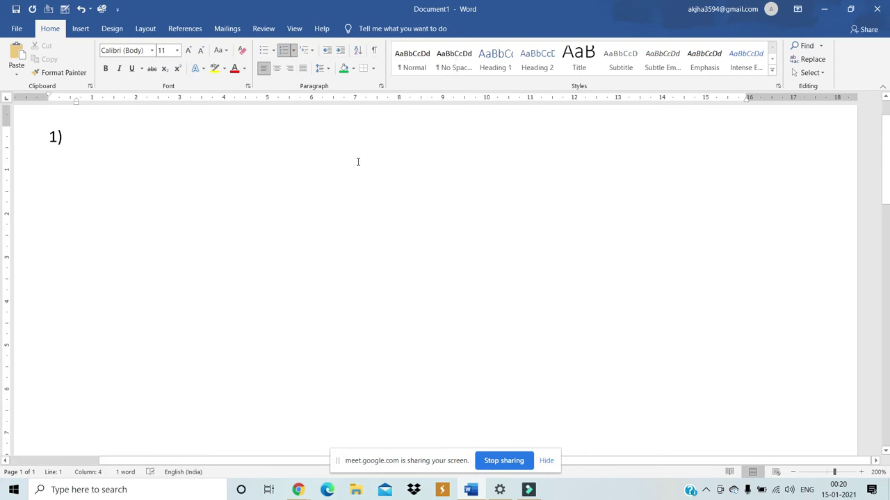
- Enter Memory as the first-level item and Pm as a second-level item beneath it
{"action": "type", "text": "m"}
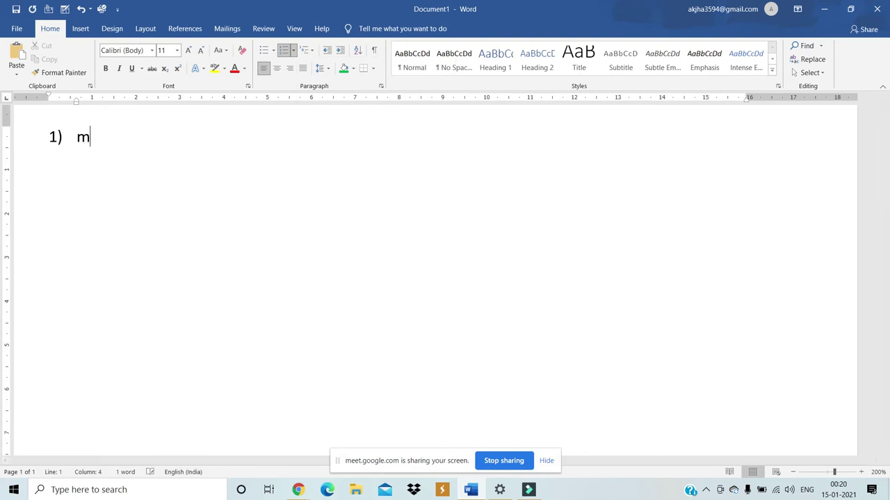
{"action": "type", "text": "emory"}
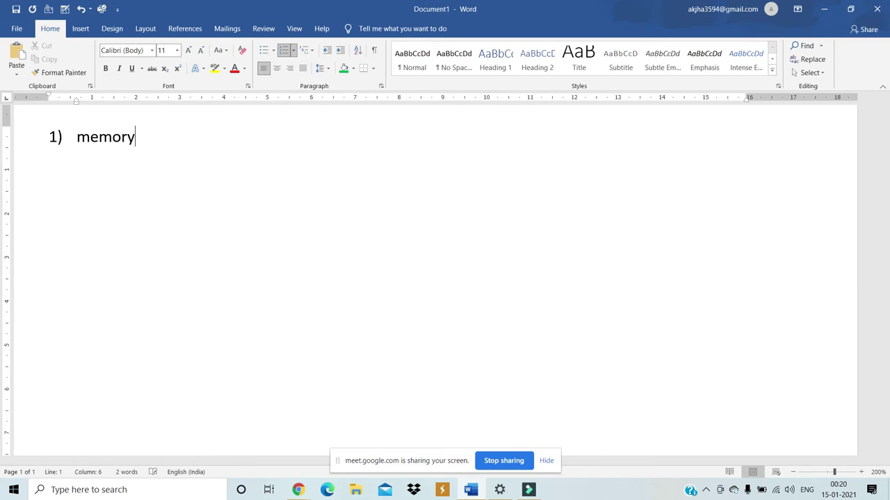
{"action": "key", "text": "Return"}
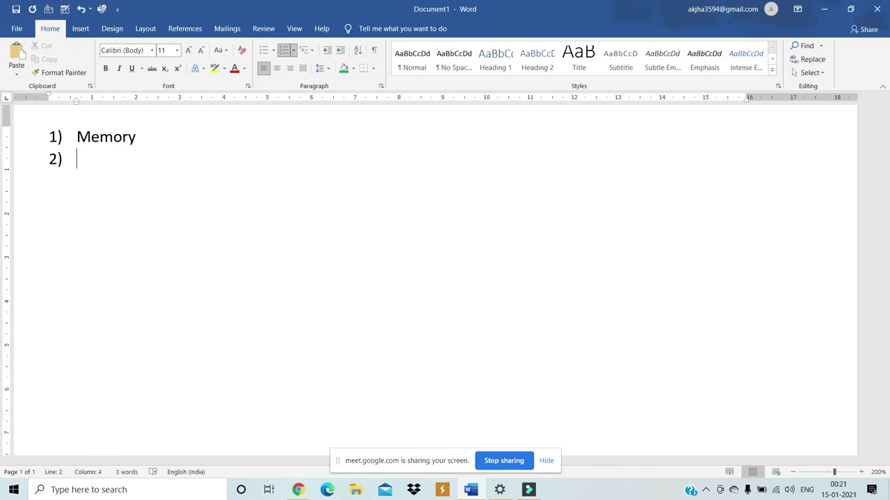
{"action": "type", "text": "ty"}
{"action": "key", "text": "BackSpace"}
{"action": "key", "text": "BackSpace"}
{"action": "key", "text": "Tab"}
{"action": "type", "text": "pm"}
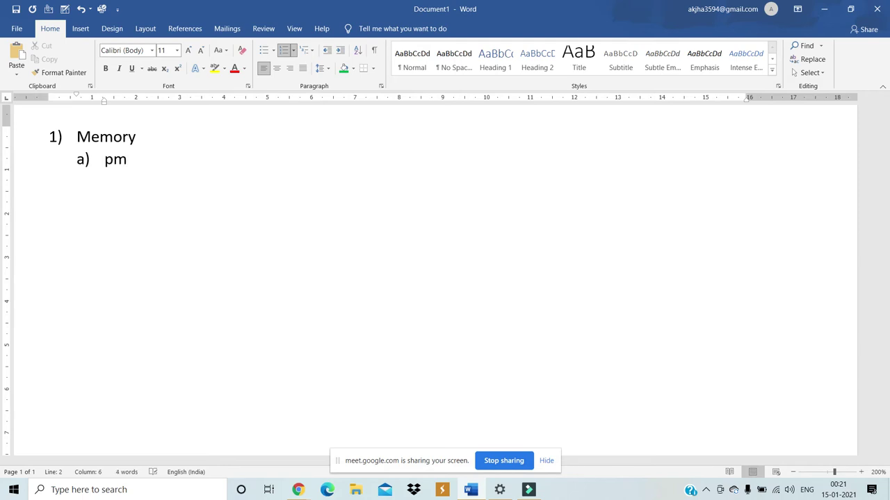
- Add Ram and Rom as third-level items under Pm
{"action": "key", "text": "Return"}
{"action": "key", "text": "Tab"}
{"action": "type", "text": "ram"}
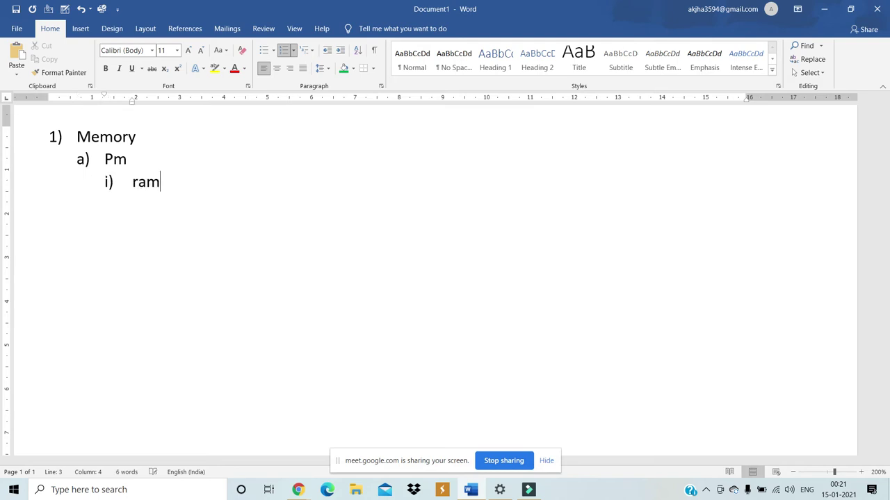
{"action": "key", "text": "Return"}
{"action": "type", "text": "rom"}
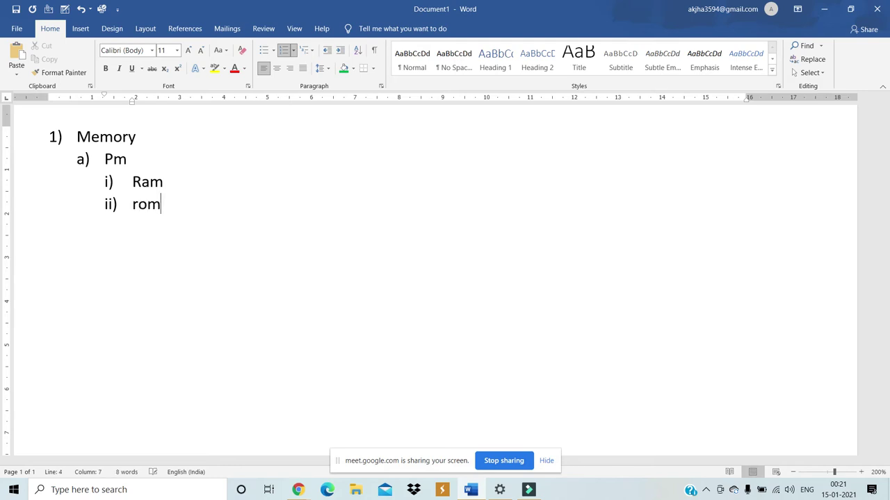
- Add Sm as a second-level item with Hd, Mt and Pen at the third level, and start another second-level item
{"action": "key", "text": "Return"}
{"action": "key", "text": "shift+Tab"}
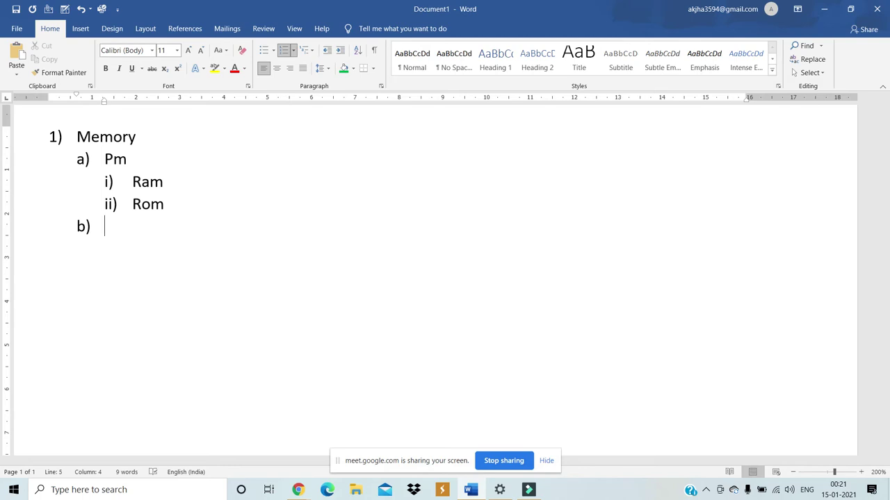
{"action": "type", "text": "sm"}
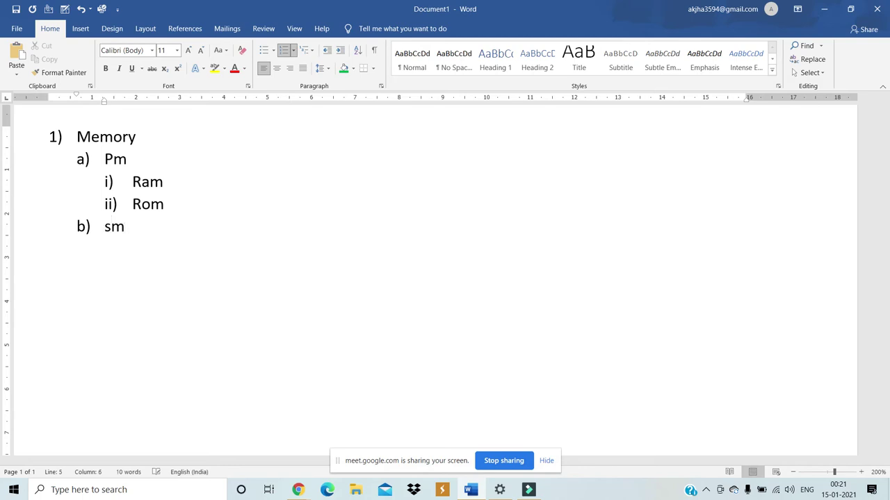
{"action": "key", "text": "Return"}
{"action": "key", "text": "Tab"}
{"action": "type", "text": "hd"}
{"action": "key", "text": "Return"}
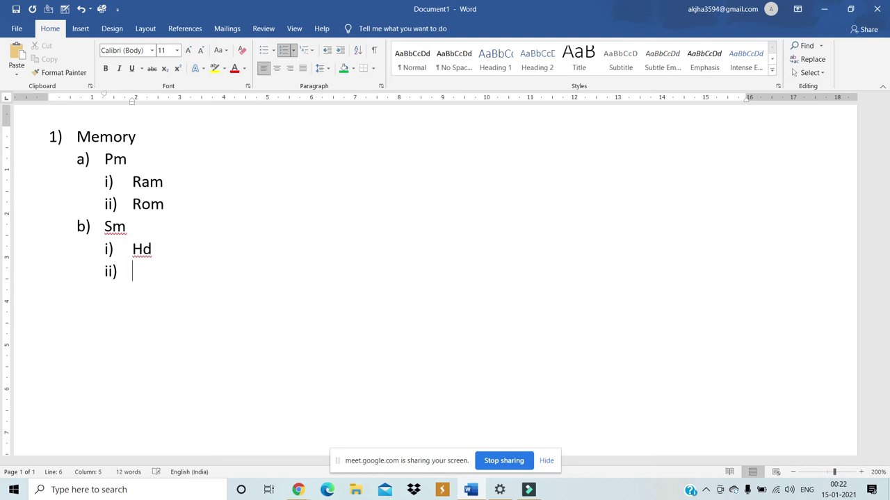
{"action": "type", "text": "mt"}
{"action": "key", "text": "Return"}
{"action": "type", "text": "pen"}
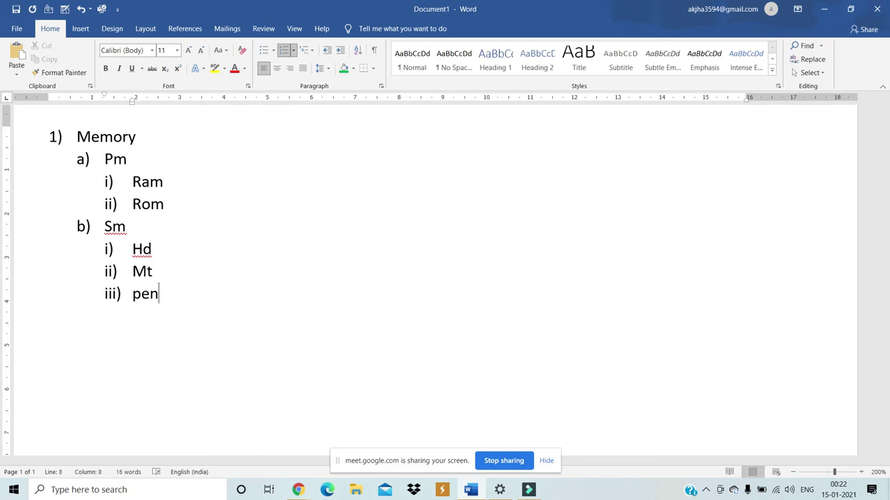
{"action": "key", "text": "Return"}
{"action": "key", "text": "shift+Tab"}
- Clear the whole Memory list and start a fresh multilevel list in the 1), a), i) style
{"action": "key", "text": "ctrl+a"}
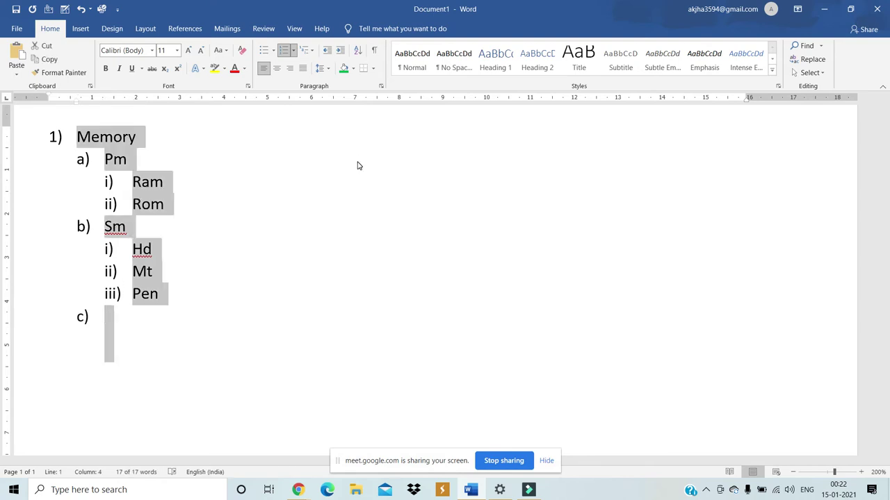
{"action": "key", "text": "BackSpace"}
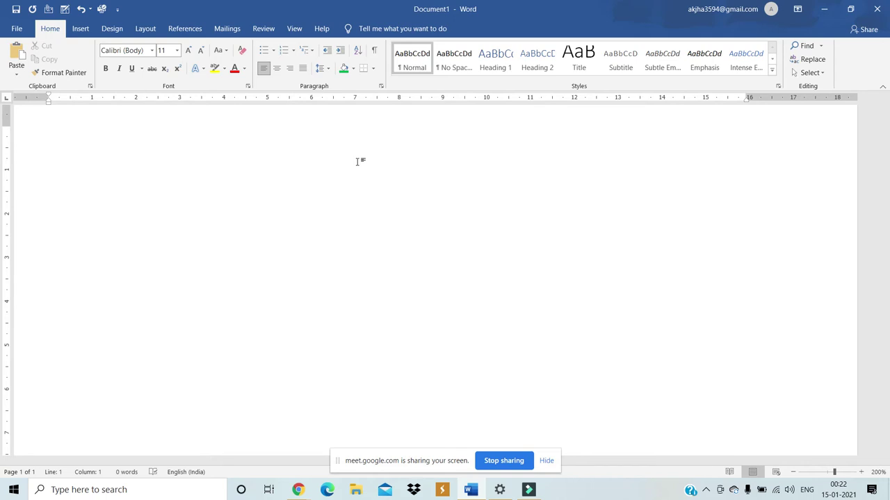
{"action": "left_click", "coordinate": [309, 52]}
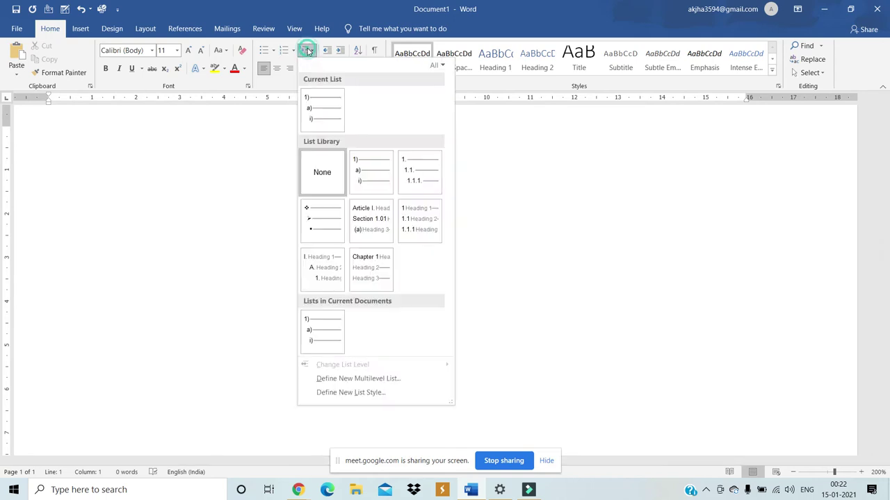
{"action": "left_click", "coordinate": [369, 156]}
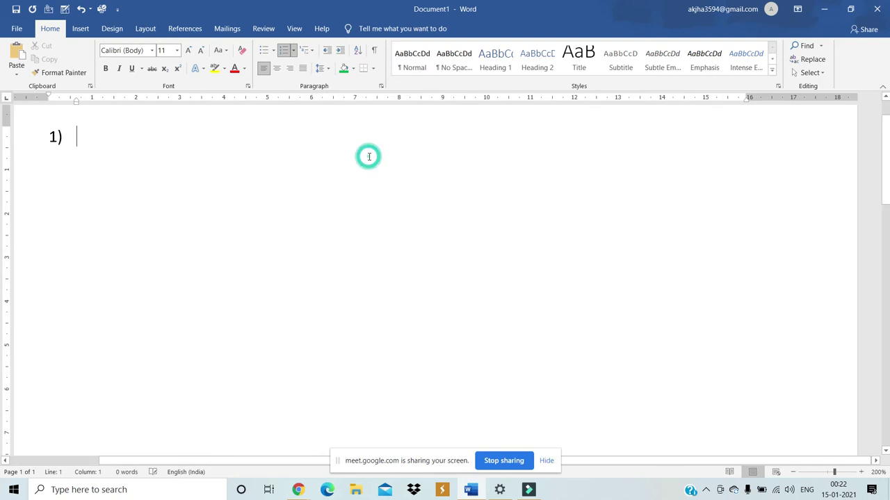
{"action": "type", "text": "memor"}
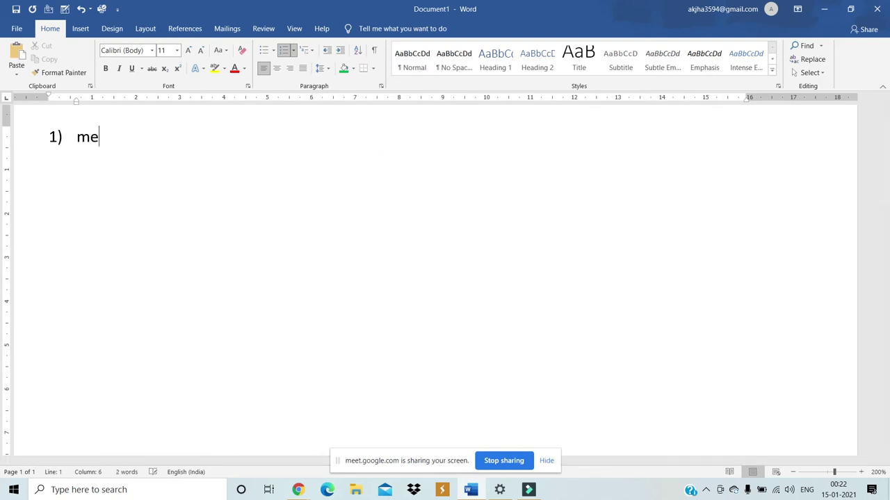
{"action": "key", "text": "BackSpace"}
{"action": "key", "text": "BackSpace"}
{"action": "key", "text": "BackSpace"}
{"action": "key", "text": "BackSpace"}
{"action": "key", "text": "BackSpace"}
- Enter India as the first-level item and start a line beneath it
{"action": "type", "text": "india"}
{"action": "key", "text": "Return"}
{"action": "key", "text": "Tab"}
{"action": "type", "text": "bih"}
{"action": "key", "text": "BackSpace"}
{"action": "key", "text": "BackSpace"}
{"action": "key", "text": "BackSpace"}
{"action": "key", "text": "BackSpace"}
{"action": "key", "text": "BackSpace"}
{"action": "key", "text": "BackSpace"}
{"action": "key", "text": "BackSpace"}
- Add Bihar as a second-level item under India and start another item at the same level
{"action": "key", "text": "Return"}
{"action": "key", "text": "Tab"}
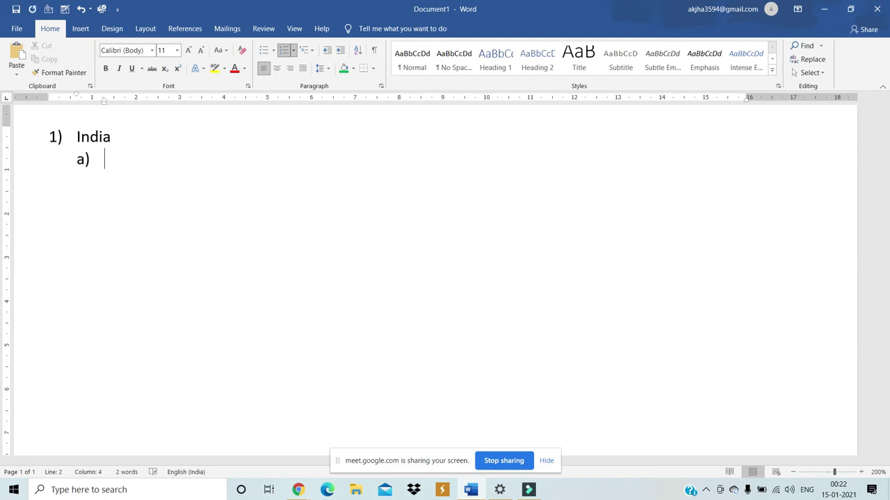
{"action": "type", "text": "bihar"}
{"action": "key", "text": "Return"}
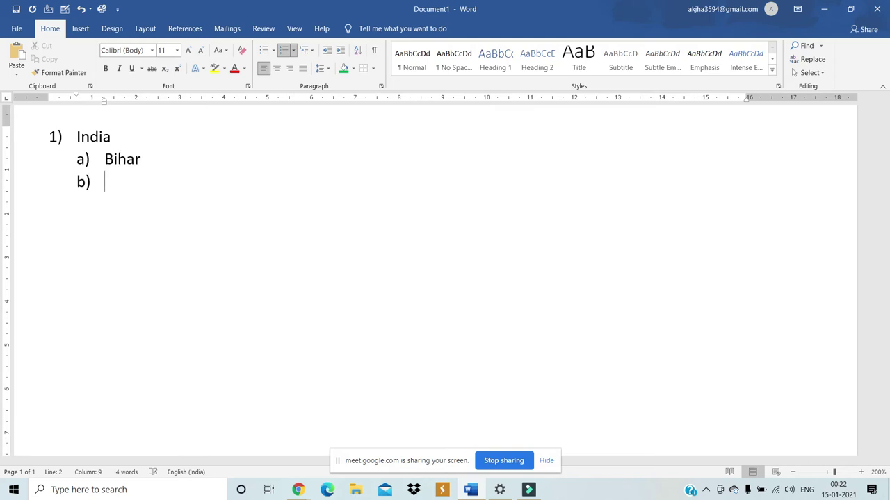
- Add Patna as a third-level item under Bihar, then Up as the next second-level item, and start another item at that level
{"action": "key", "text": "Tab"}
{"action": "type", "text": "pa"}
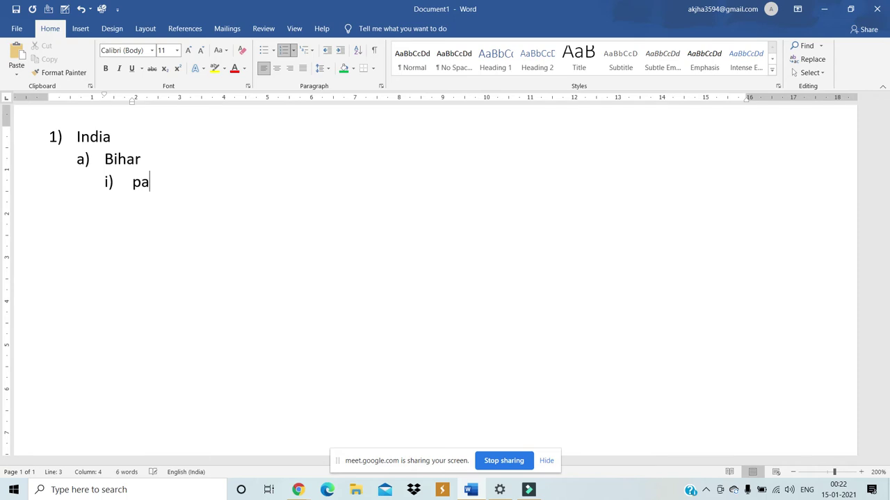
{"action": "type", "text": "tna"}
{"action": "key", "text": "Return"}
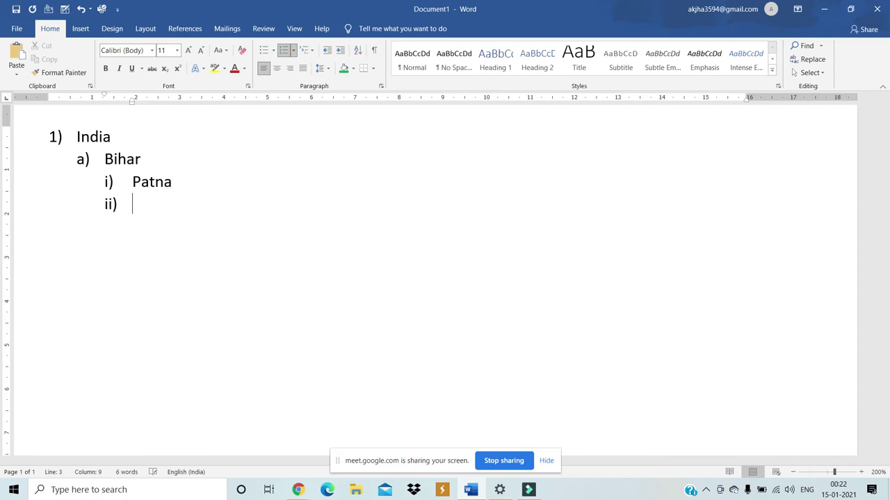
{"action": "key", "text": "shift+Tab"}
{"action": "type", "text": "up"}
{"action": "key", "text": "Return"}
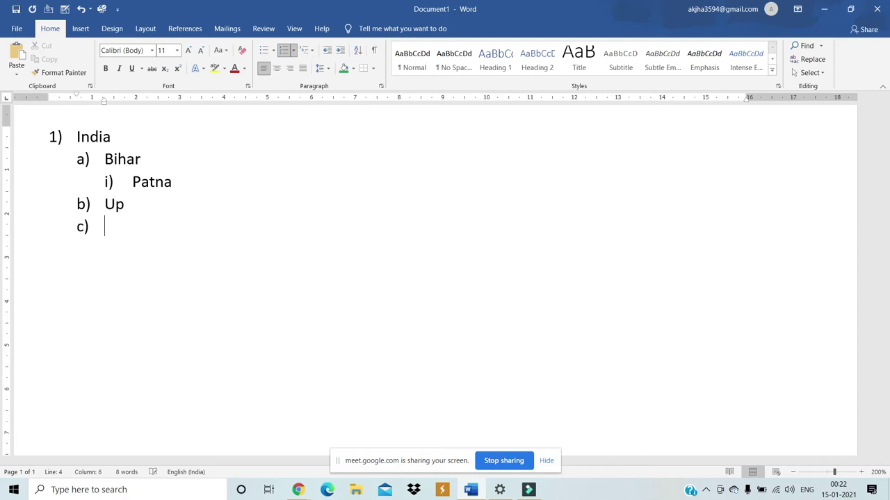
{"action": "key", "text": "Tab"}
{"action": "key", "text": "shift+Tab"}
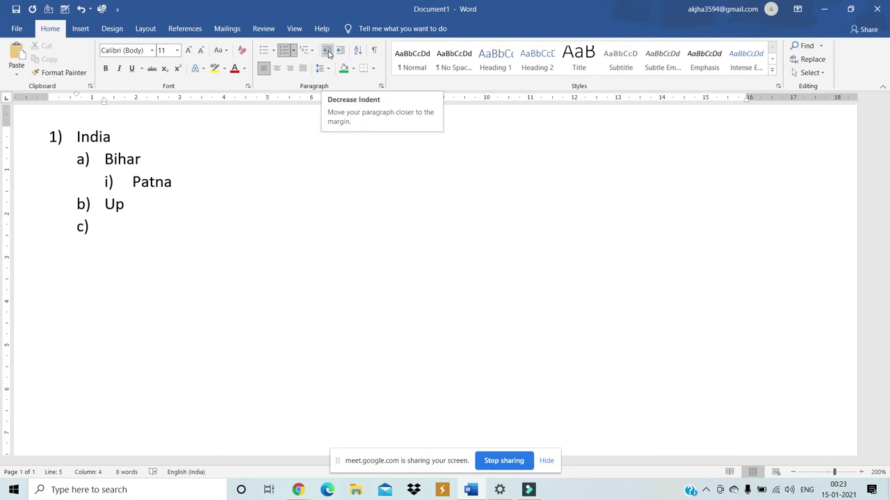
- End the list after Up and enter the plain sample line hgfghfghfh below it
{"action": "key", "text": "Return"}
{"action": "key", "text": "Return"}
{"action": "type", "text": "gfhgfghfghfh"}
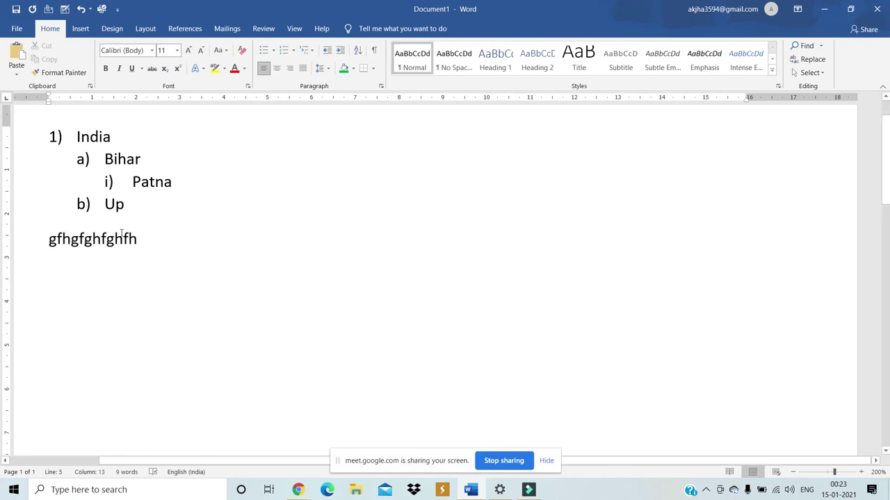
{"action": "left_click", "coordinate": [61, 240]}
{"action": "key", "text": "BackSpace"}
{"action": "key", "text": "BackSpace"}
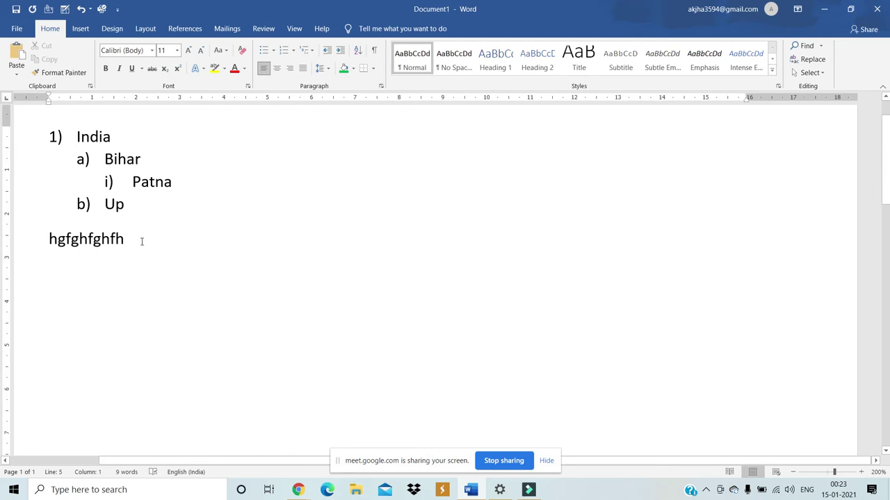
- Increase the sample line's left indent repeatedly until it starts just past the 6 mark on the ruler
{"action": "triple_click", "coordinate": [141, 241]}
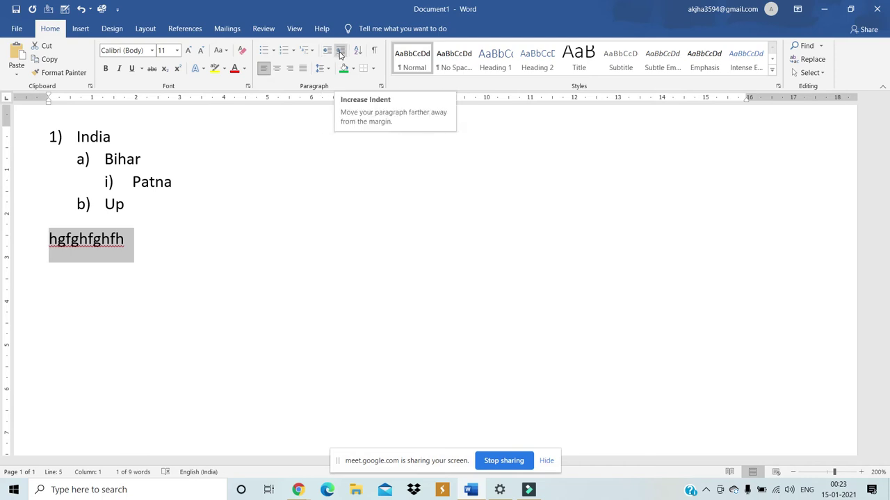
{"action": "left_click", "coordinate": [339, 52]}
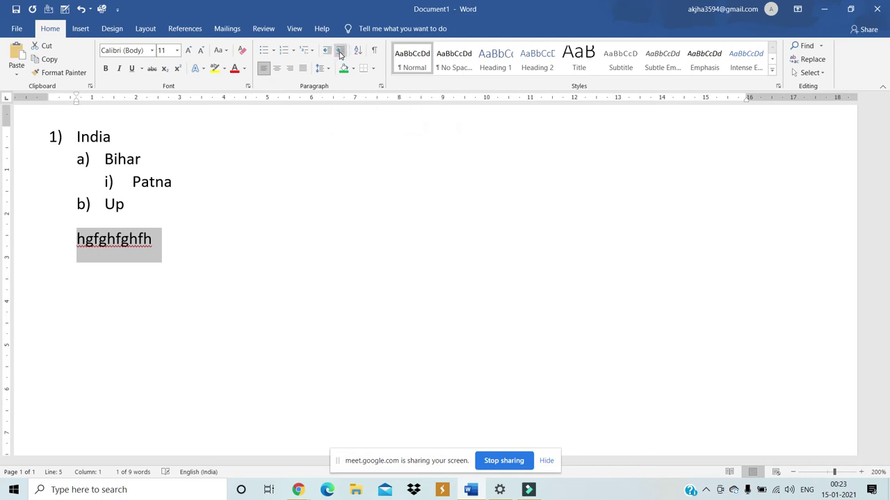
{"action": "left_click", "coordinate": [340, 52]}
{"action": "left_click", "coordinate": [339, 53]}
{"action": "left_click", "coordinate": [340, 52]}
{"action": "left_click", "coordinate": [340, 52]}
{"action": "left_click", "coordinate": [340, 52]}
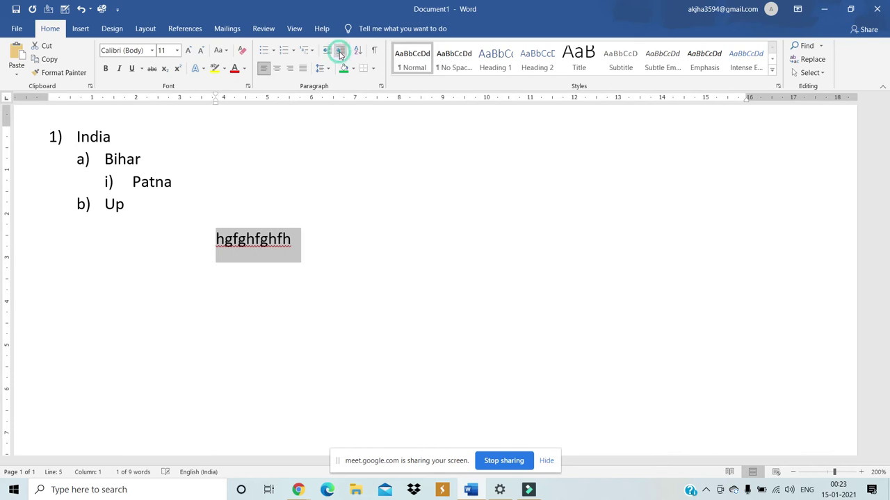
{"action": "left_click", "coordinate": [340, 52]}
{"action": "left_click", "coordinate": [339, 52]}
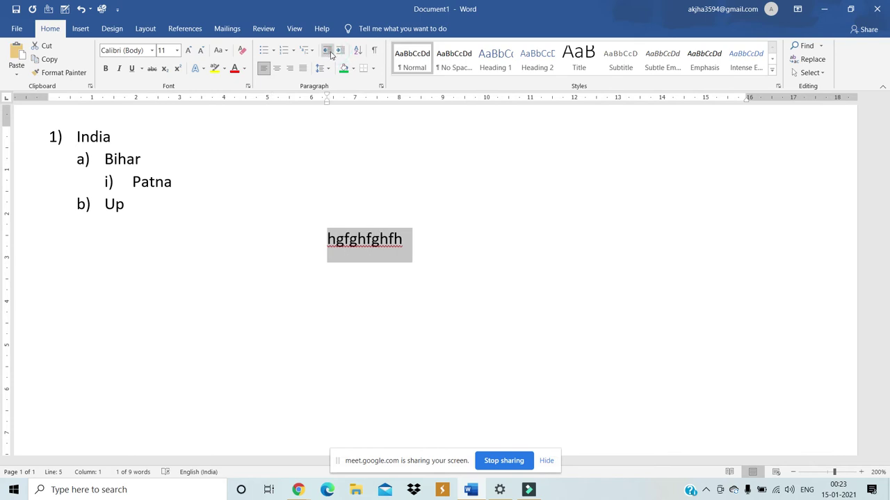
- Decrease the sample line's indent, raise it again partway, and bring the line back to the left margin
{"action": "left_click", "coordinate": [327, 52]}
{"action": "left_click", "coordinate": [327, 52]}
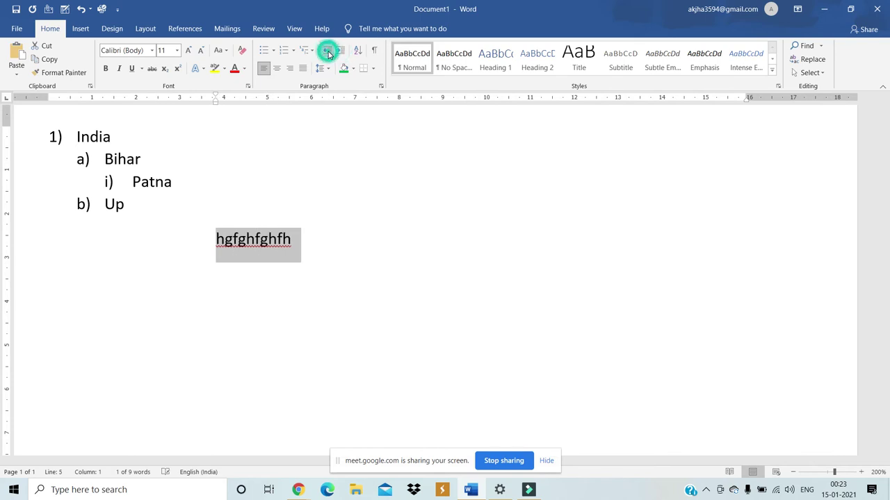
{"action": "left_click", "coordinate": [327, 52]}
{"action": "left_click", "coordinate": [328, 52]}
{"action": "left_click", "coordinate": [328, 52]}
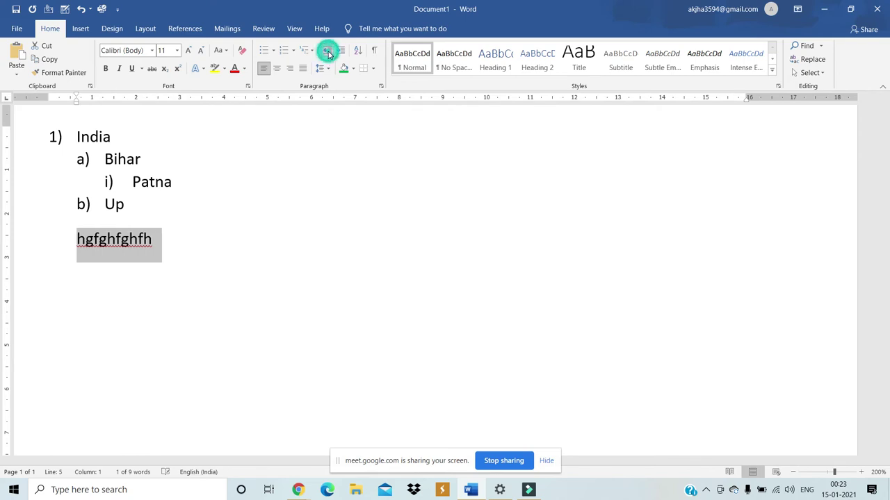
{"action": "left_click", "coordinate": [337, 54]}
{"action": "left_click", "coordinate": [338, 55]}
{"action": "left_click", "coordinate": [338, 54]}
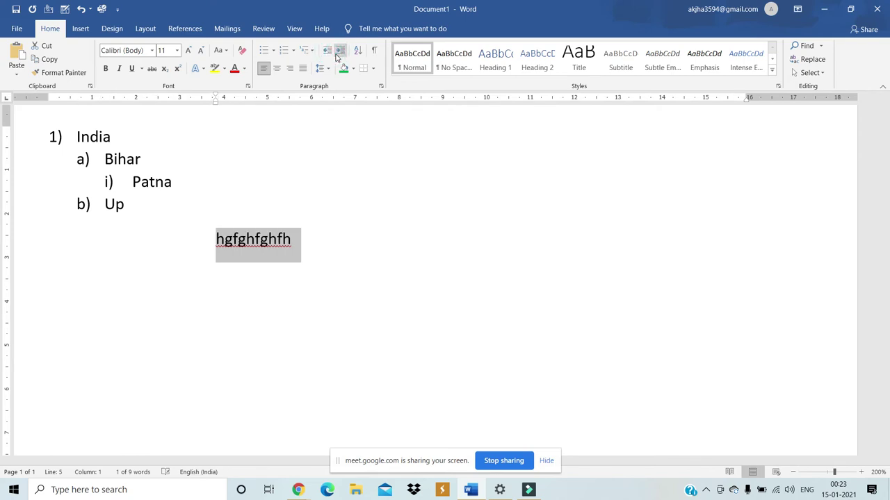
{"action": "left_click", "coordinate": [328, 54]}
{"action": "left_click", "coordinate": [327, 53]}
{"action": "left_click", "coordinate": [328, 53]}
{"action": "left_click", "coordinate": [327, 53]}
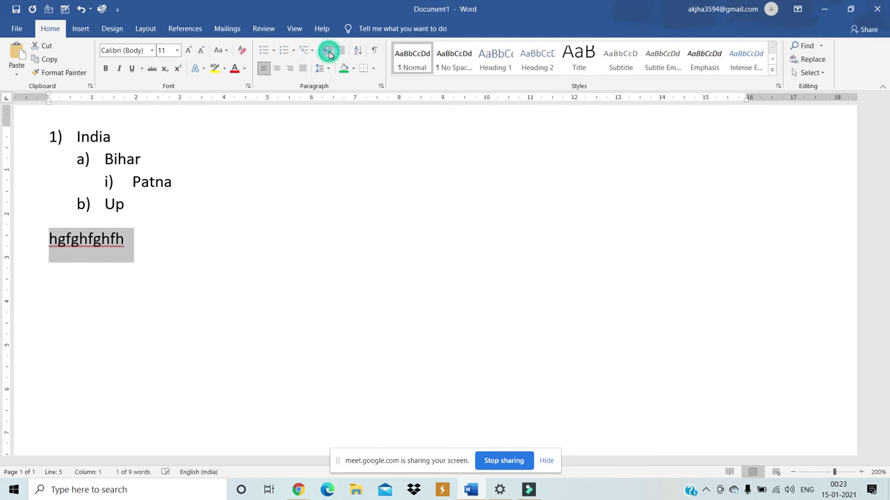
- Indent the sample line to about the 2.5 mark on the ruler and deselect it
{"action": "left_click", "coordinate": [338, 52]}
{"action": "left_click", "coordinate": [338, 52]}
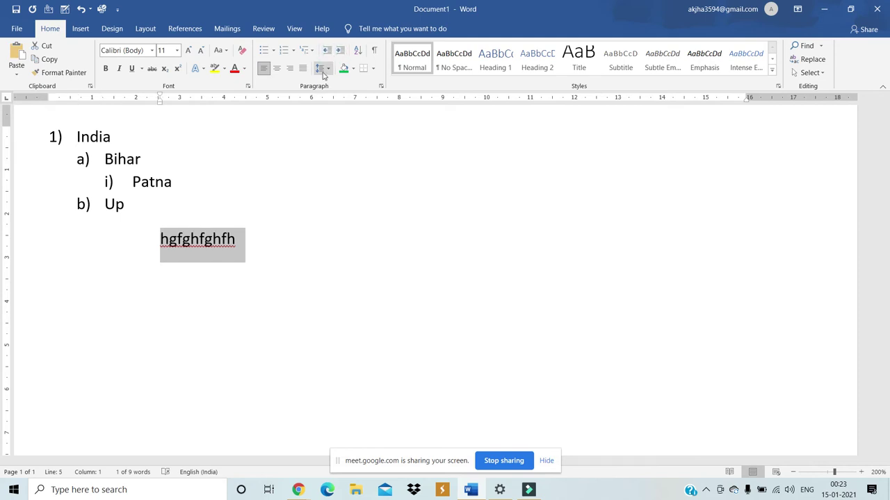
{"action": "left_click", "coordinate": [299, 204]}
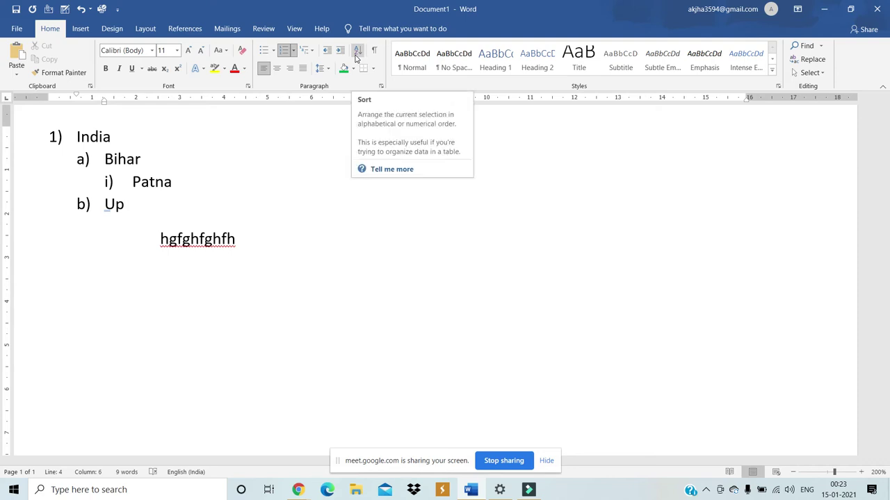
- Replace the whole document content with five separate lines: Computer, Apple, Mobile, Memory and Zebra
{"action": "key", "text": "ctrl+a"}
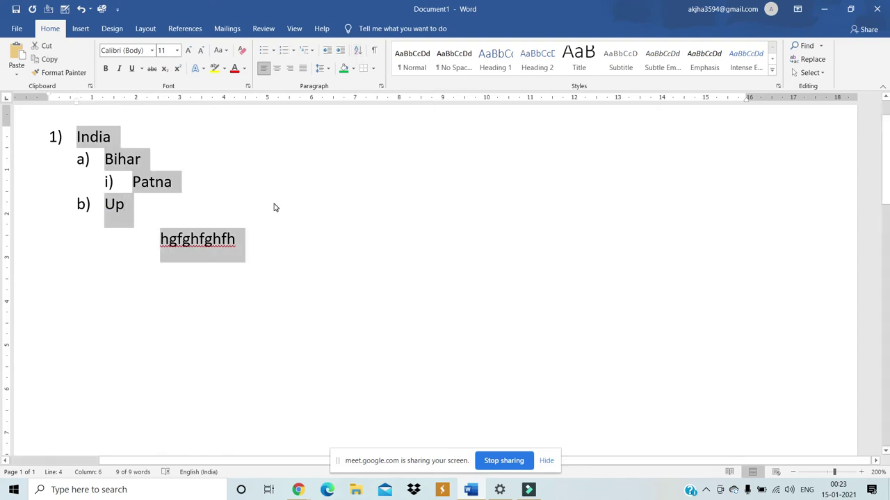
{"action": "key", "text": "BackSpace"}
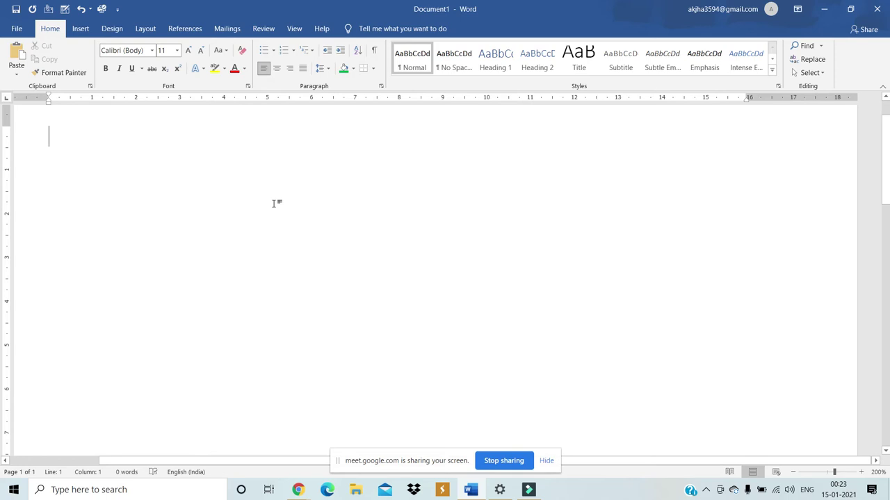
{"action": "type", "text": "co"}
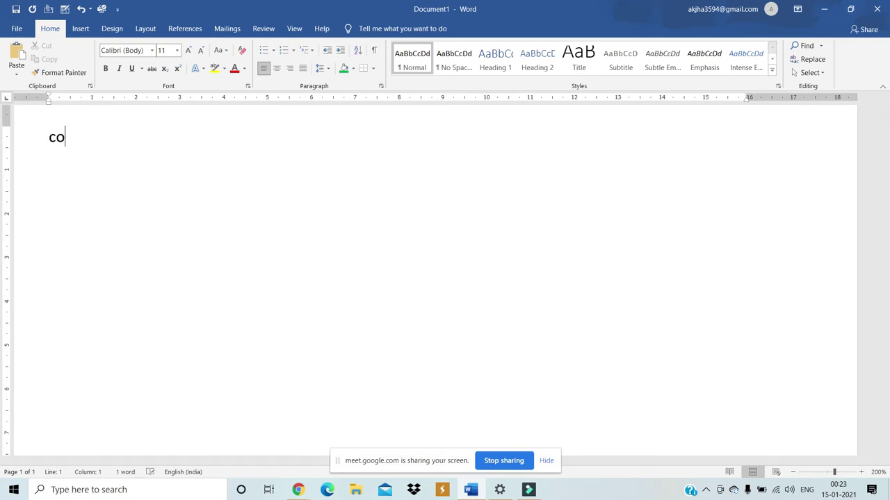
{"action": "type", "text": "mputer"}
{"action": "key", "text": "Return"}
{"action": "type", "text": "apple"}
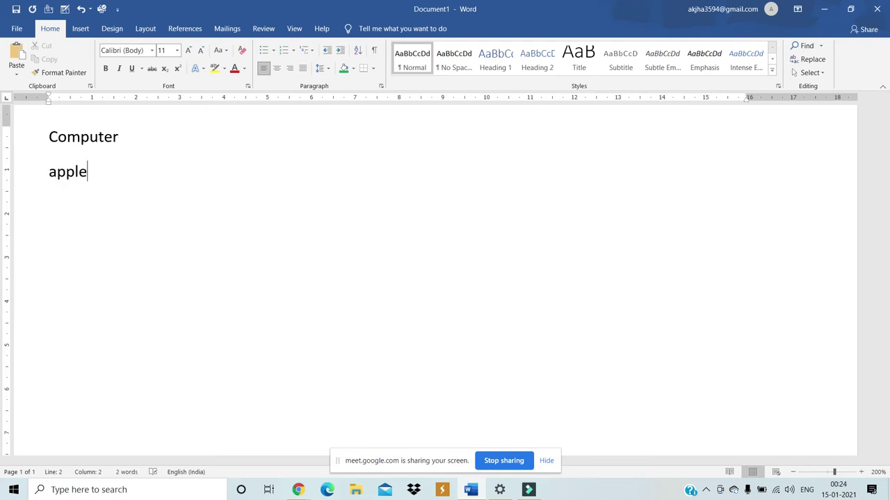
{"action": "key", "text": "Return"}
{"action": "type", "text": "mobile"}
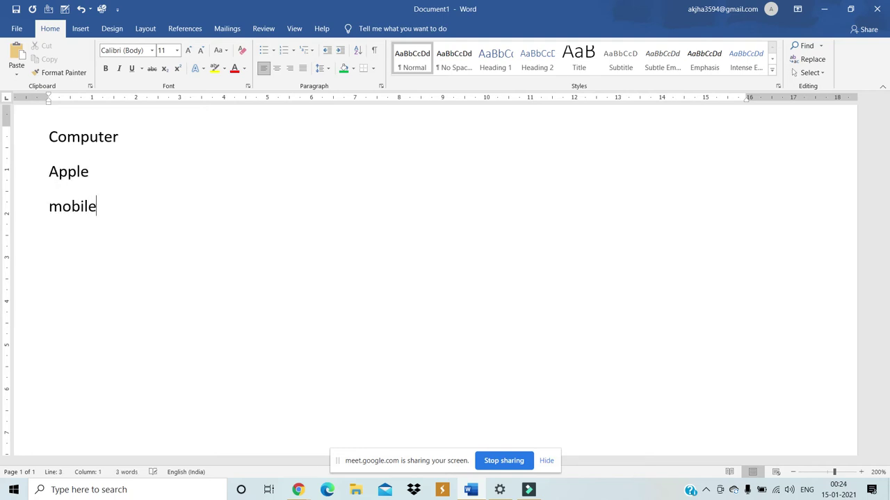
{"action": "key", "text": "Return"}
{"action": "type", "text": "mem"}
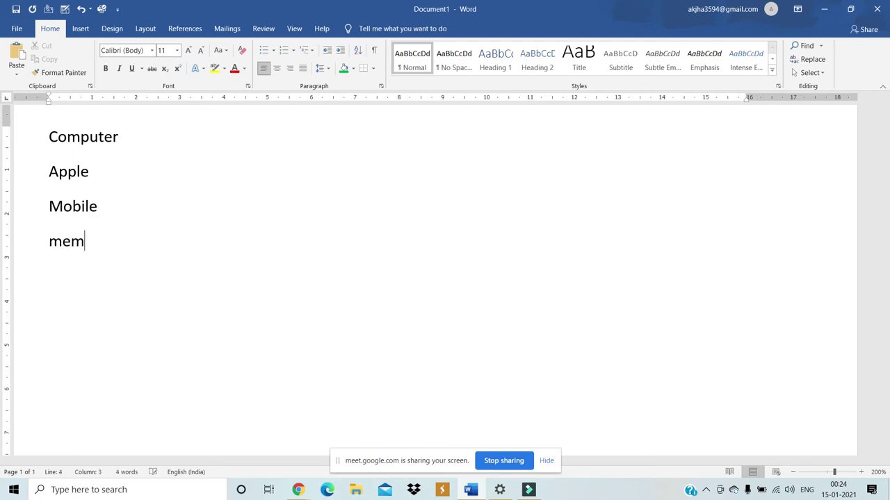
{"action": "type", "text": "ory"}
{"action": "key", "text": "Return"}
{"action": "type", "text": "zebra"}
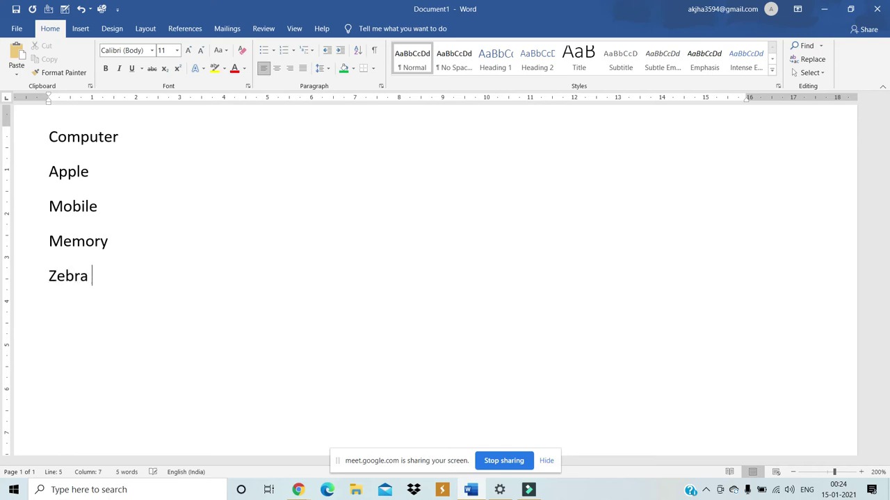
- Sort the five lines by paragraphs as text in ascending order
{"action": "left_click_drag", "start_coordinate": [47, 137], "coordinate": [101, 274]}
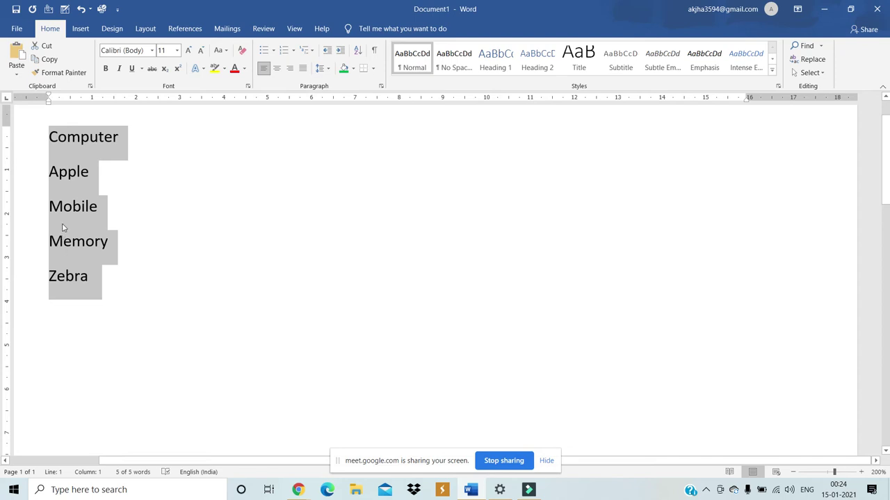
{"action": "left_click", "coordinate": [358, 51]}
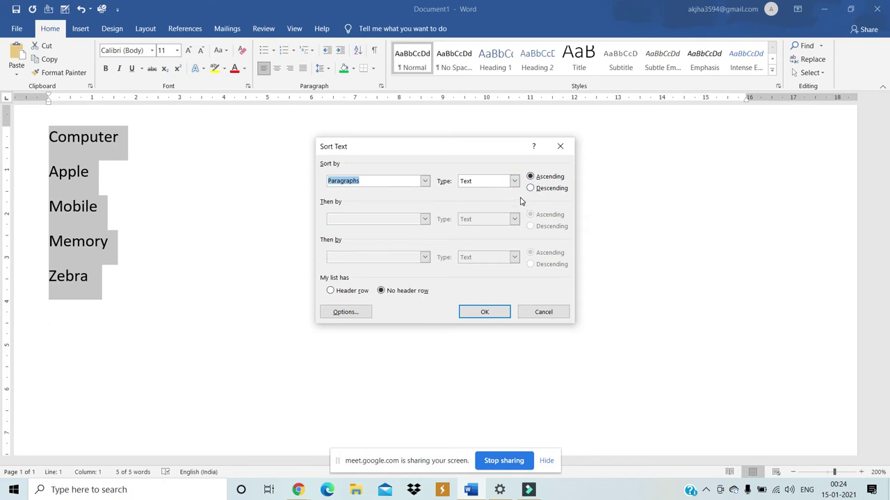
{"action": "left_click", "coordinate": [484, 314]}
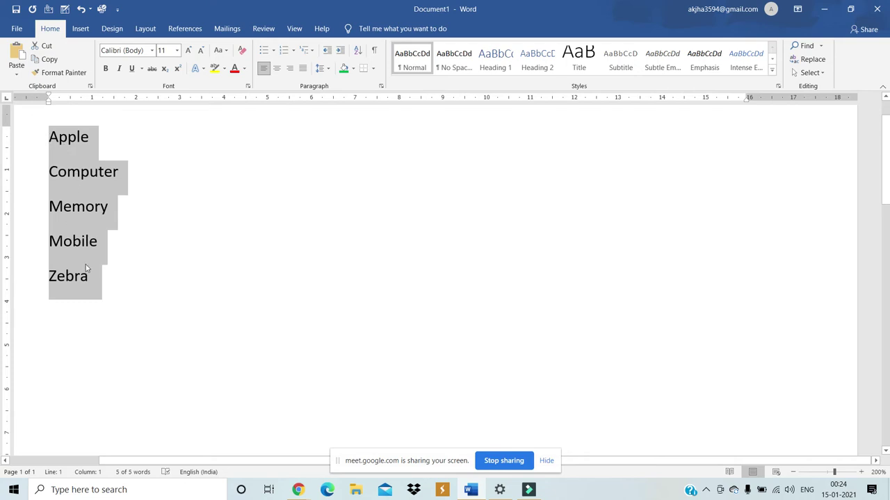
- Sort only the Apple, Computer, Memory and Mobile lines in descending order, leaving Zebra out of the selection
{"action": "left_click", "coordinate": [42, 135]}
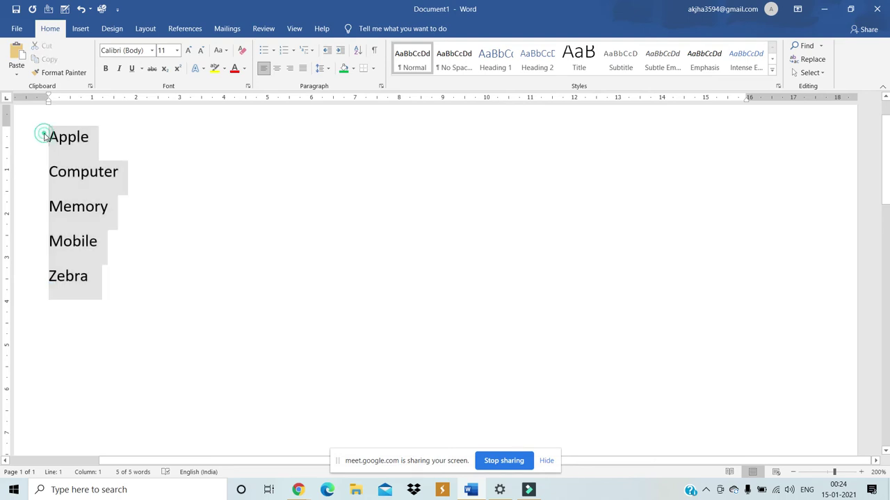
{"action": "left_click_drag", "start_coordinate": [43, 134], "coordinate": [48, 273]}
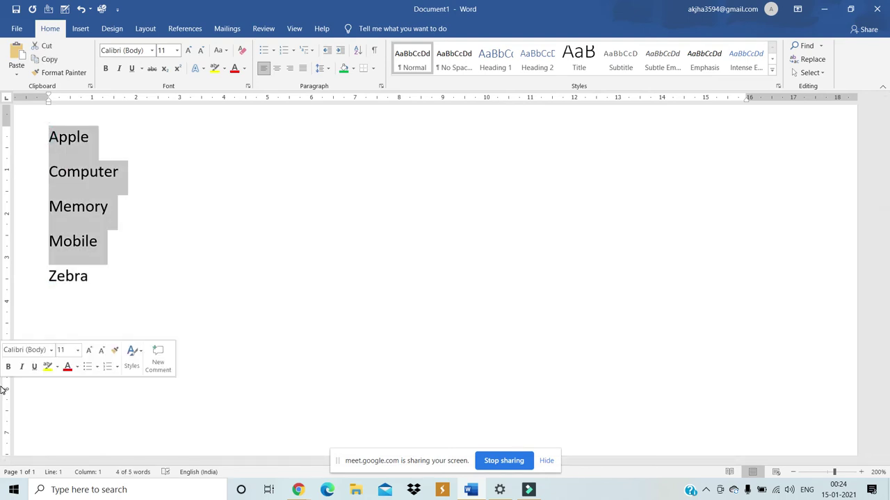
{"action": "left_click", "coordinate": [357, 50]}
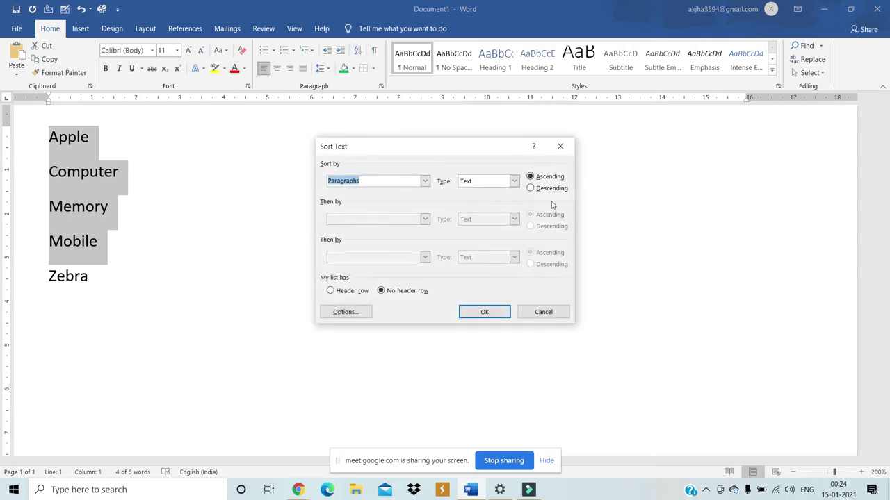
{"action": "left_click", "coordinate": [531, 189]}
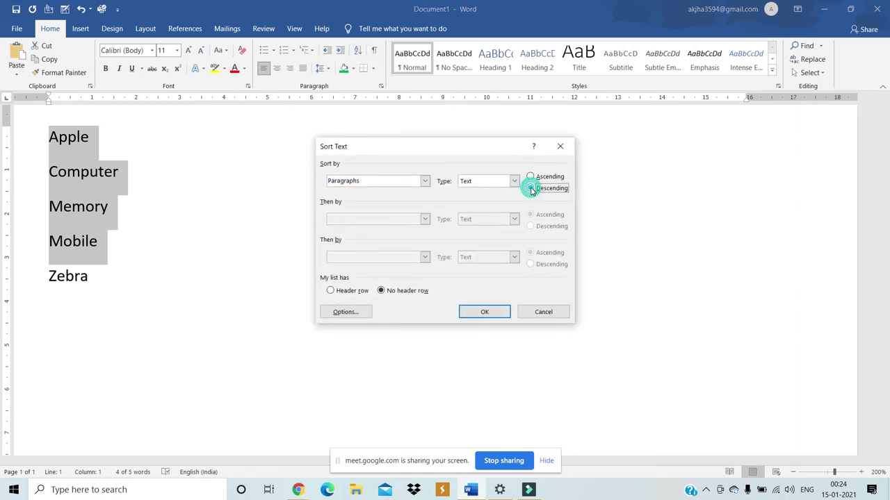
{"action": "left_click", "coordinate": [472, 313]}
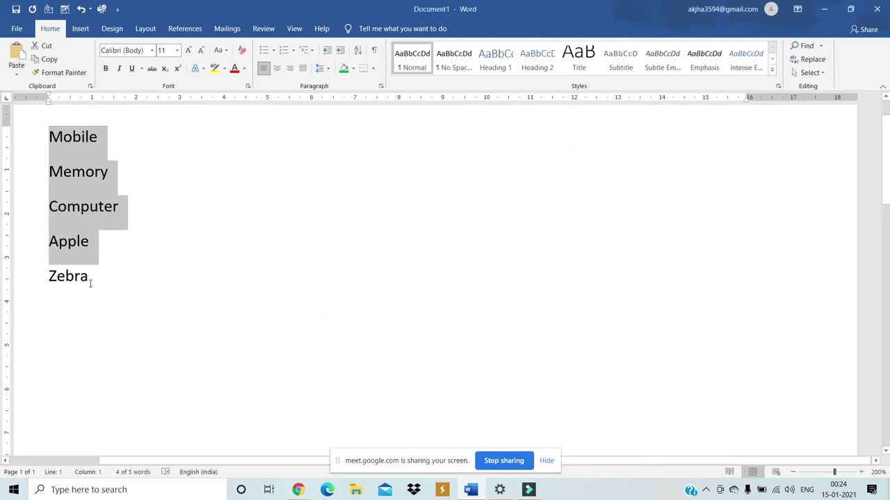
- Sort all five lines, including Zebra, by paragraphs as text in ascending order
{"action": "left_click_drag", "start_coordinate": [92, 278], "coordinate": [68, 220]}
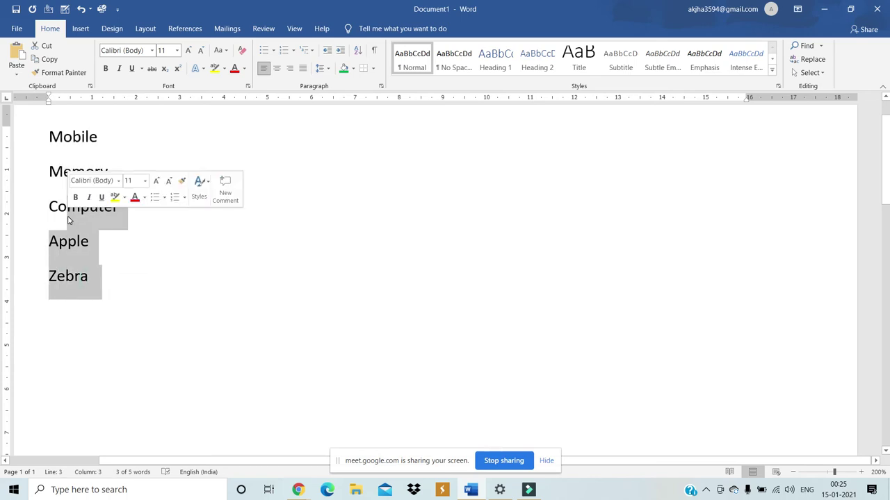
{"action": "left_click", "coordinate": [46, 136]}
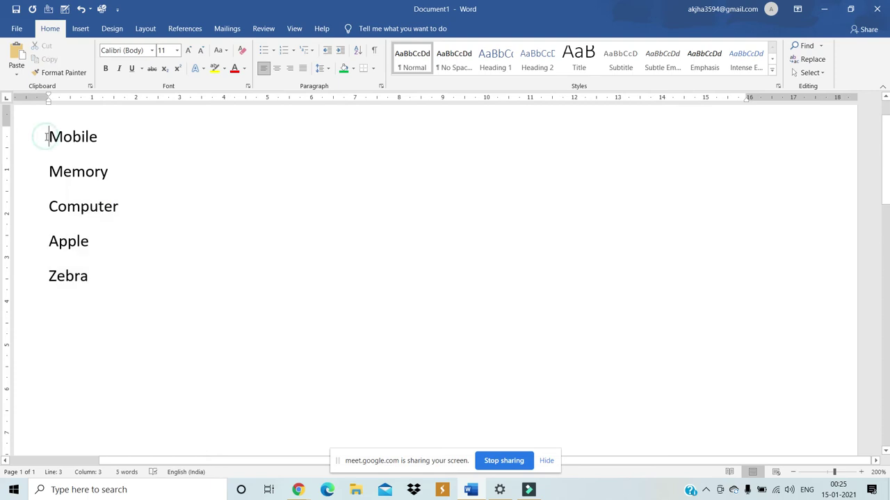
{"action": "key", "text": "shift+Down"}
{"action": "key", "text": "shift+Down"}
{"action": "key", "text": "shift+Down"}
{"action": "key", "text": "shift+Down"}
{"action": "key", "text": "shift+Down"}
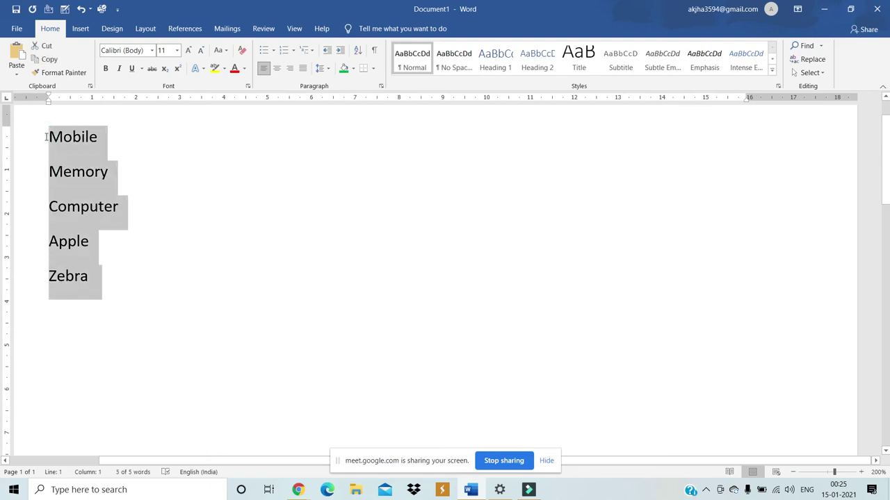
{"action": "left_click", "coordinate": [358, 53]}
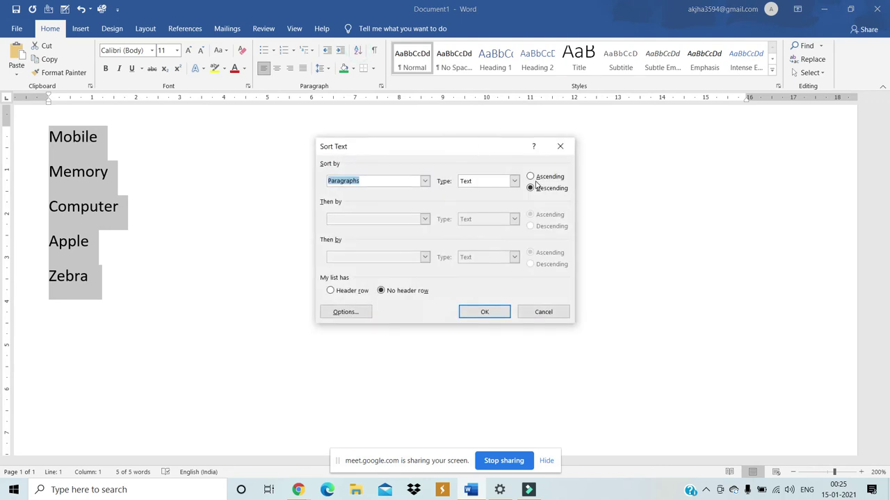
{"action": "left_click", "coordinate": [532, 177]}
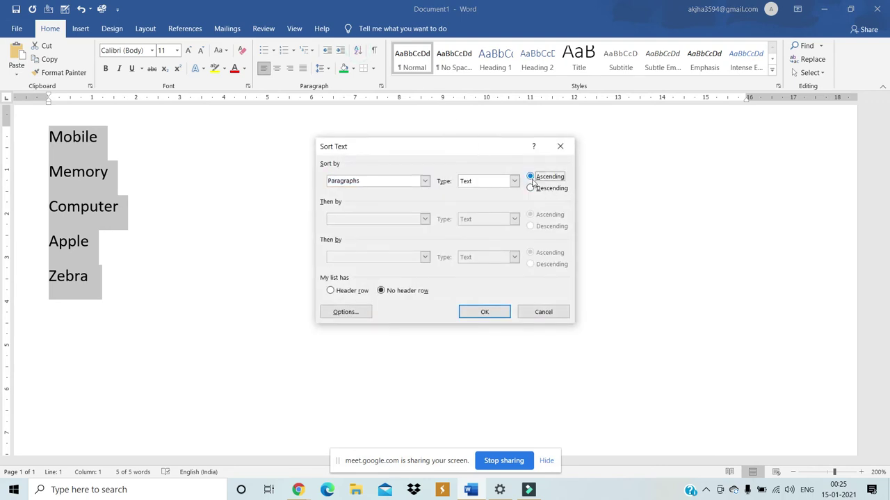
{"action": "left_click", "coordinate": [486, 311]}
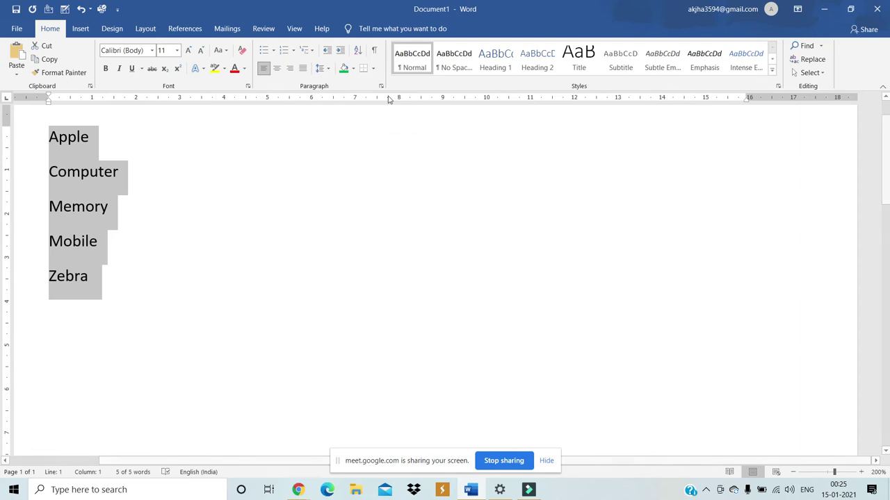
- Sort the same five word lines in descending order
{"action": "left_click", "coordinate": [358, 53]}
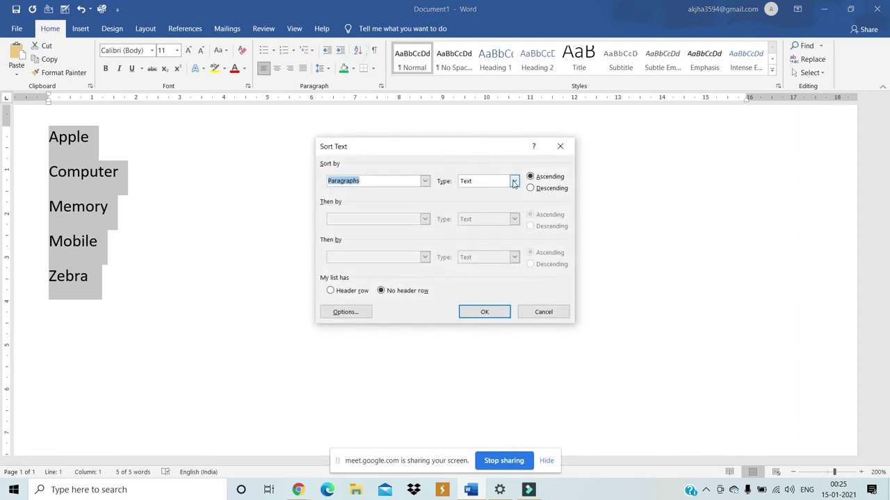
{"action": "left_click", "coordinate": [530, 188]}
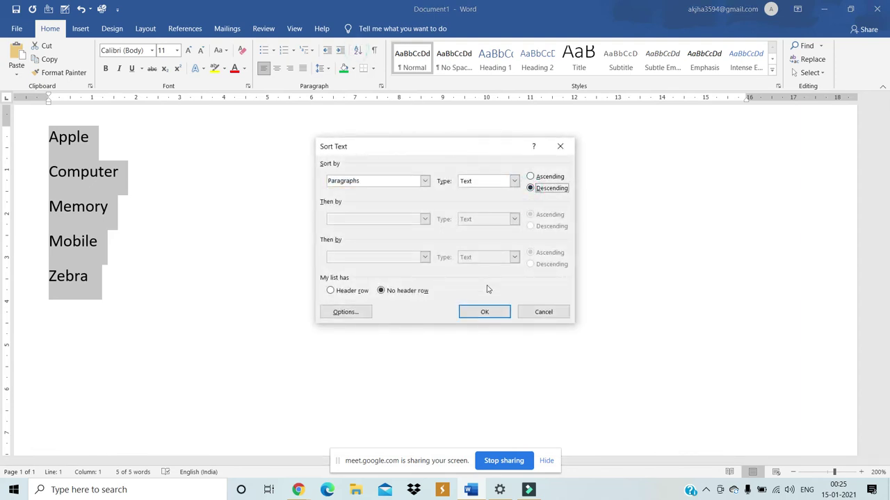
{"action": "left_click", "coordinate": [485, 312]}
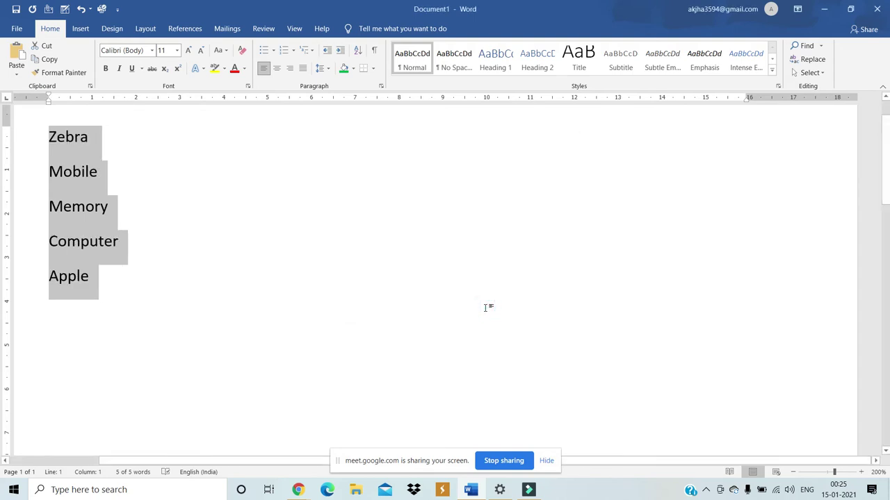
- Replace the word list with the numbers 55, 96, 33, 25, 45, 28, 743 and 545, each on its own line
{"action": "key", "text": "Delete"}
{"action": "type", "text": "5"}
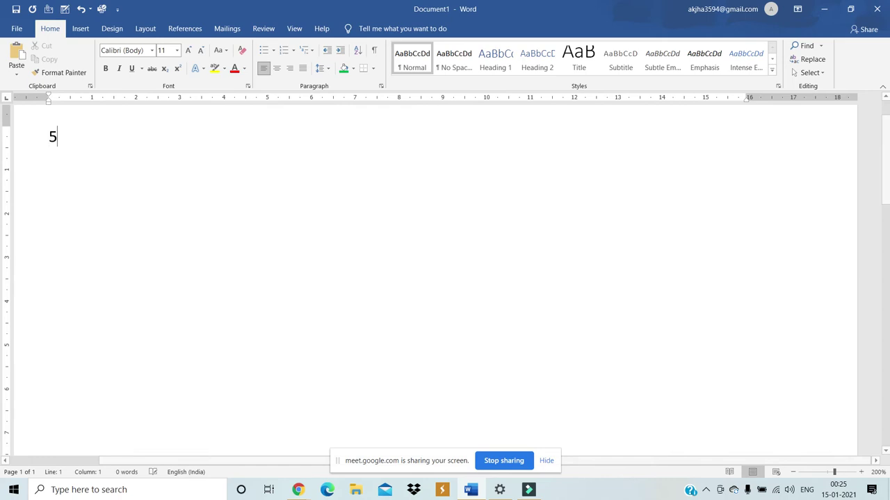
{"action": "type", "text": "5 96"}
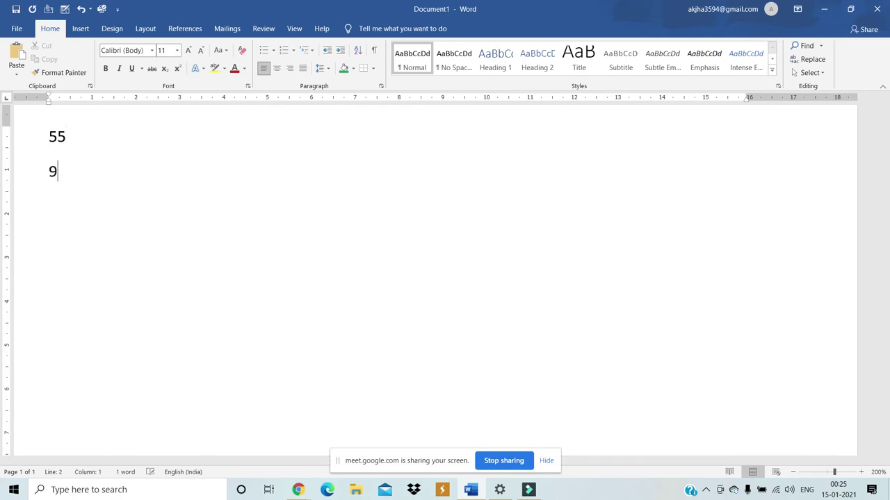
{"action": "key", "text": "Return"}
{"action": "type", "text": "33"}
{"action": "key", "text": "Return"}
{"action": "type", "text": "25"}
{"action": "key", "text": "Return"}
{"action": "type", "text": "45"}
{"action": "key", "text": "Return"}
{"action": "type", "text": "28"}
{"action": "key", "text": "Return"}
{"action": "type", "text": "743"}
{"action": "key", "text": "Return"}
{"action": "type", "text": "545"}
{"action": "key", "text": "Return"}
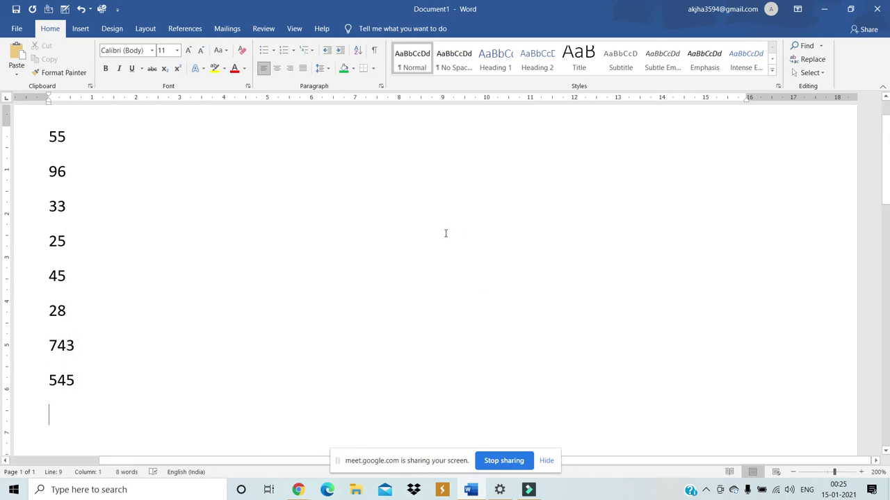
- Sort the eight number lines by paragraphs as numbers in ascending order
{"action": "left_click_drag", "start_coordinate": [48, 137], "coordinate": [69, 378]}
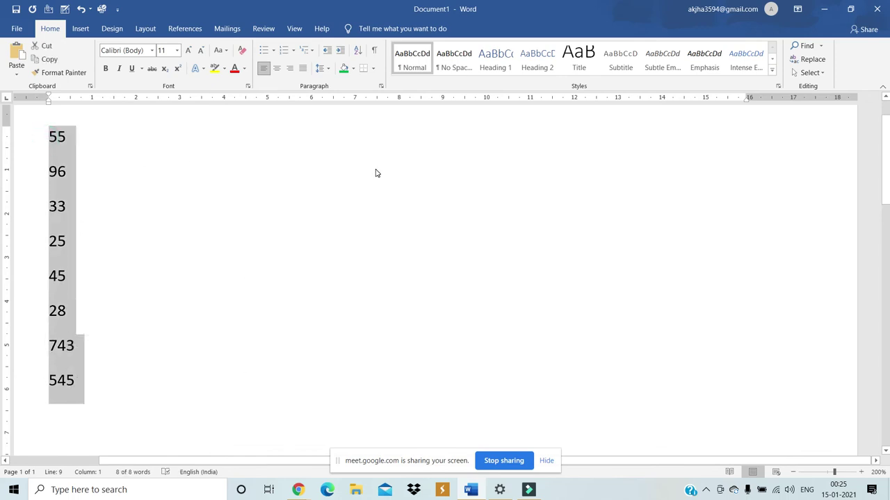
{"action": "left_click", "coordinate": [356, 54]}
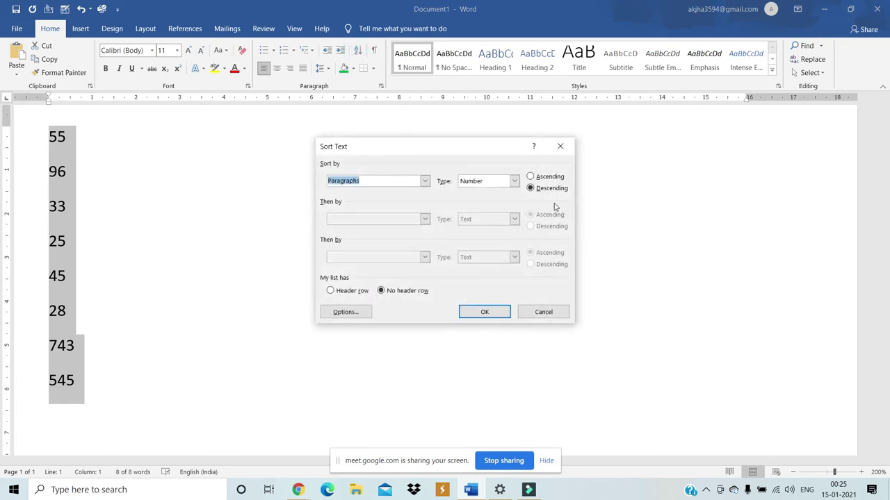
{"action": "left_click", "coordinate": [531, 176]}
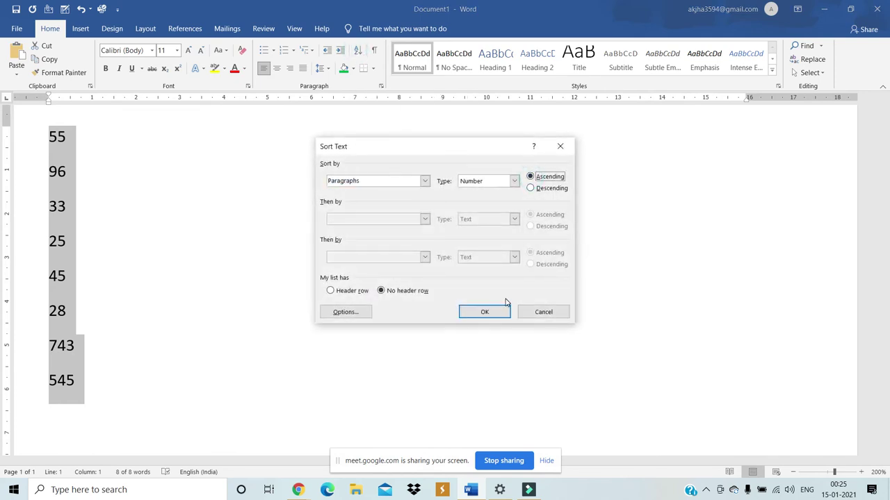
{"action": "left_click", "coordinate": [484, 312]}
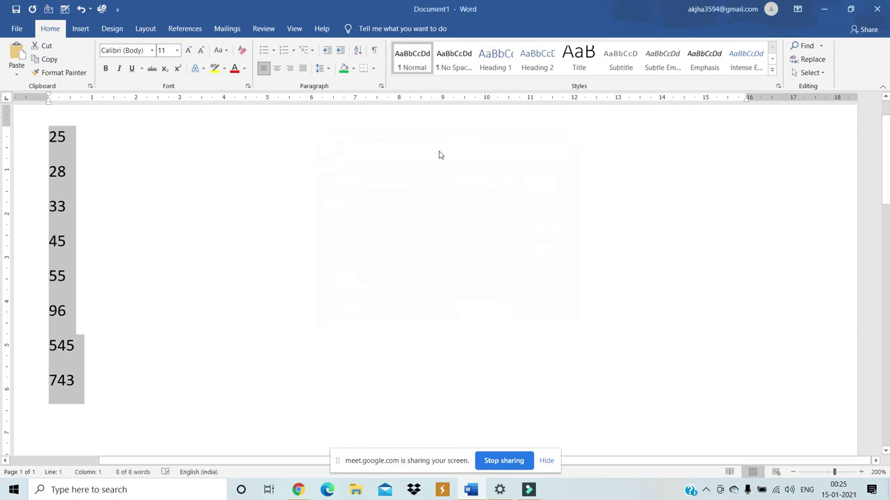
- Sort the eight number lines in descending order
{"action": "left_click", "coordinate": [357, 50]}
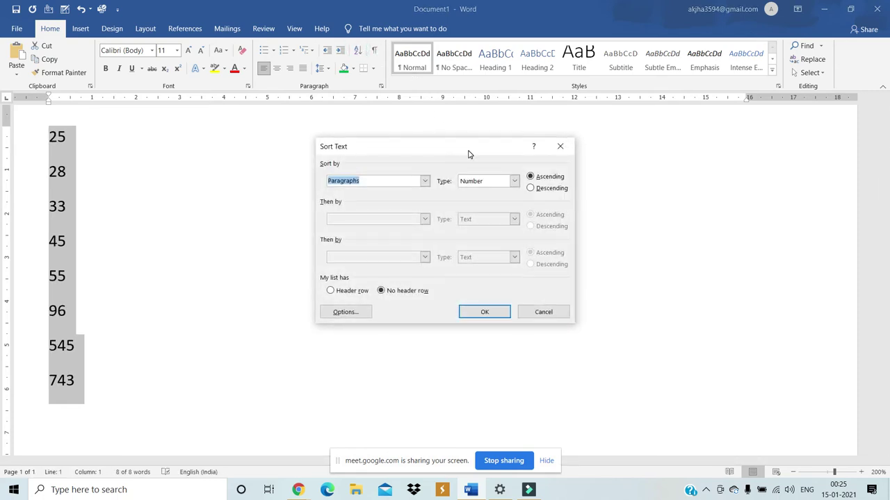
{"action": "left_click", "coordinate": [532, 189]}
{"action": "left_click", "coordinate": [476, 314]}
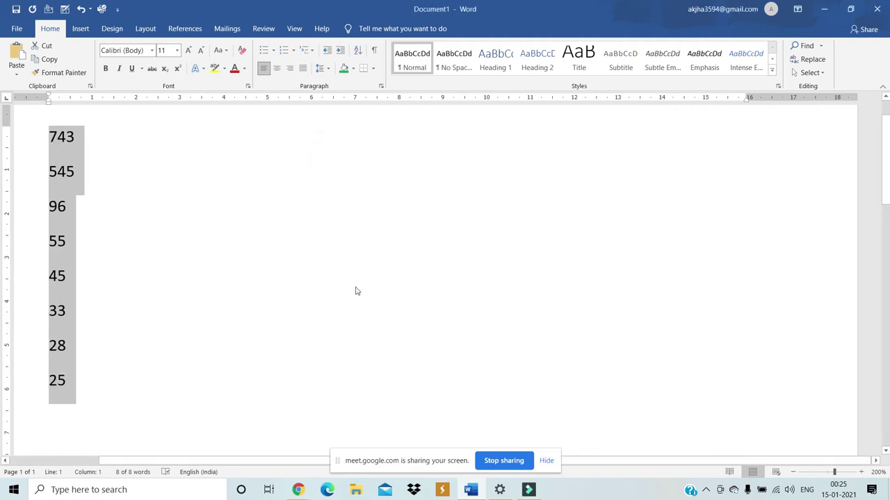
- Replace the numbers with three sample lines, a name and number, Bfghfghfh and Jhggj, padded with spaces and tabs and followed by empty paragraphs
{"action": "key", "text": "Delete"}
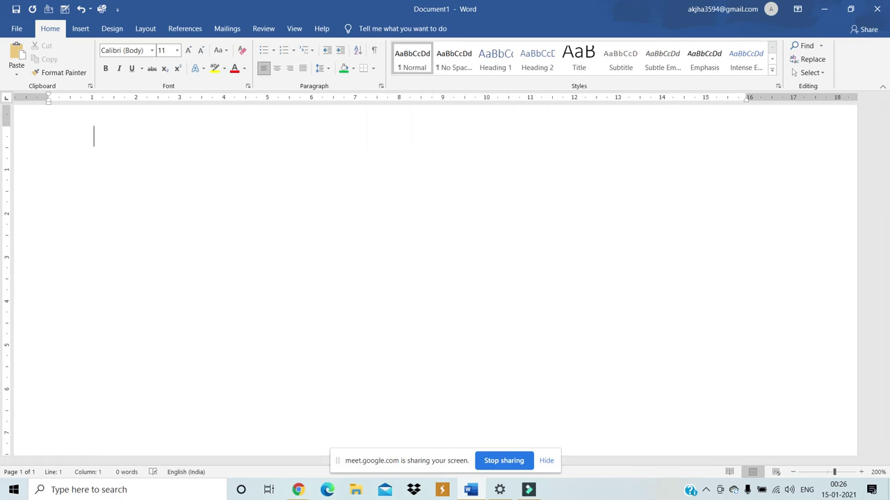
{"action": "type", "text": "ram "}
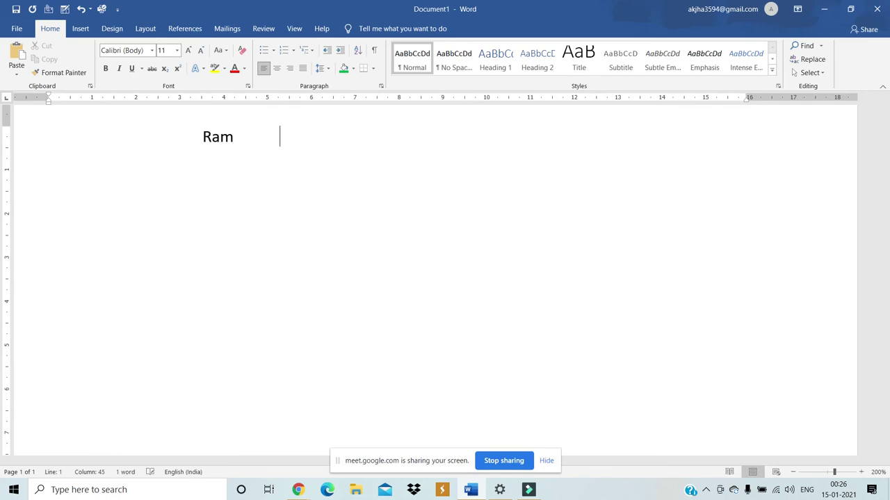
{"action": "type", "text": "    787878"}
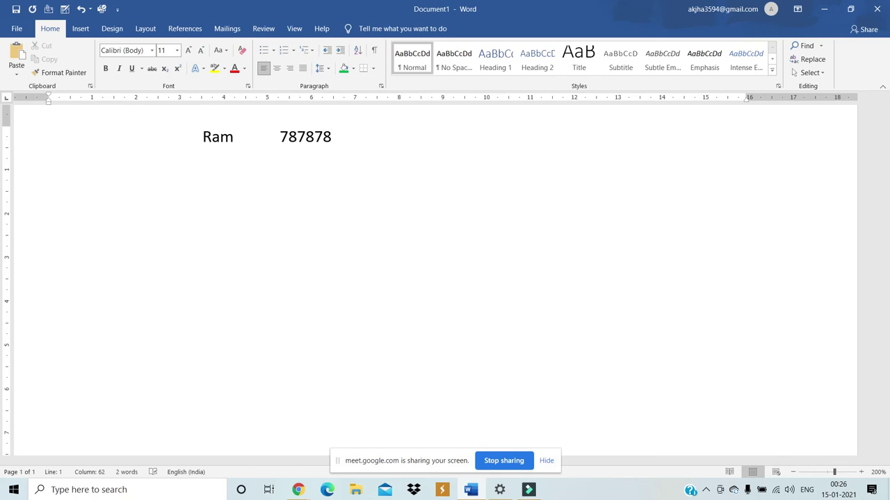
{"action": "type", "text": "bfghfghfh "}
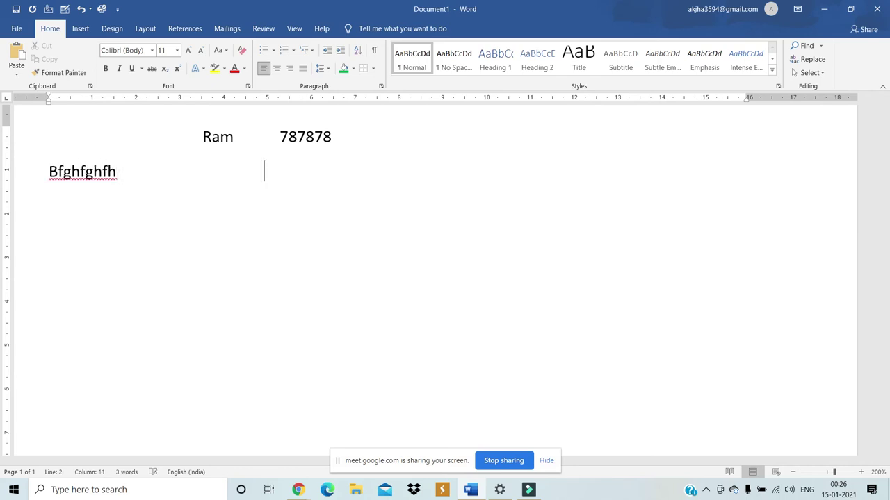
{"action": "type", "text": "                                                                            jhggj"}
{"action": "key", "text": "Tab"}
{"action": "key", "text": "Tab"}
{"action": "key", "text": "Tab"}
{"action": "key", "text": "Tab"}
{"action": "key", "text": "Return"}
{"action": "key", "text": "Return"}
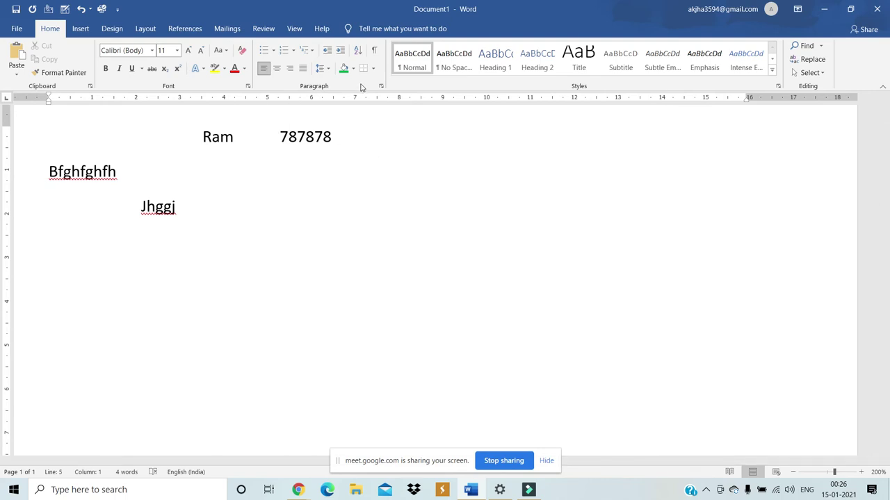
- Show the formatting marks and highlight the first line's paragraph mark and the Bfghfghfh line's tab marks
{"action": "left_click", "coordinate": [374, 51]}
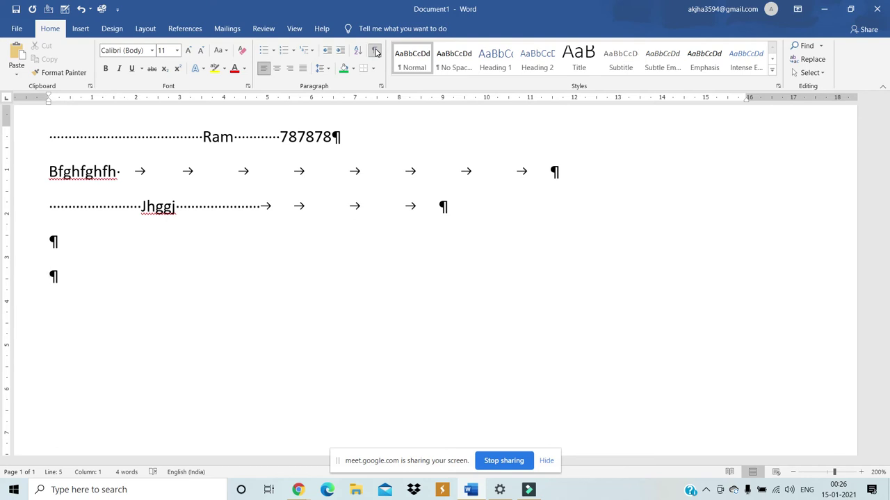
{"action": "left_click", "coordinate": [84, 136]}
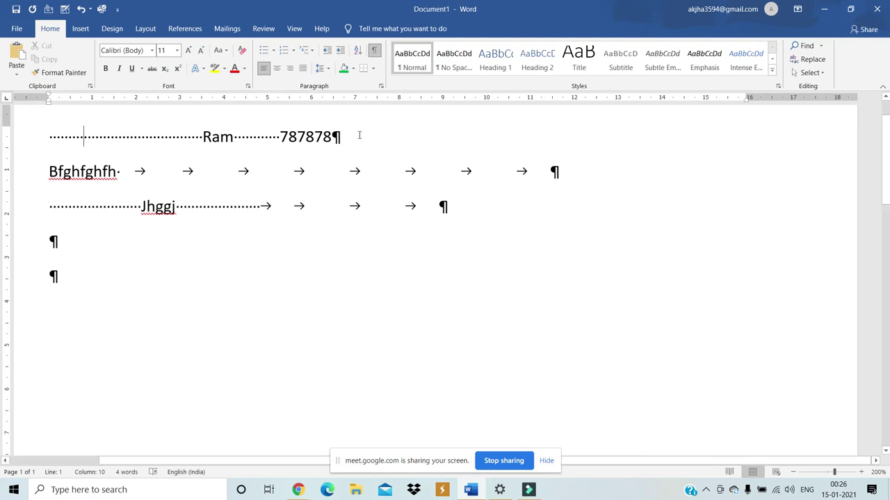
{"action": "left_click_drag", "start_coordinate": [332, 133], "coordinate": [345, 135]}
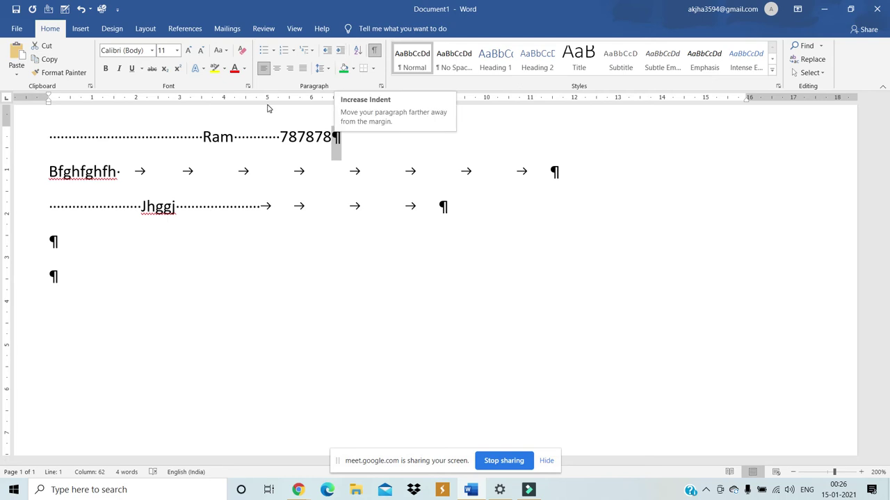
{"action": "left_click_drag", "start_coordinate": [181, 171], "coordinate": [47, 173]}
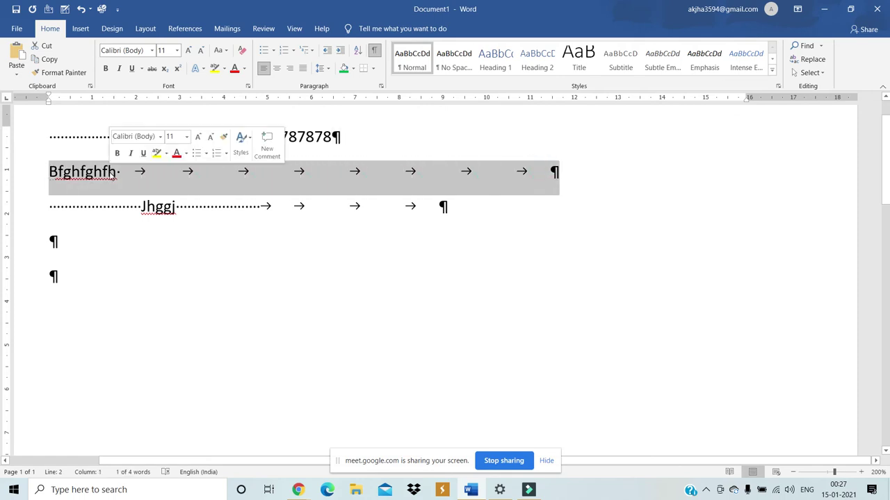
- Insert six tabs and four paragraph breaks in the last empty paragraph, ending with a long row of typed periods
{"action": "left_click", "coordinate": [107, 267]}
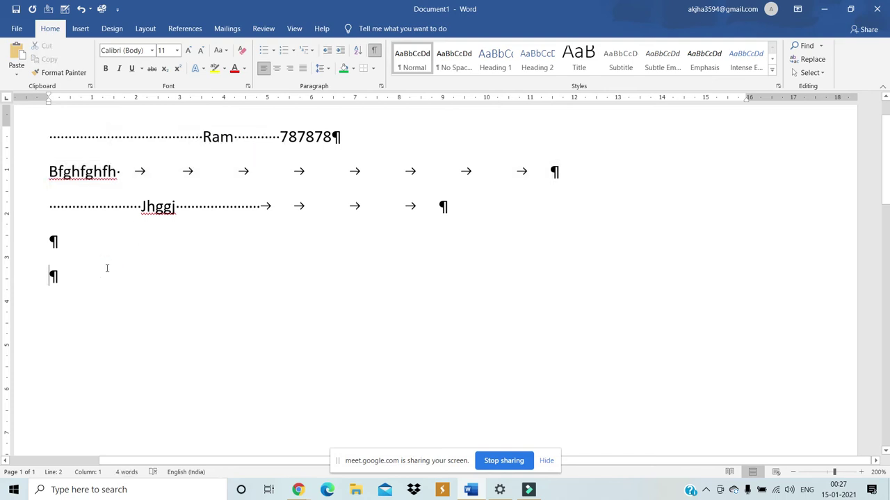
{"action": "key", "text": "Tab"}
{"action": "key", "text": "Tab"}
{"action": "key", "text": "Tab"}
{"action": "key", "text": "Tab"}
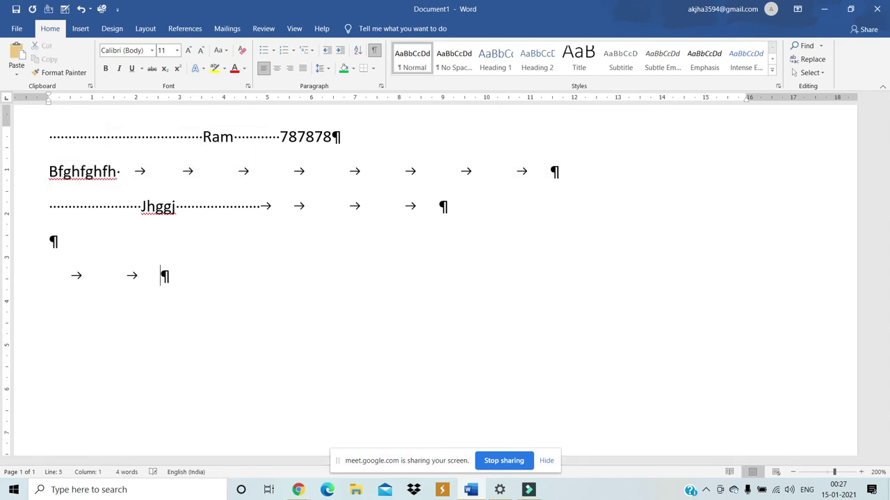
{"action": "key", "text": "Tab"}
{"action": "key", "text": "Tab"}
{"action": "key", "text": "Return"}
{"action": "key", "text": "Return"}
{"action": "key", "text": "Return"}
{"action": "key", "text": "Return"}
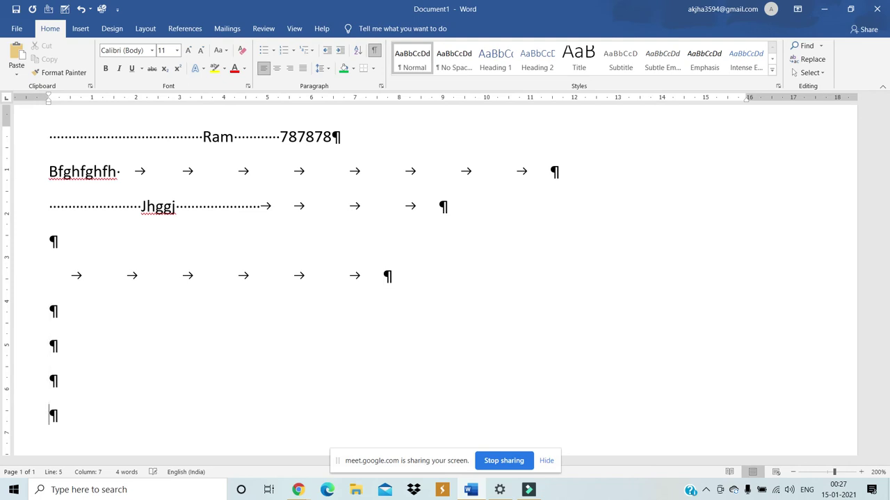
{"action": "type", "text": ".................................................."}
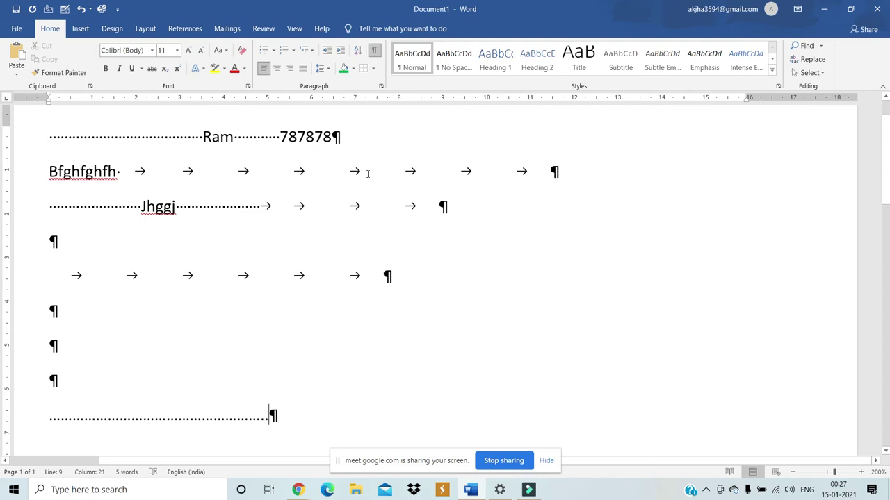
- Turn the formatting marks off, on and off again to compare both views, and select the whole document
{"action": "left_click", "coordinate": [374, 52]}
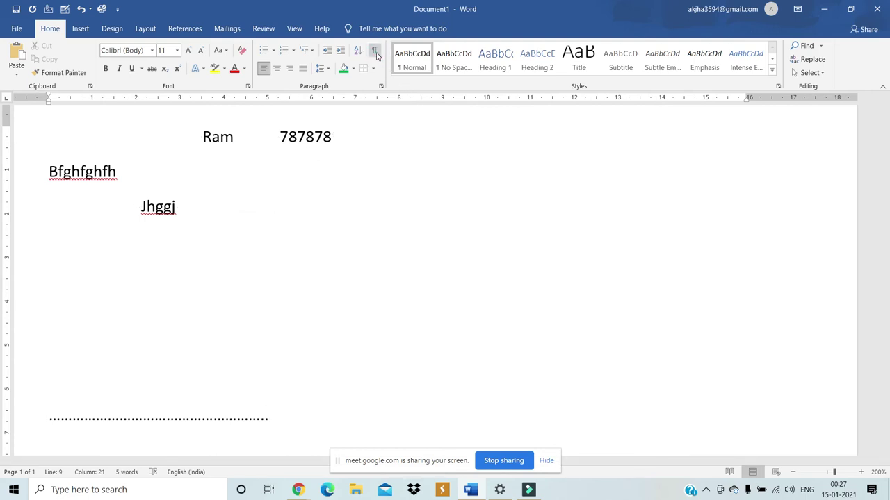
{"action": "left_click", "coordinate": [375, 52]}
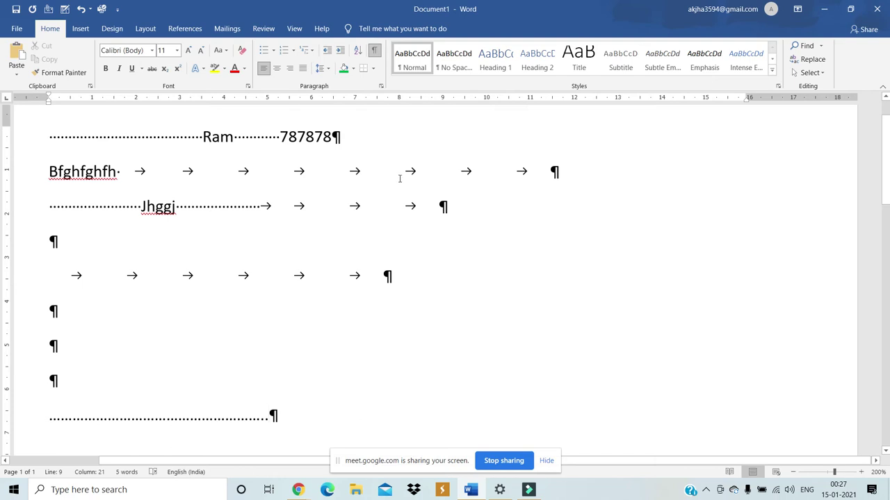
{"action": "left_click", "coordinate": [375, 52]}
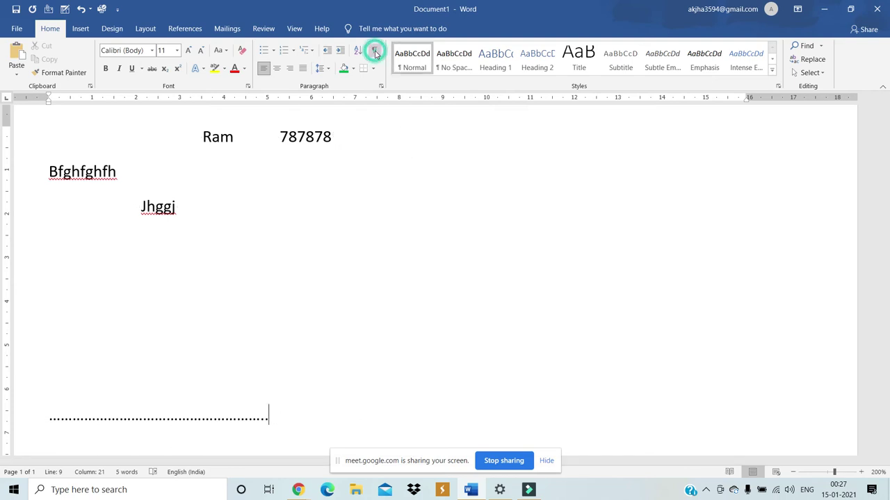
{"action": "key", "text": "ctrl+a"}
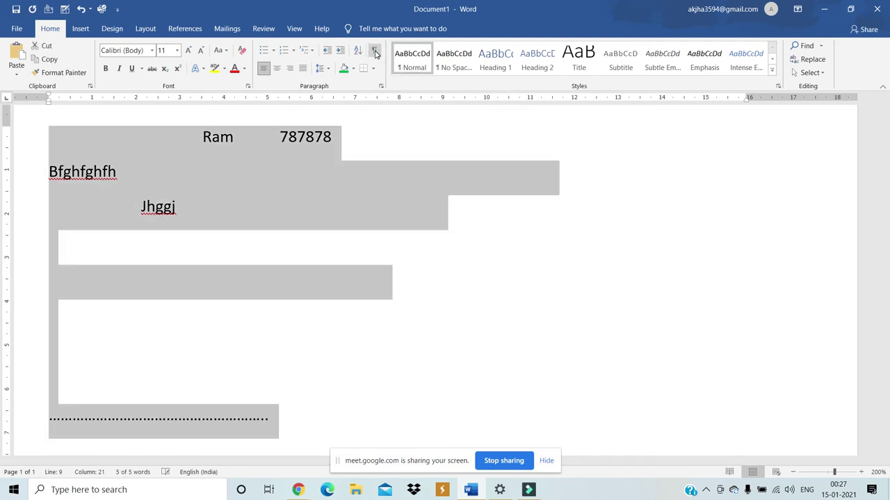
- Clear the whole document and generate sample paragraphs with =rand() below one empty line
{"action": "key", "text": "Delete"}
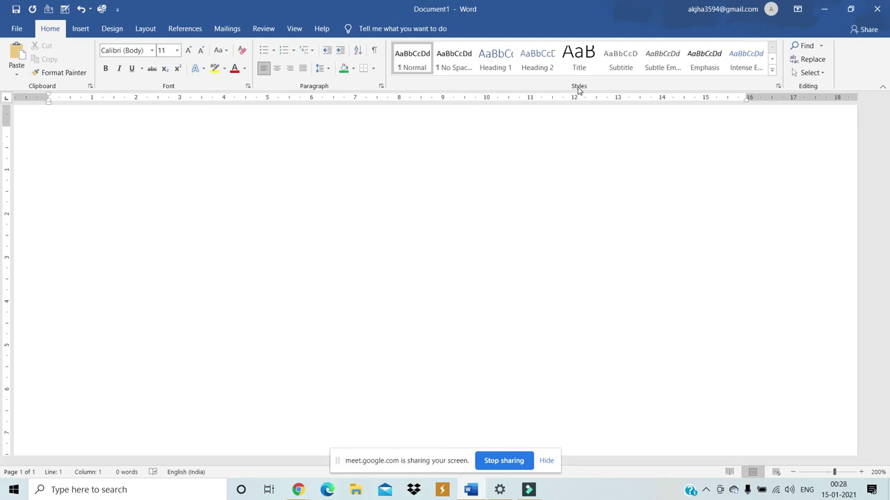
{"action": "key", "text": "Return"}
{"action": "type", "text": "=rand"}
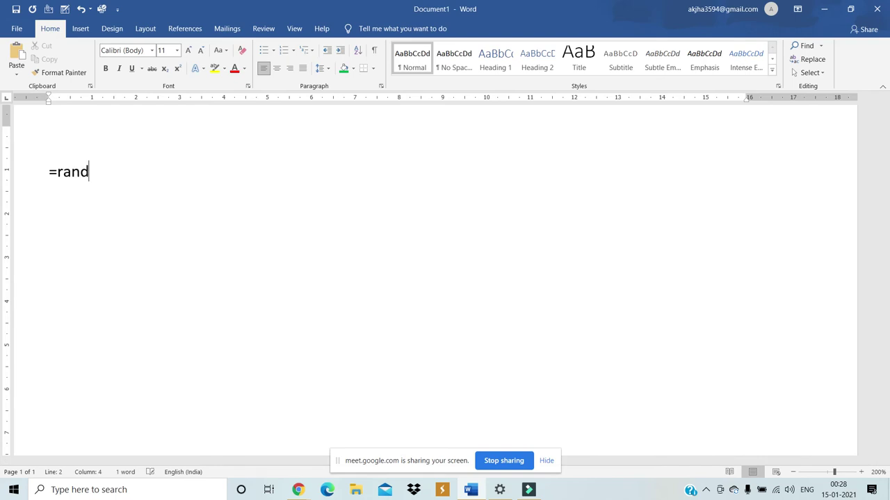
{"action": "type", "text": "()"}
{"action": "key", "text": "Return"}
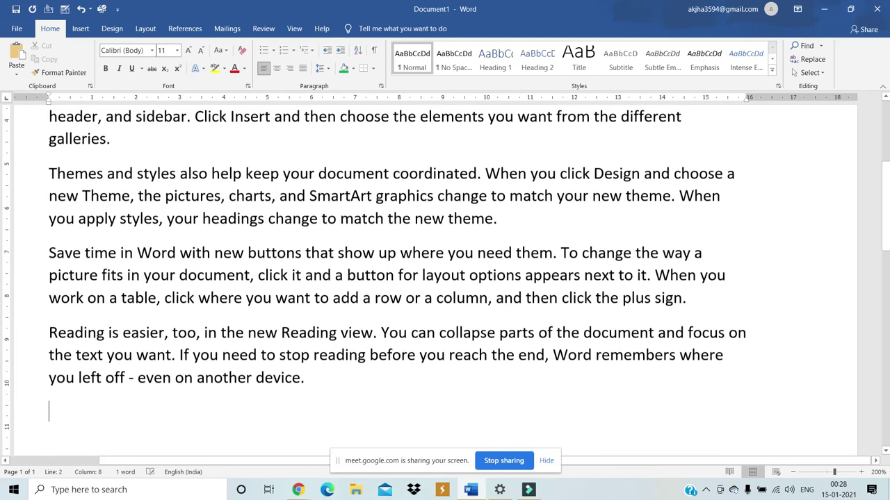
- Apply the Heading 1 style to the entire document and look over the full set of styles
{"action": "key", "text": "ctrl+a"}
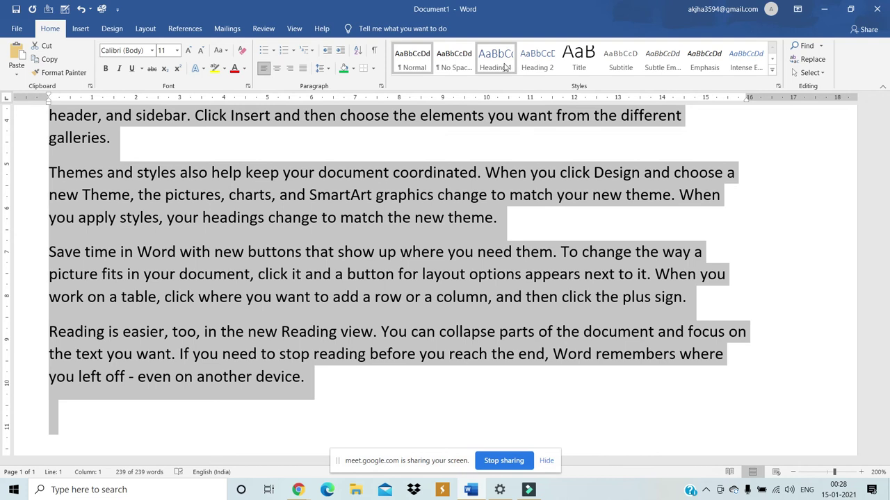
{"action": "left_click", "coordinate": [496, 61]}
{"action": "left_click", "coordinate": [498, 62]}
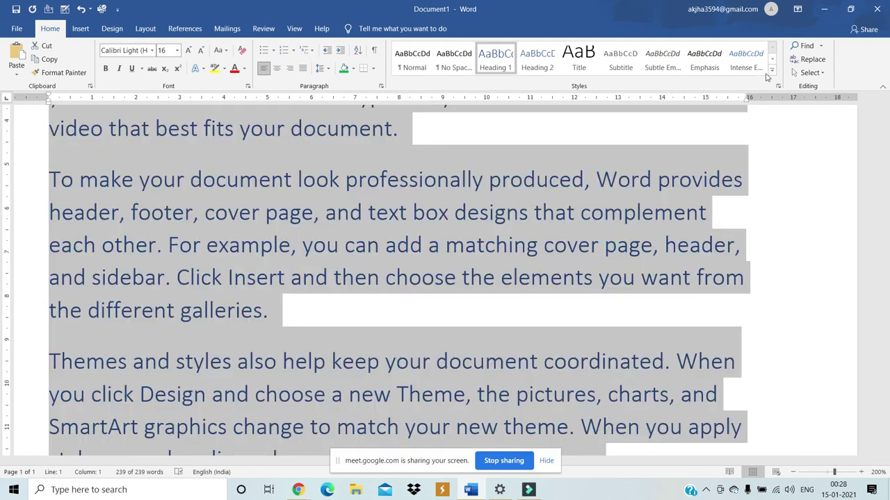
{"action": "left_click", "coordinate": [772, 72]}
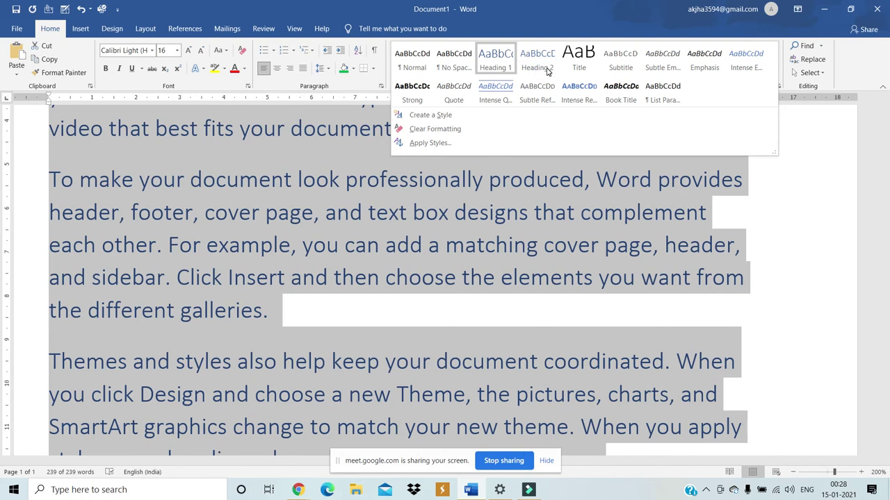
{"action": "left_click", "coordinate": [495, 243]}
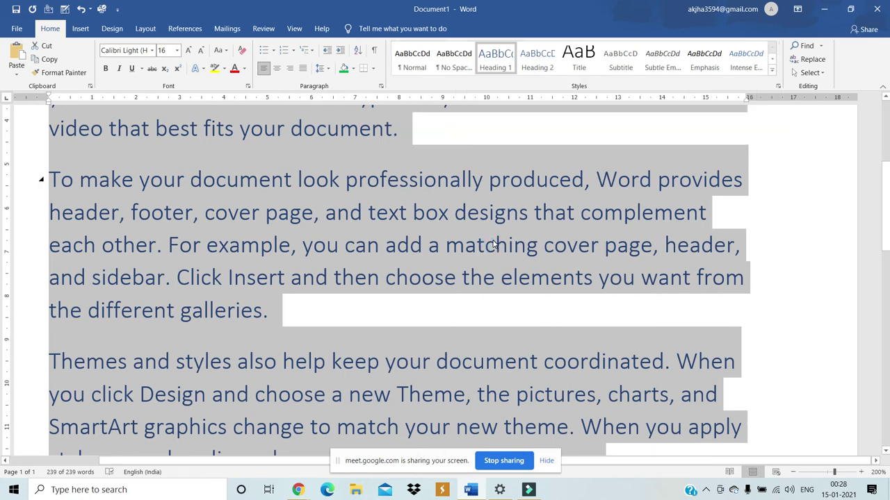
{"action": "key", "text": "BackSpace"}
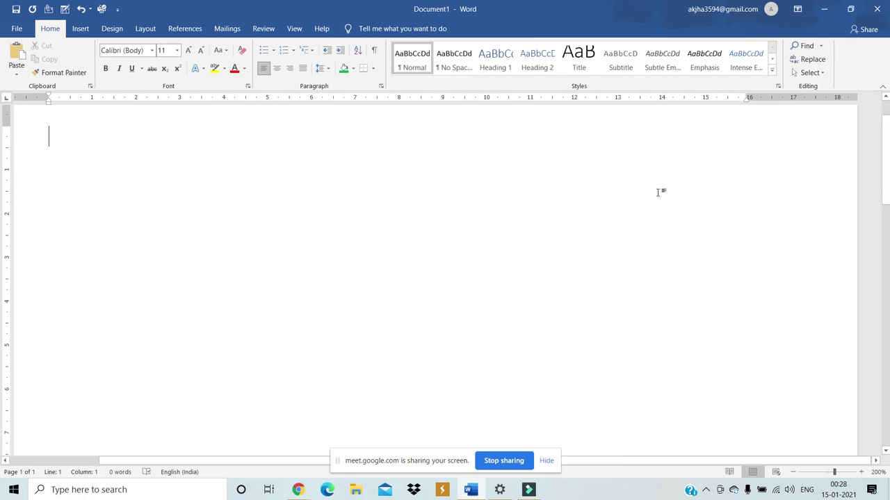
{"action": "key", "text": "ctrl+z"}
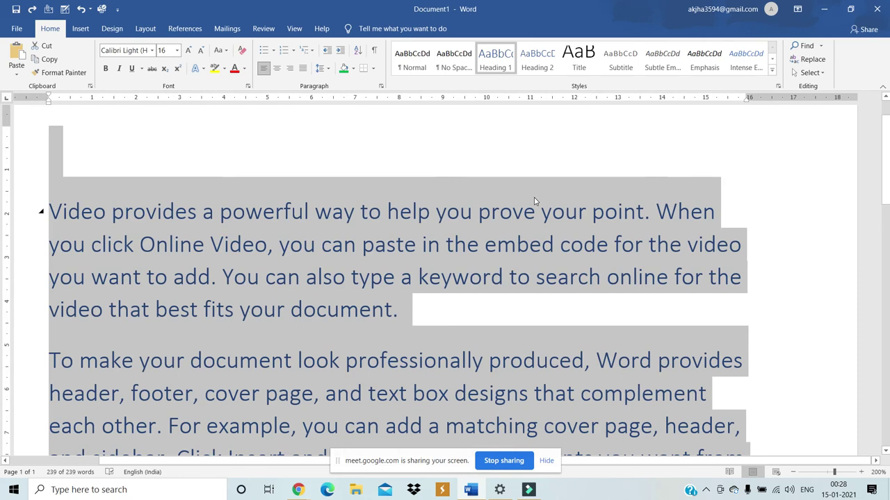
{"action": "left_click", "coordinate": [535, 198]}
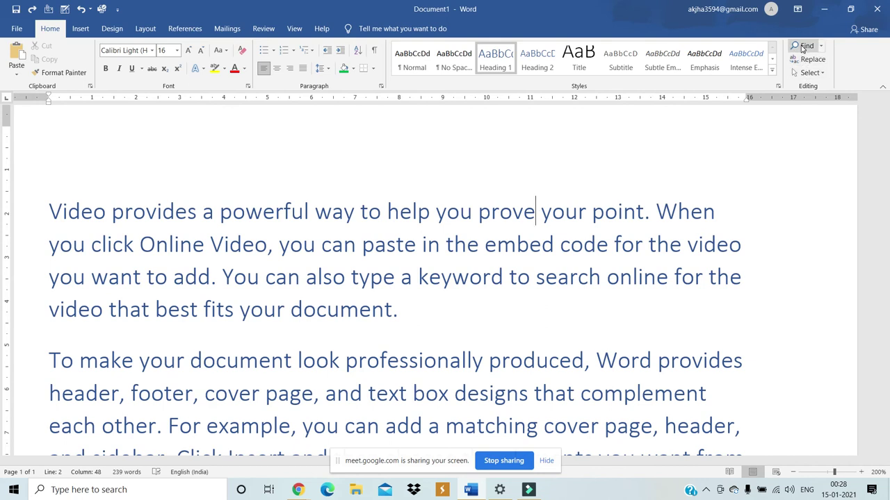
- Search the document for "you" and examine the highlighted matches throughout the text
{"action": "left_click", "coordinate": [802, 46]}
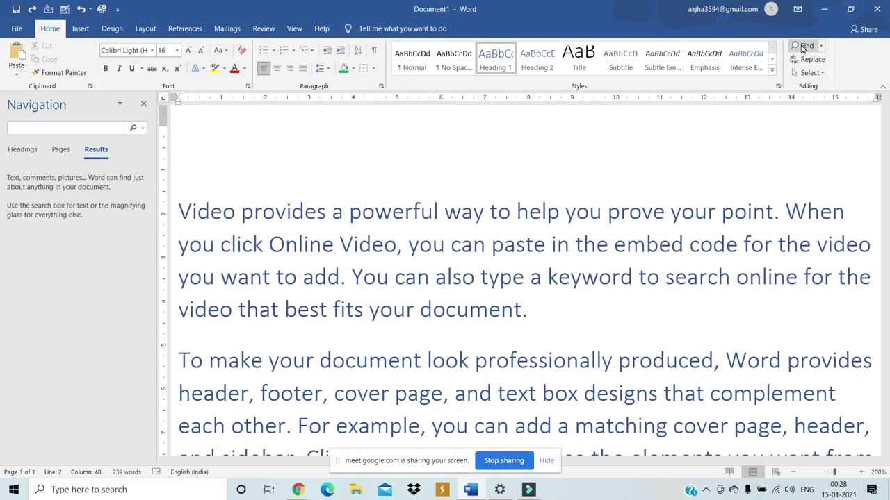
{"action": "type", "text": "you"}
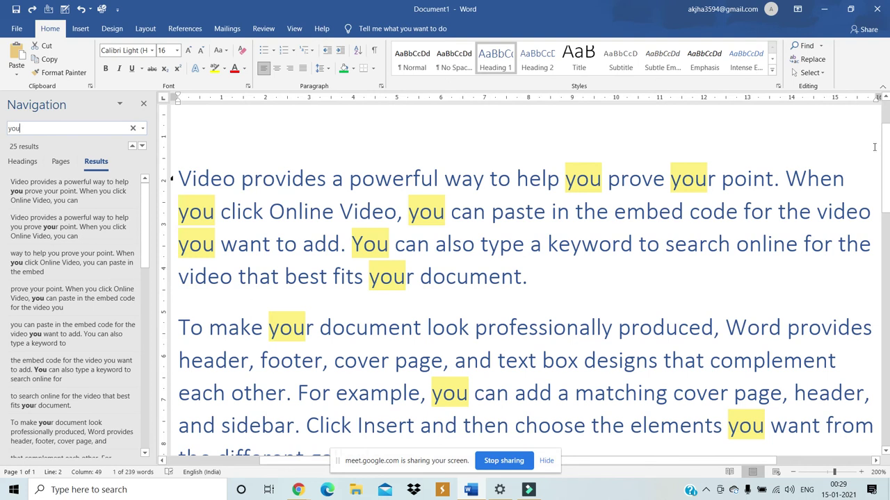
{"action": "scroll", "coordinate": [874, 146], "scroll_direction": "down", "scroll_amount": 3}
{"action": "scroll", "coordinate": [2, 191], "scroll_direction": "down", "scroll_amount": 4}
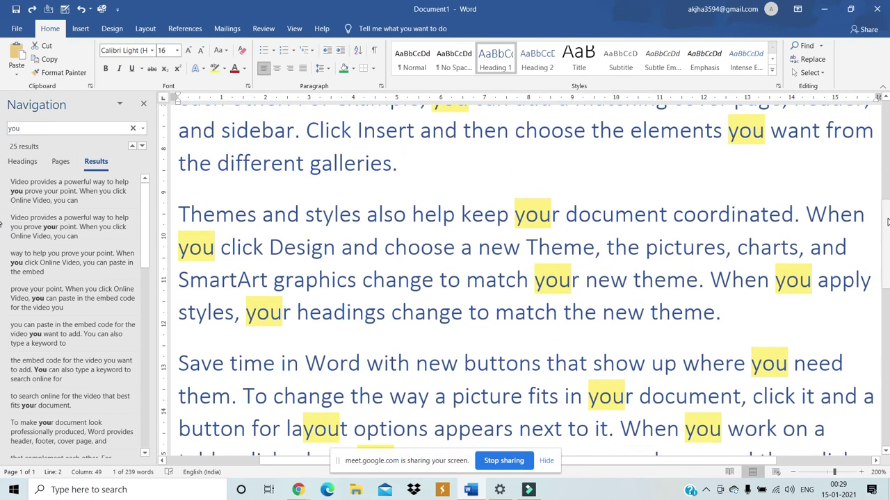
{"action": "scroll", "coordinate": [3, 221], "scroll_direction": "down", "scroll_amount": 5}
{"action": "scroll", "coordinate": [2, 287], "scroll_direction": "down", "scroll_amount": 1}
{"action": "scroll", "coordinate": [2, 287], "scroll_direction": "up", "scroll_amount": 7}
{"action": "scroll", "coordinate": [2, 287], "scroll_direction": "down", "scroll_amount": 6}
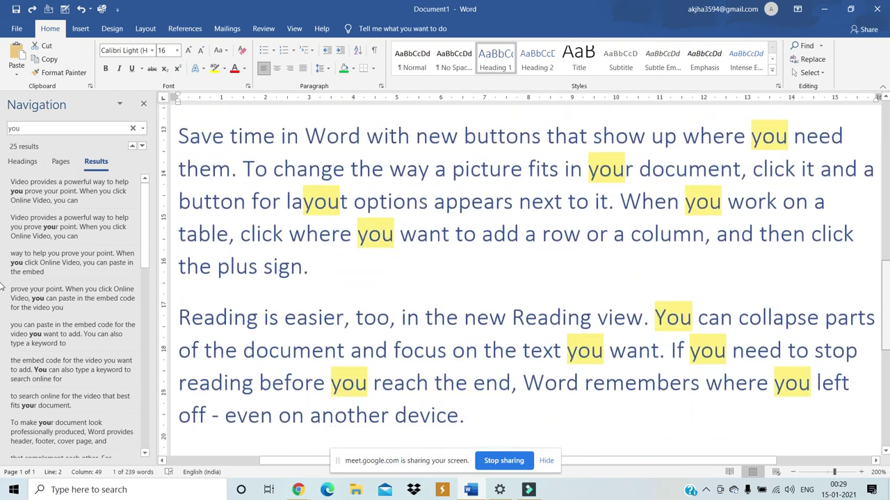
{"action": "scroll", "coordinate": [3, 287], "scroll_direction": "down", "scroll_amount": 1}
{"action": "scroll", "coordinate": [2, 333], "scroll_direction": "down", "scroll_amount": 8}
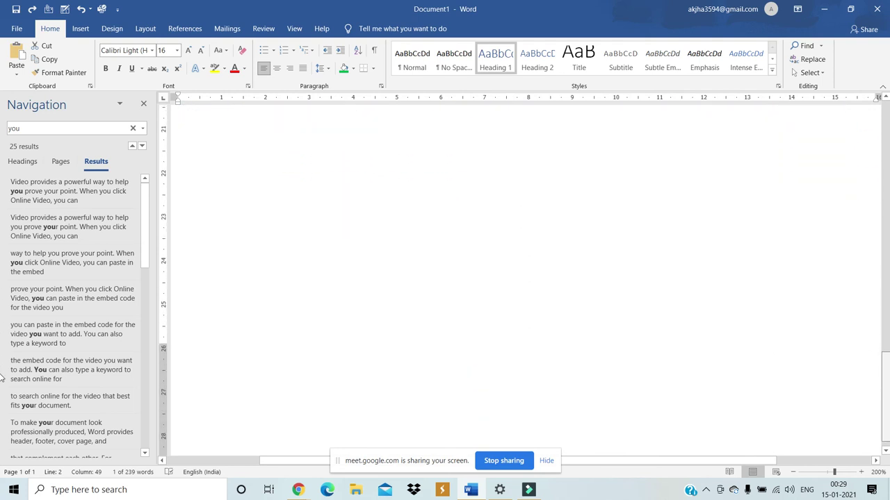
{"action": "left_click_drag", "start_coordinate": [884, 352], "coordinate": [884, 227]}
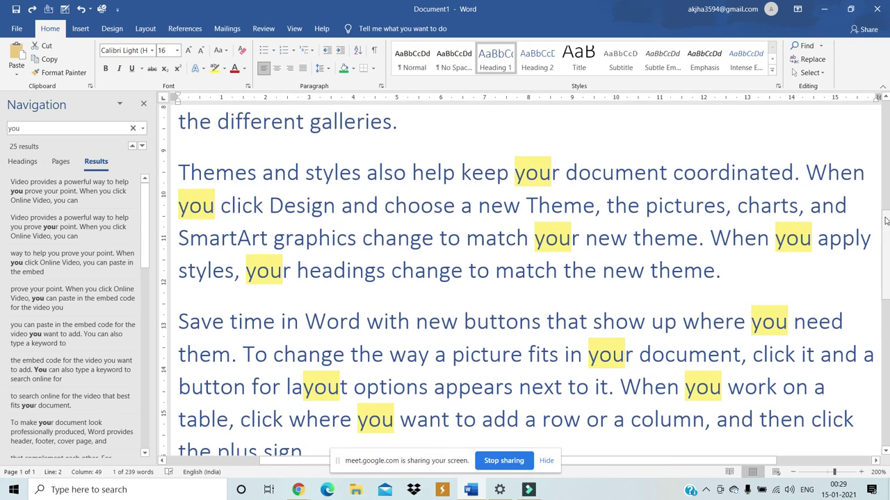
{"action": "left_click", "coordinate": [886, 152]}
{"action": "left_click_drag", "start_coordinate": [885, 153], "coordinate": [885, 130]}
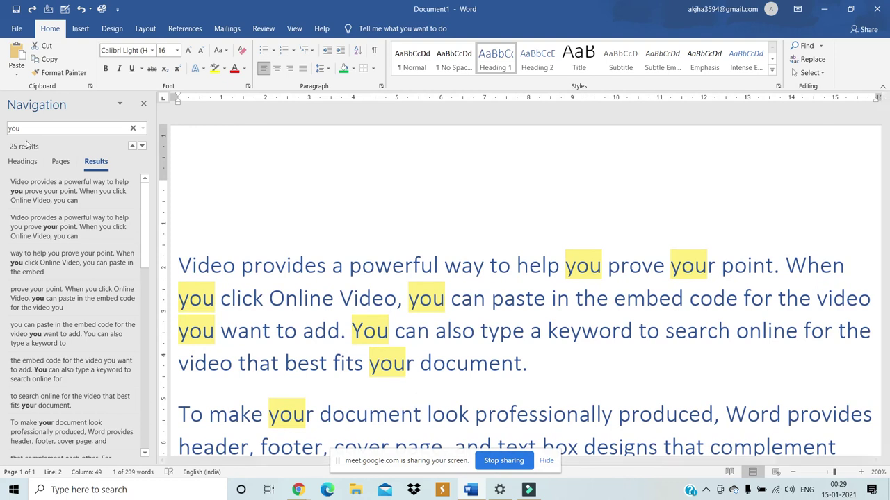
- Replace the search term with "ffffffff" to look for text not in the document
{"action": "left_click_drag", "start_coordinate": [10, 129], "coordinate": [31, 132]}
{"action": "key", "text": "BackSpace"}
{"action": "type", "text": "ffffffff"}
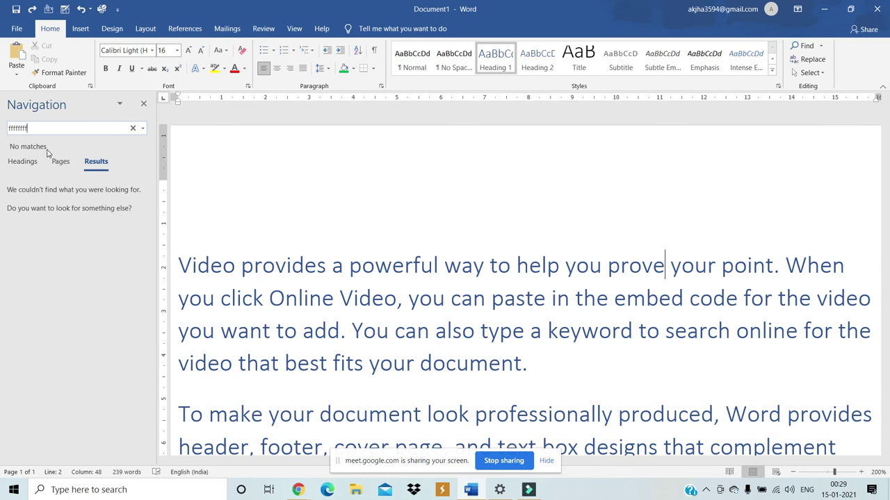
- Clear the search term and search the document for "video"
{"action": "key", "text": "BackSpace"}
{"action": "key", "text": "BackSpace"}
{"action": "key", "text": "BackSpace"}
{"action": "key", "text": "BackSpace"}
{"action": "key", "text": "BackSpace"}
{"action": "key", "text": "BackSpace"}
{"action": "key", "text": "BackSpace"}
{"action": "key", "text": "BackSpace"}
{"action": "type", "text": "video"}
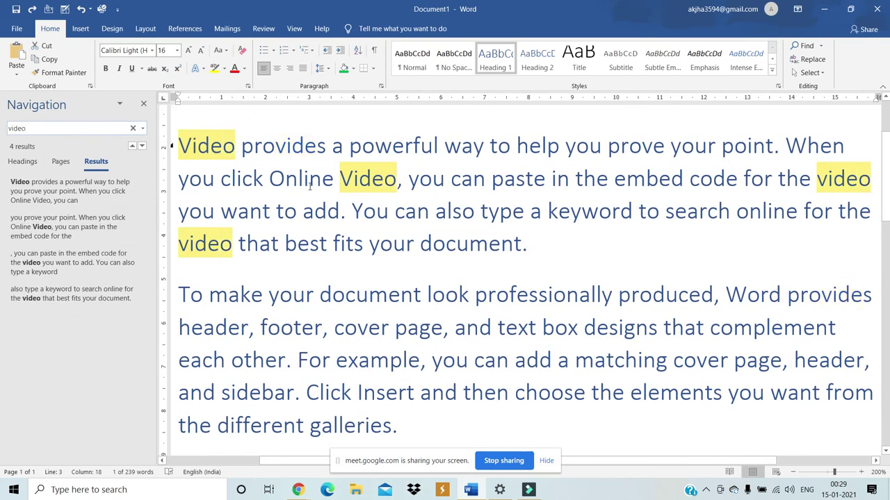
- Replace all occurrences of "video" with "audio" and close the Find and Replace dialog
{"action": "left_click", "coordinate": [809, 60]}
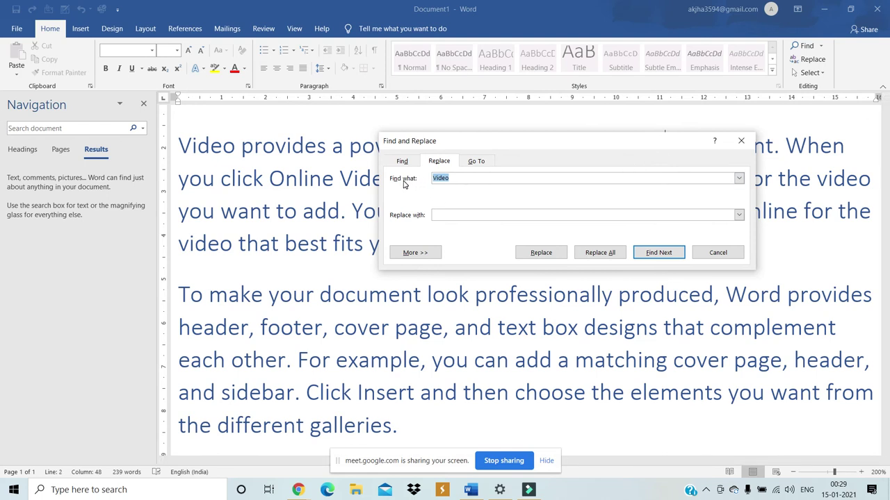
{"action": "left_click", "coordinate": [453, 214]}
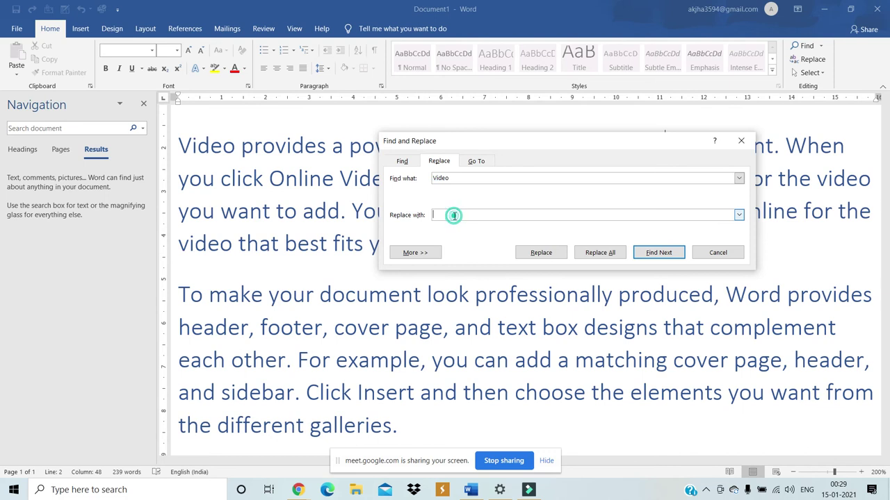
{"action": "left_click", "coordinate": [436, 180]}
{"action": "type", "text": "a"}
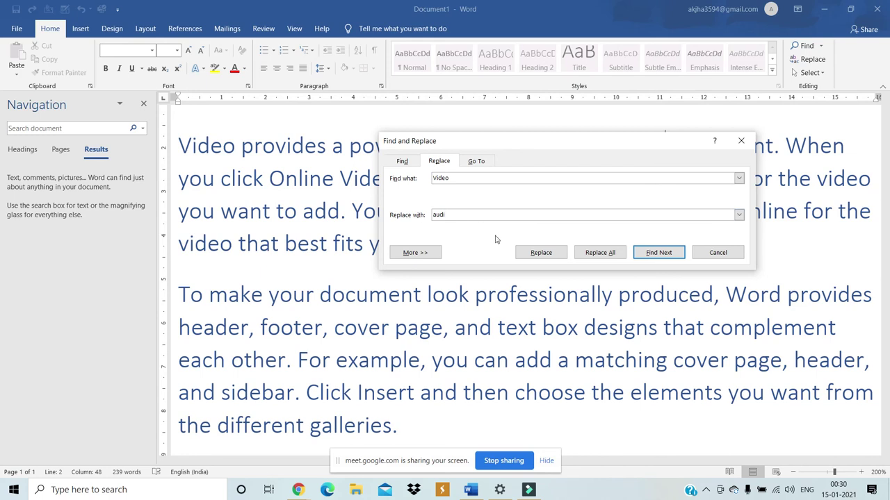
{"action": "type", "text": "udio"}
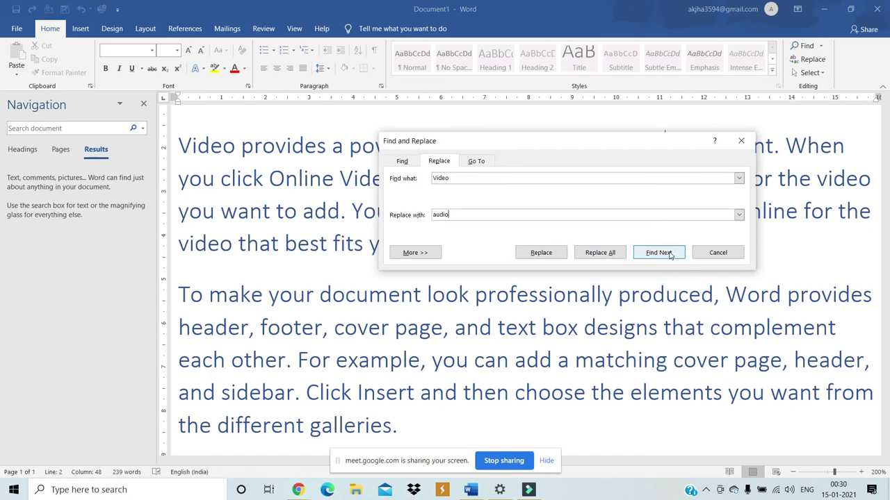
{"action": "left_click", "coordinate": [596, 254]}
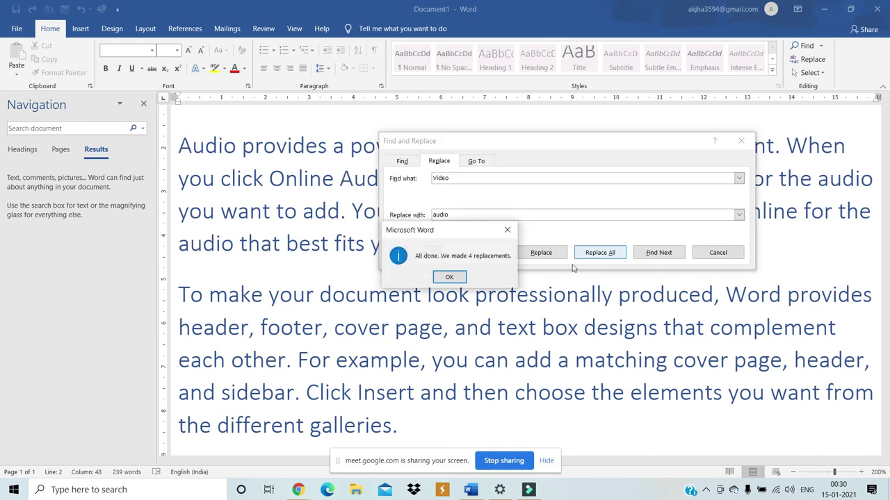
{"action": "left_click", "coordinate": [453, 277]}
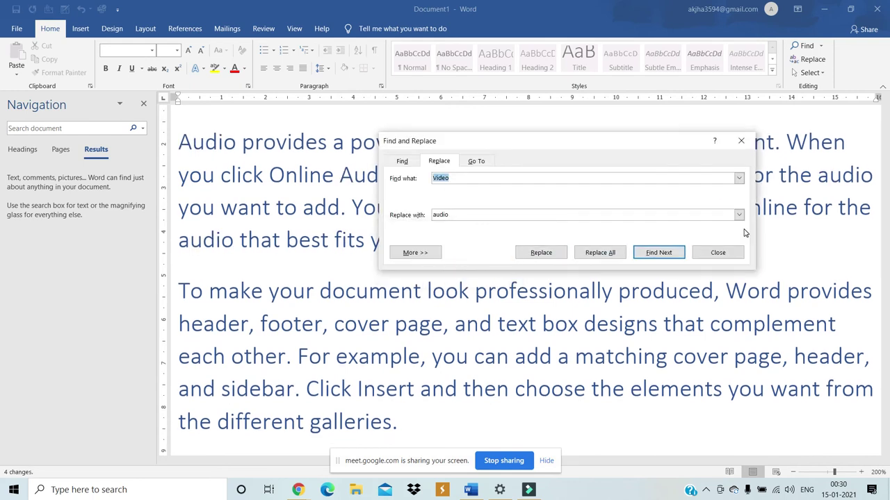
{"action": "left_click", "coordinate": [740, 141]}
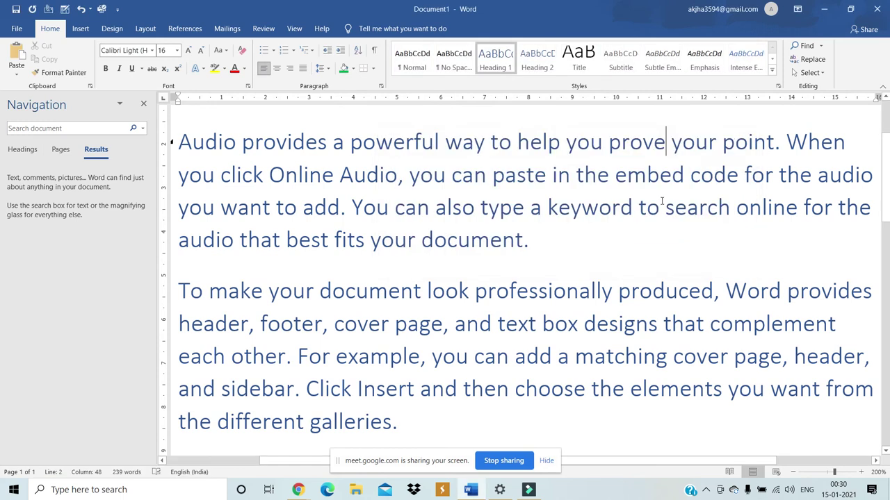
- Check the replacements by searching the document for "video" and for "audio"
{"action": "left_click", "coordinate": [106, 128]}
{"action": "type", "text": "video"}
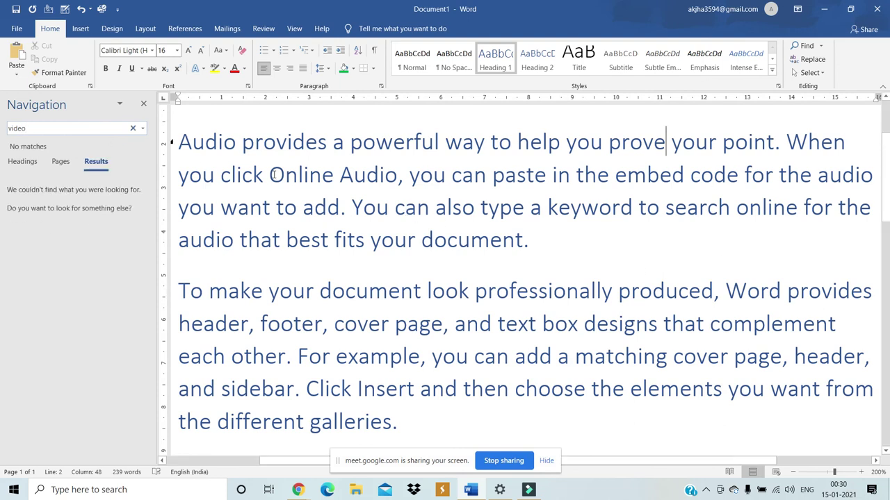
{"action": "key", "text": "BackSpace"}
{"action": "key", "text": "BackSpace"}
{"action": "key", "text": "BackSpace"}
{"action": "key", "text": "BackSpace"}
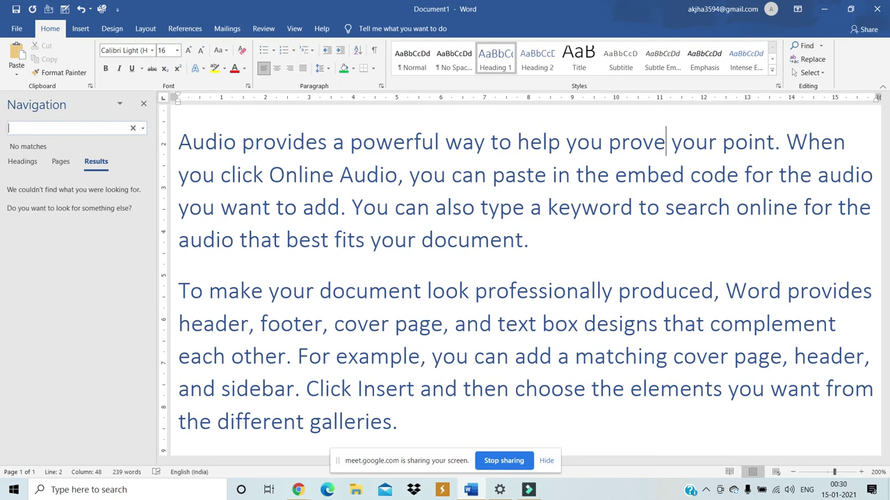
{"action": "type", "text": "audio"}
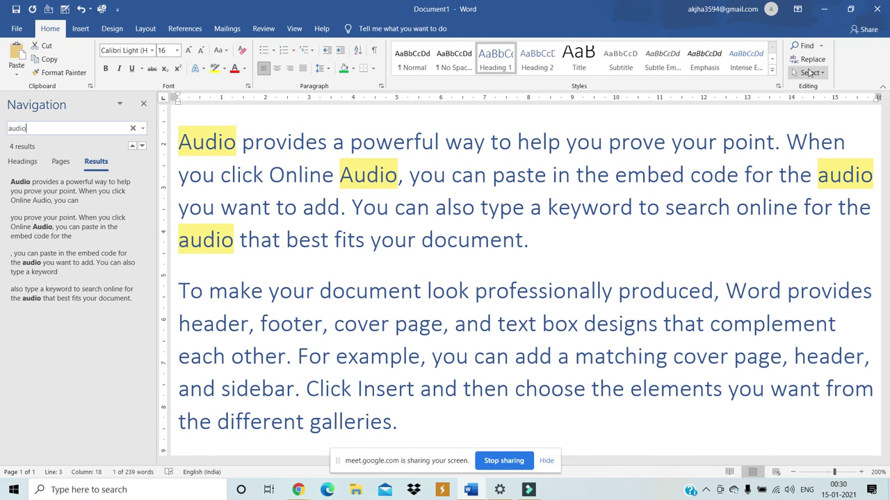
- Replace all occurrences of "Audio" with "video" and close the Find and Replace dialog
{"action": "left_click", "coordinate": [810, 60]}
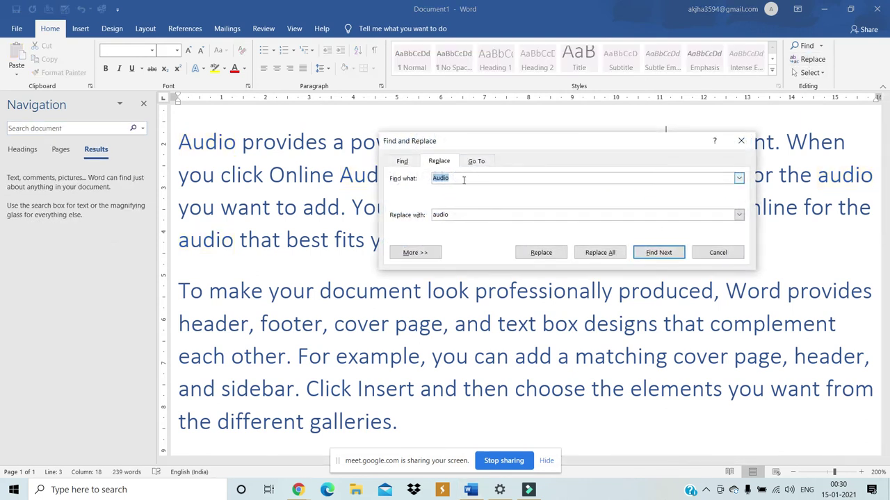
{"action": "left_click", "coordinate": [457, 214]}
{"action": "key", "text": "BackSpace"}
{"action": "key", "text": "BackSpace"}
{"action": "key", "text": "BackSpace"}
{"action": "key", "text": "BackSpace"}
{"action": "key", "text": "BackSpace"}
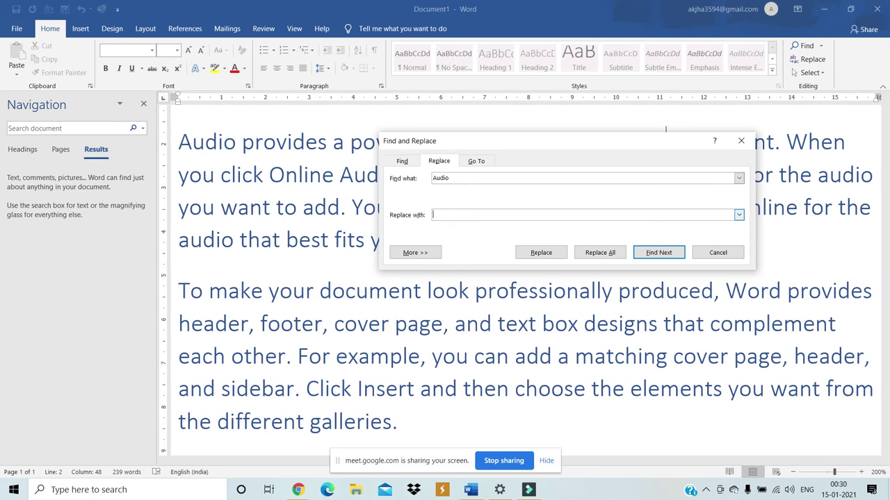
{"action": "type", "text": "video"}
{"action": "left_click", "coordinate": [615, 255]}
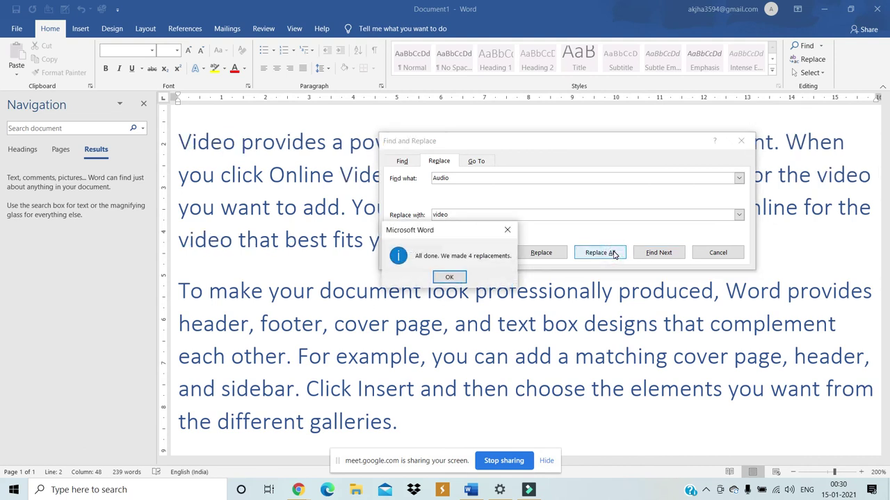
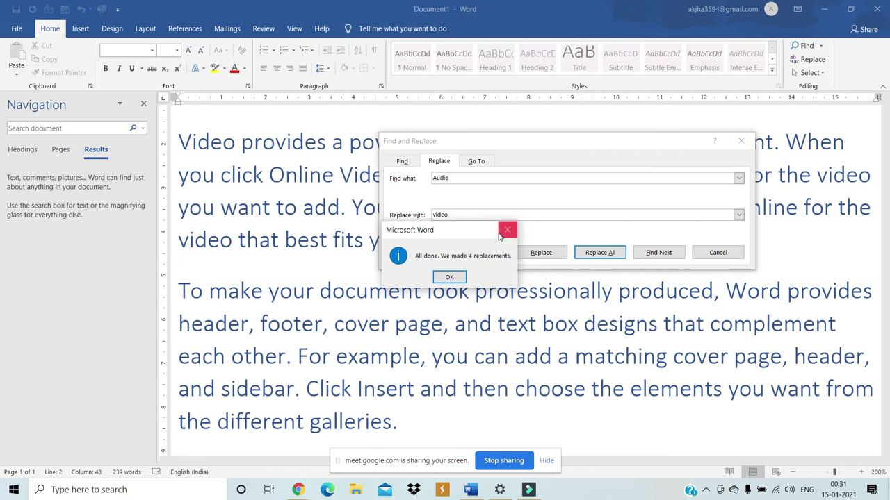
{"action": "left_click", "coordinate": [449, 277]}
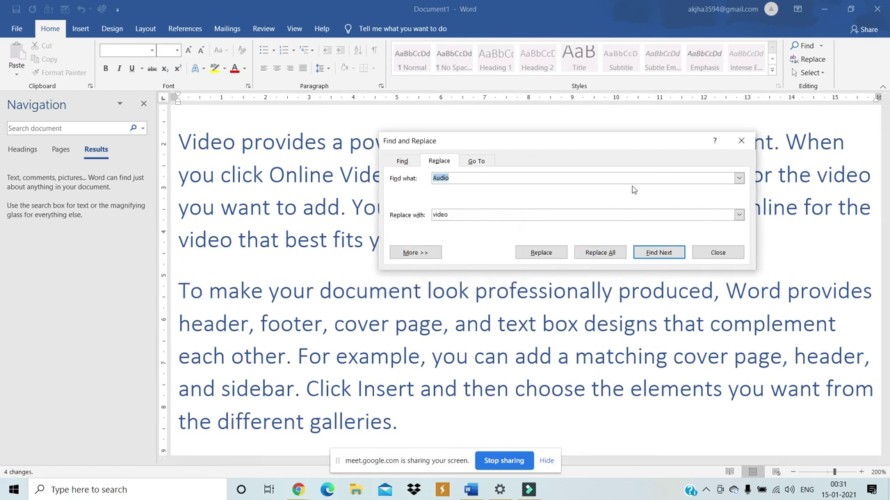
{"action": "left_click", "coordinate": [741, 140]}
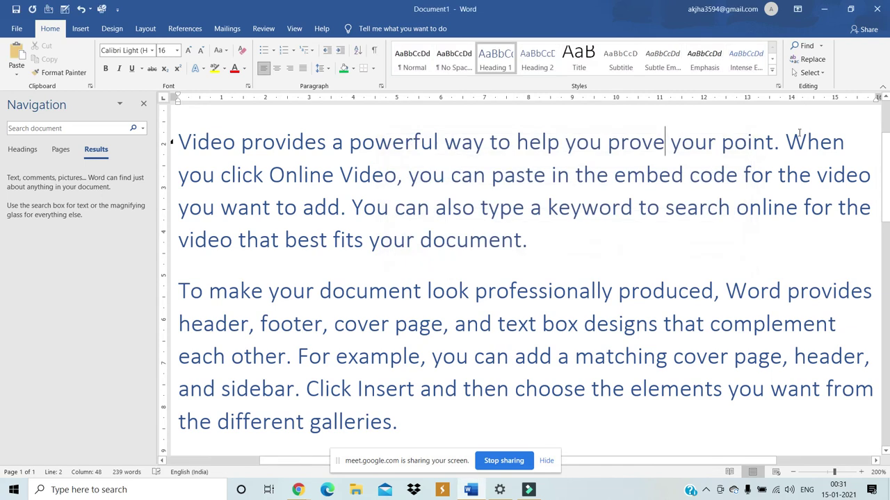
- Look over the available text and object selection options without choosing one
{"action": "left_click", "coordinate": [819, 76]}
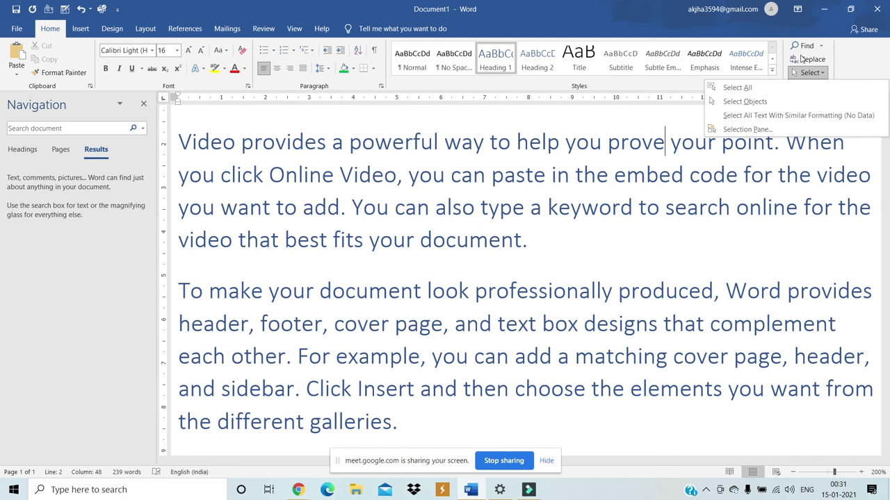
{"action": "left_click", "coordinate": [820, 78]}
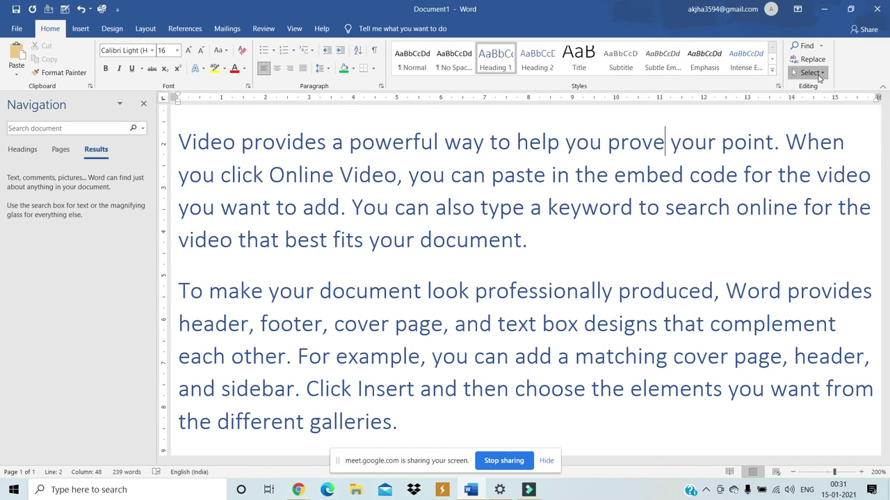
{"action": "left_click", "coordinate": [820, 78]}
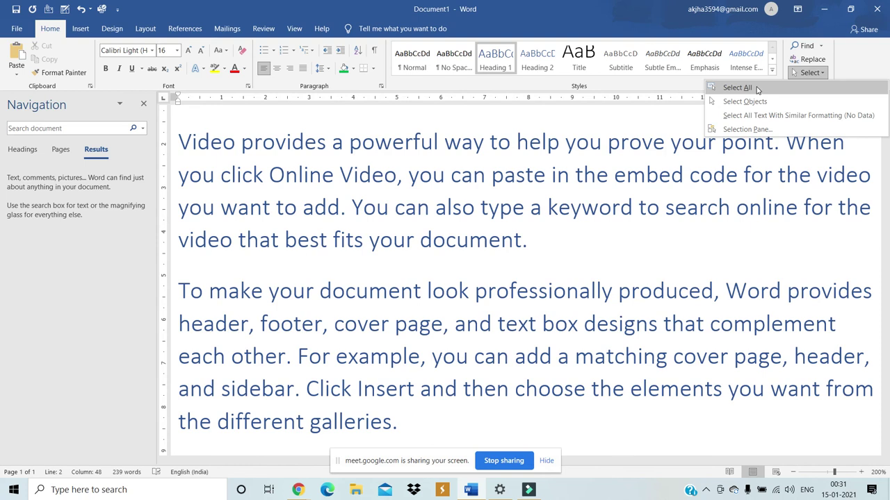
{"action": "key", "text": "Escape"}
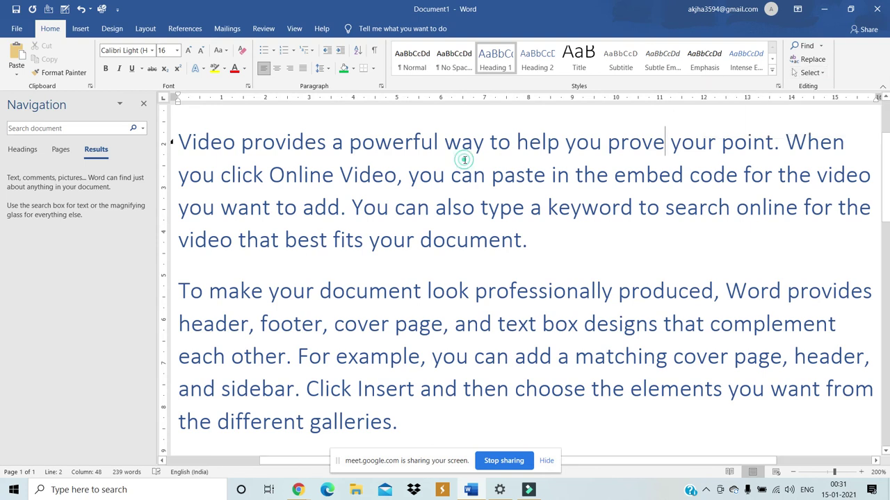
- Close the Navigation pane and delete all of the document's text
{"action": "left_click", "coordinate": [143, 105]}
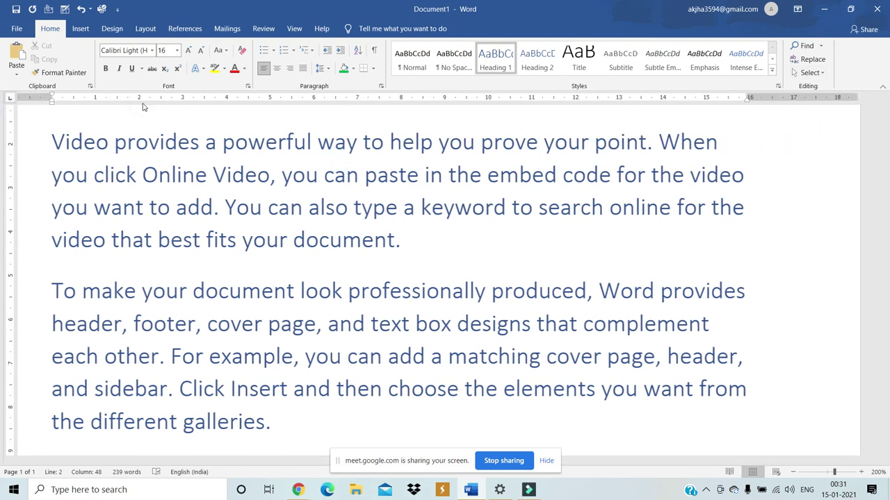
{"action": "left_click", "coordinate": [50, 142]}
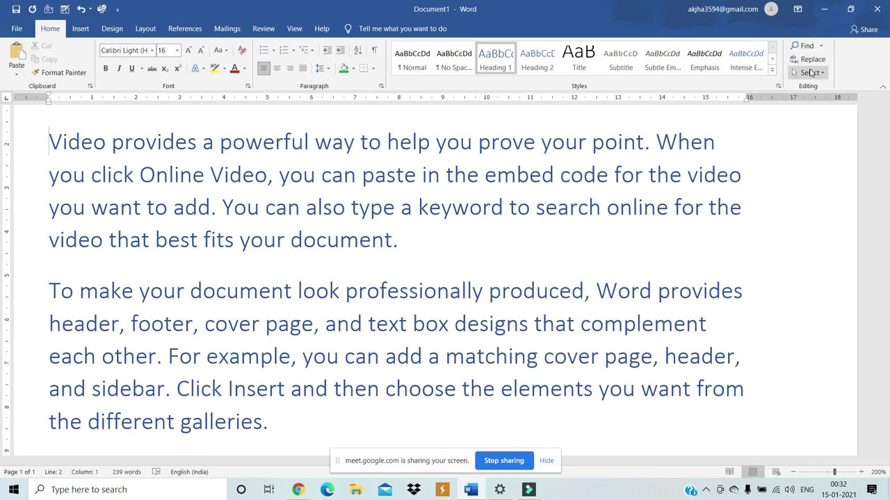
{"action": "key", "text": "ctrl+a"}
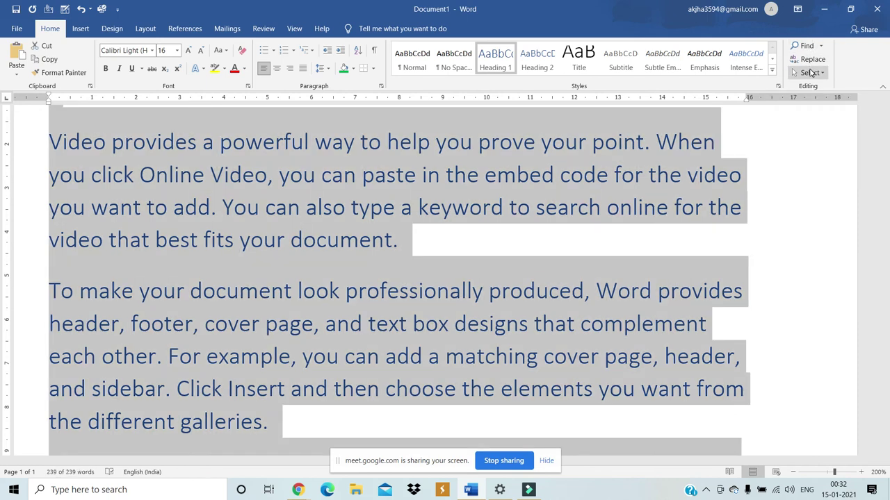
{"action": "key", "text": "Delete"}
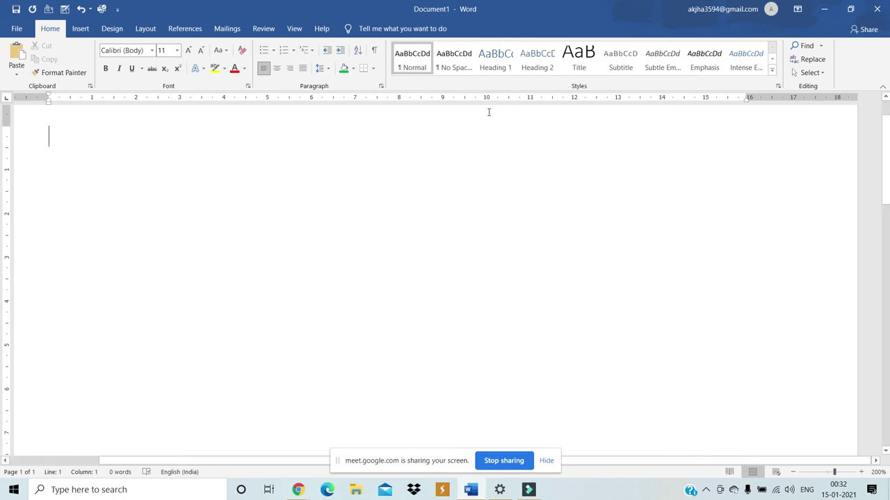
- Set left tab stops at about 1.5, 6.25 and 10.5 cm on the horizontal ruler
{"action": "left_click", "coordinate": [114, 98]}
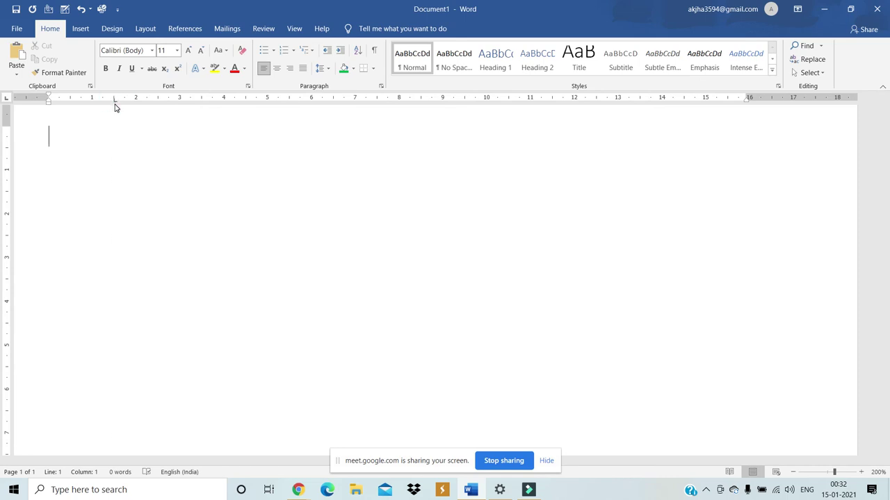
{"action": "left_click", "coordinate": [323, 98]}
{"action": "left_click", "coordinate": [322, 101]}
{"action": "left_click", "coordinate": [512, 101]}
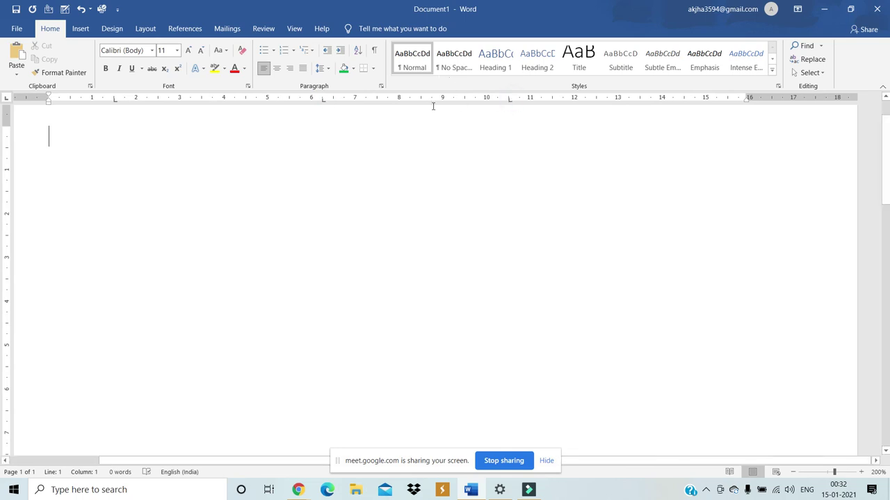
- Enter the headings Name, course and fee at the three tab stops of the first line
{"action": "key", "text": "Tab"}
{"action": "type", "text": "ame"}
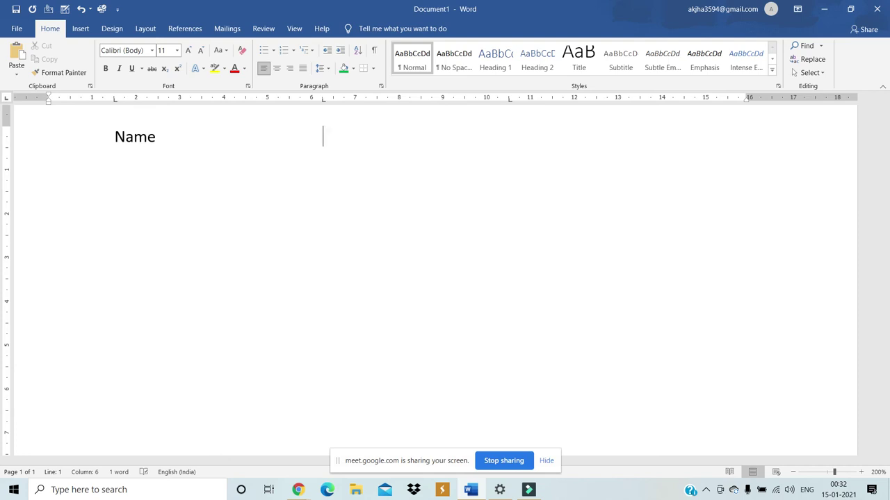
{"action": "type", "text": "course"}
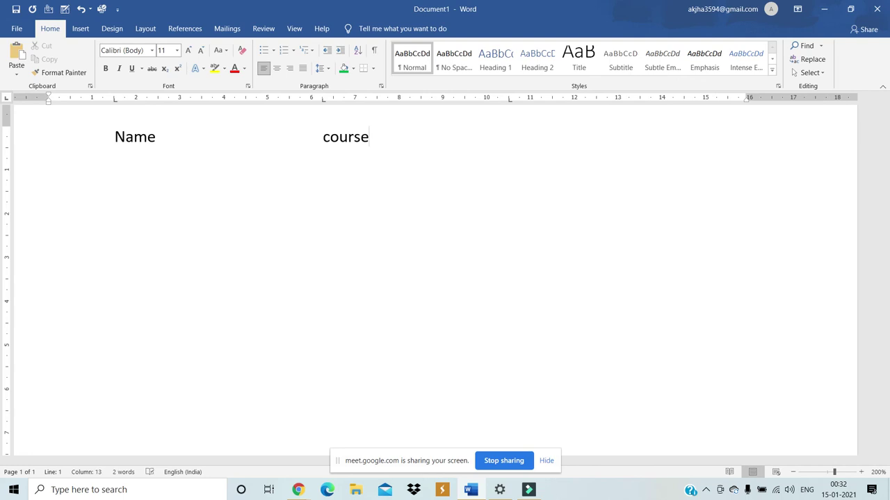
{"action": "key", "text": "Tab"}
{"action": "type", "text": "fee "}
- Fill the second line with a student's name, the course dca and the fee 3500, aligned to the tab stops
{"action": "type", "text": "sumit"}
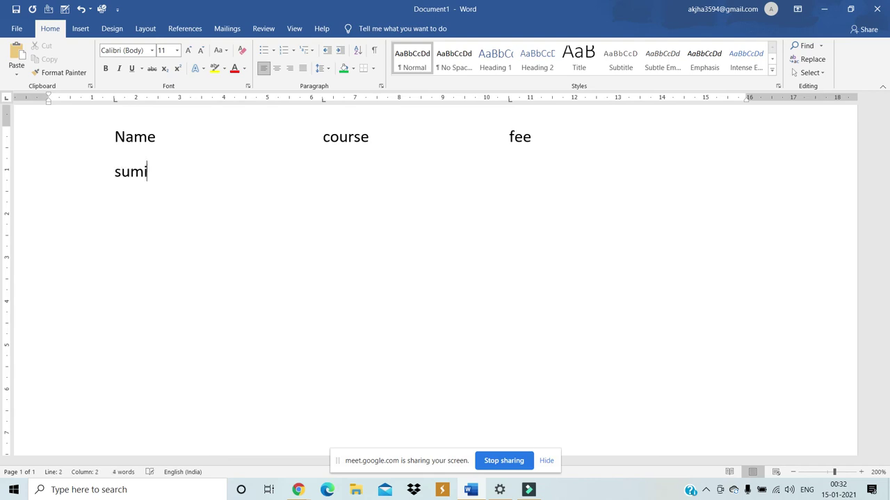
{"action": "key", "text": "Tab"}
{"action": "key", "text": "Tab"}
{"action": "type", "text": "dca"}
{"action": "key", "text": "Tab"}
{"action": "type", "text": "3500"}
{"action": "key", "text": "Return"}
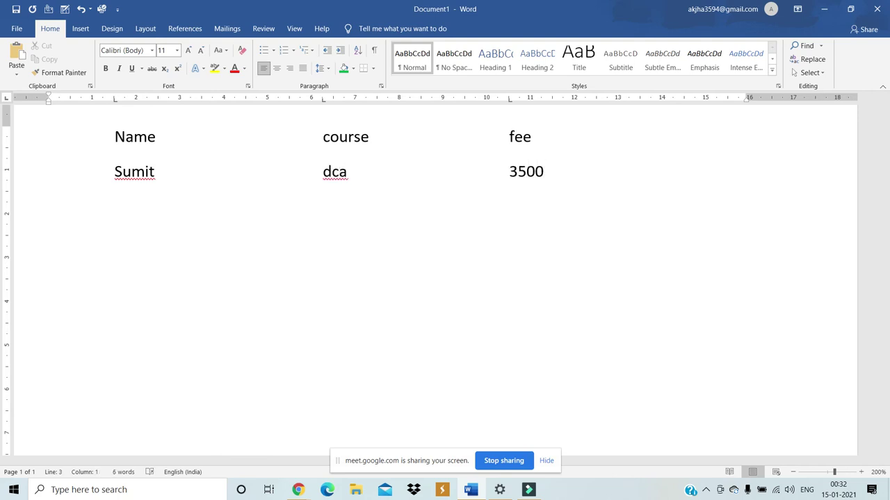
- Fill the third line with another student's name, the course adca and the fee 4500
{"action": "type", "text": "ankit"}
{"action": "key", "text": "Tab"}
{"action": "type", "text": "adca"}
{"action": "key", "text": "Tab"}
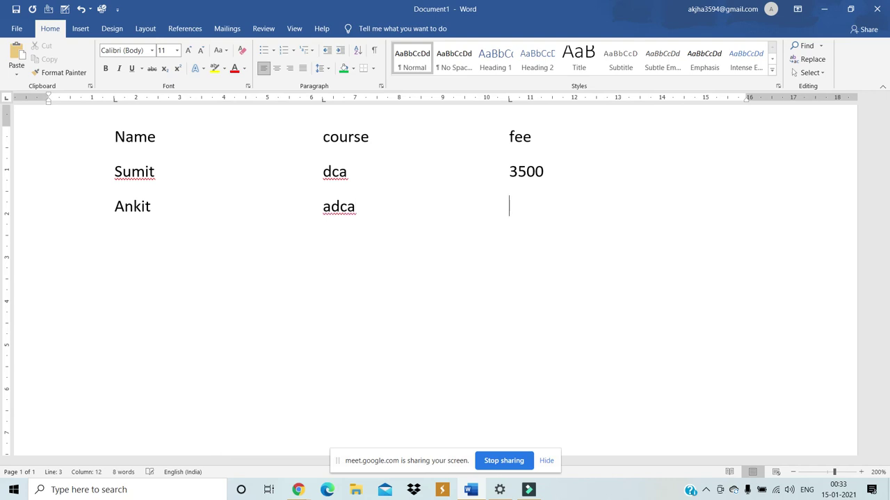
{"action": "type", "text": "4500dee"}
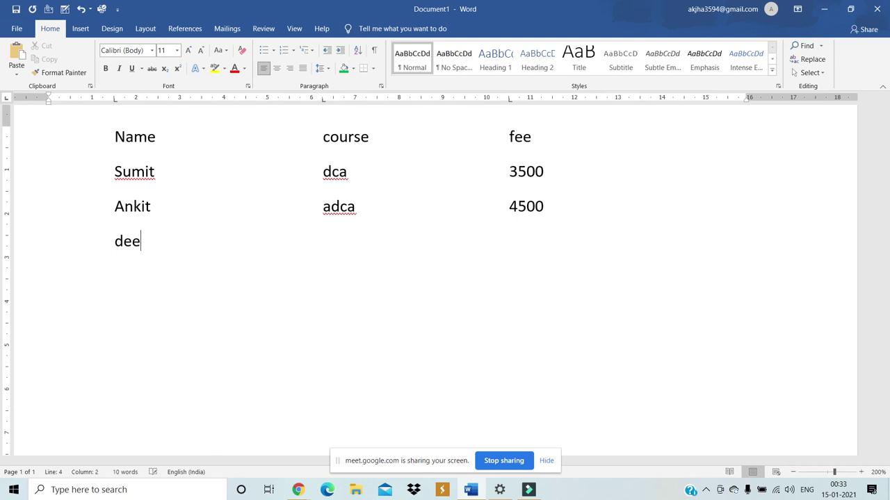
- Complete the fourth line with a student's name, the course c and the fee 3600
{"action": "type", "text": "pak"}
{"action": "key", "text": "Tab"}
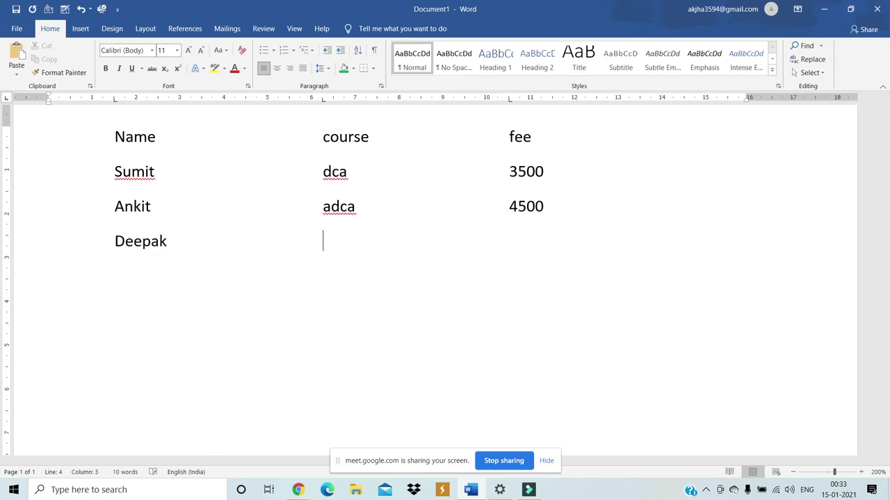
{"action": "type", "text": "c"}
{"action": "key", "text": "Tab"}
{"action": "key", "text": "Tab"}
{"action": "type", "text": "3600"}
{"action": "key", "text": "Return"}
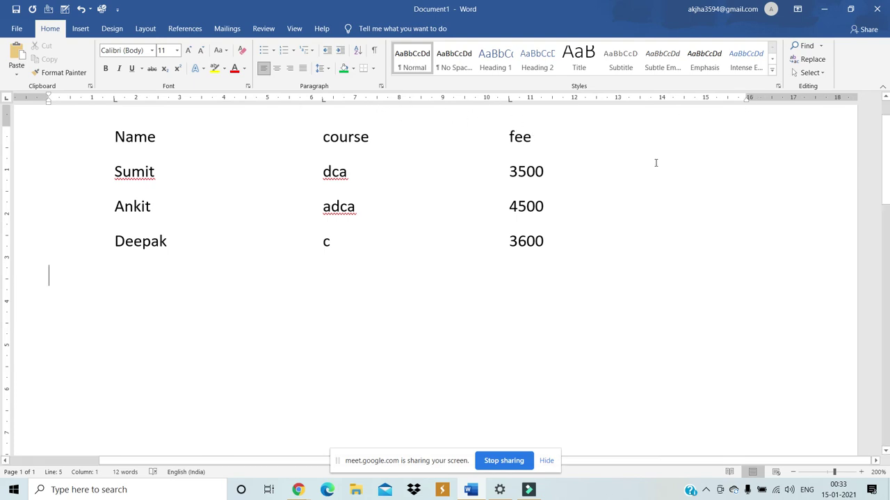
- Delete the tabbed list and generate sample paragraphs with =rand()
{"action": "key", "text": "ctrl+a"}
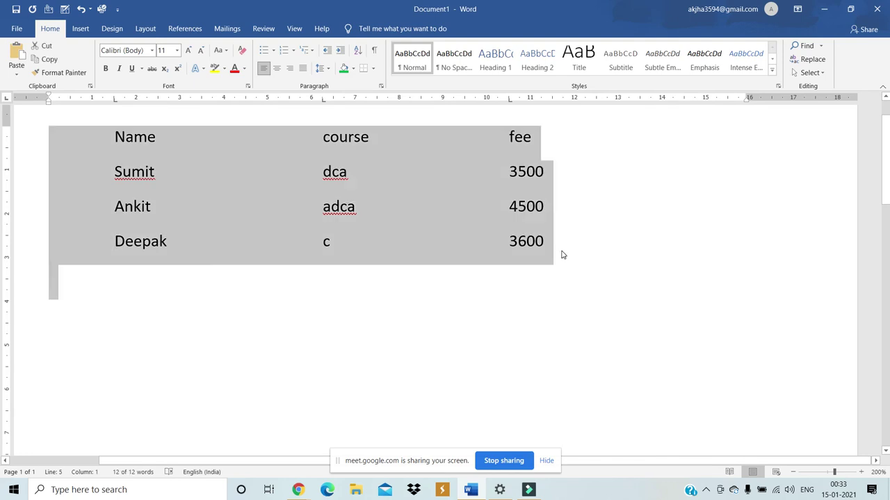
{"action": "key", "text": "Delete"}
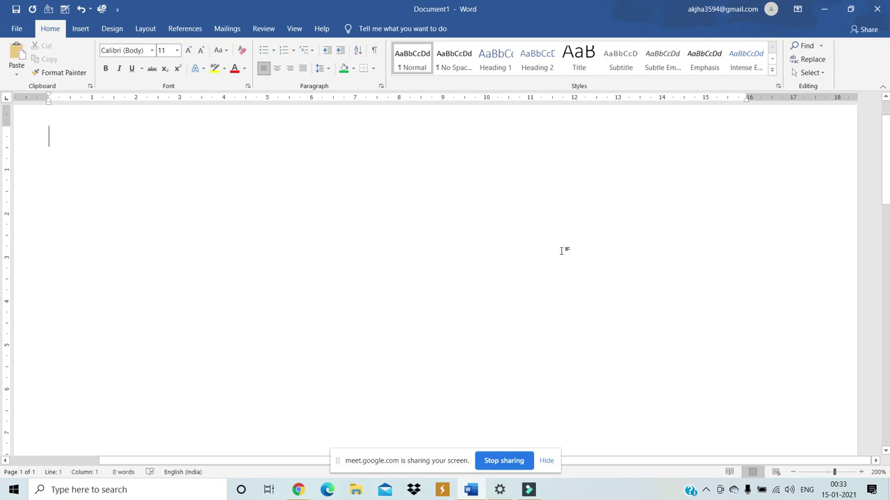
{"action": "type", "text": "=rand()"}
{"action": "key", "text": "Return"}
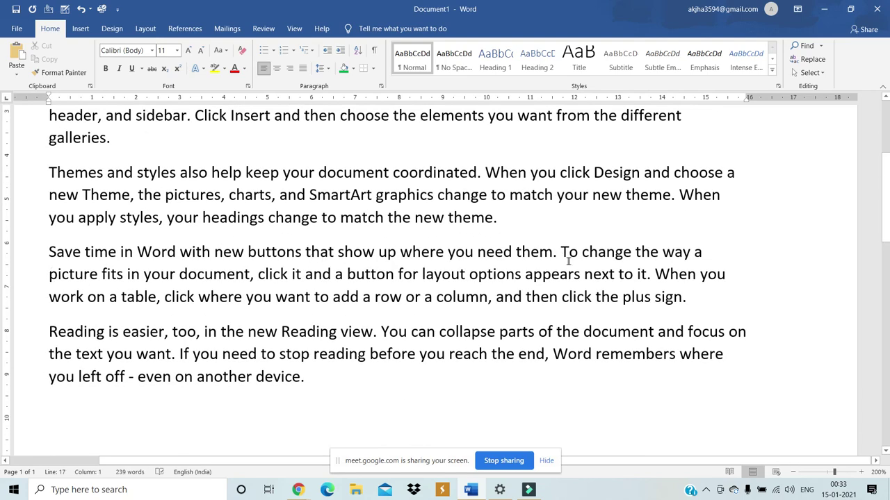
- Move the right margin inward to about 14.25 cm on the ruler and slightly reduce the top margin
{"action": "mouse_move", "coordinate": [748, 97]}
{"action": "left_mouse_down"}
{"action": "mouse_move", "coordinate": [603, 127]}
{"action": "mouse_move", "coordinate": [574, 102]}
{"action": "mouse_move", "coordinate": [488, 115]}
{"action": "mouse_move", "coordinate": [486, 99]}
{"action": "mouse_move", "coordinate": [704, 99]}
{"action": "left_mouse_up"}
{"action": "mouse_move", "coordinate": [709, 68]}
{"action": "left_mouse_down"}
{"action": "mouse_move", "coordinate": [774, 74]}
{"action": "mouse_move", "coordinate": [436, 113]}
{"action": "mouse_move", "coordinate": [371, 111]}
{"action": "mouse_move", "coordinate": [397, 98]}
{"action": "mouse_move", "coordinate": [670, 99]}
{"action": "left_mouse_up"}
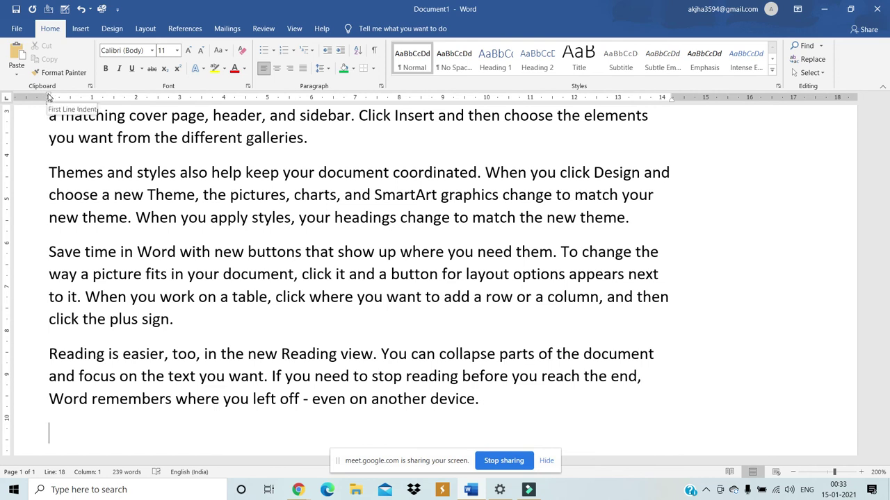
{"action": "left_click", "coordinate": [71, 150]}
{"action": "scroll", "coordinate": [683, 184], "scroll_direction": "up", "scroll_amount": 3}
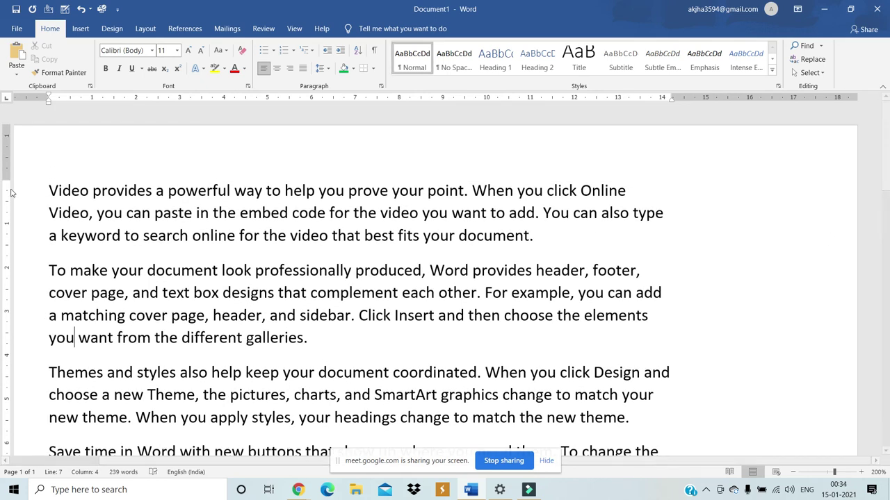
{"action": "mouse_move", "coordinate": [8, 175]}
{"action": "left_mouse_down"}
{"action": "mouse_move", "coordinate": [16, 248]}
{"action": "mouse_move", "coordinate": [14, 158]}
{"action": "mouse_move", "coordinate": [23, 244]}
{"action": "mouse_move", "coordinate": [21, 170]}
{"action": "mouse_move", "coordinate": [25, 188]}
{"action": "mouse_move", "coordinate": [19, 180]}
{"action": "left_mouse_up"}
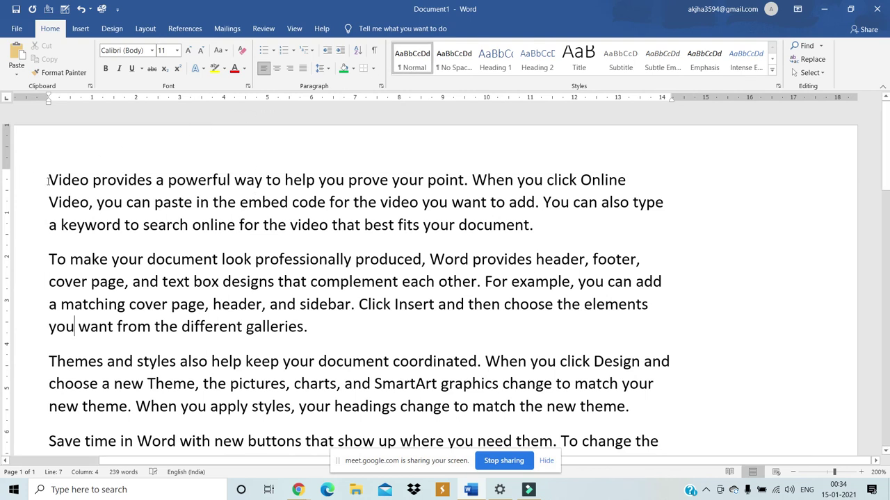
- Clear the sample text and enter a heading line with Name, course and fee spaced apart by default tabs
{"action": "key", "text": "ctrl+a"}
{"action": "key", "text": "Delete"}
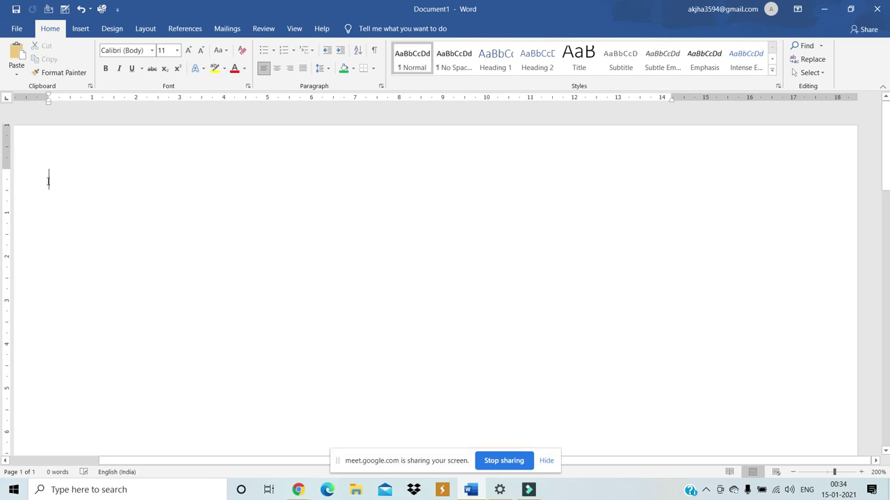
{"action": "type", "text": "name"}
{"action": "key", "text": "Tab"}
{"action": "key", "text": "Tab"}
{"action": "key", "text": "Tab"}
{"action": "key", "text": "Tab"}
{"action": "key", "text": "BackSpace"}
{"action": "type", "text": "course"}
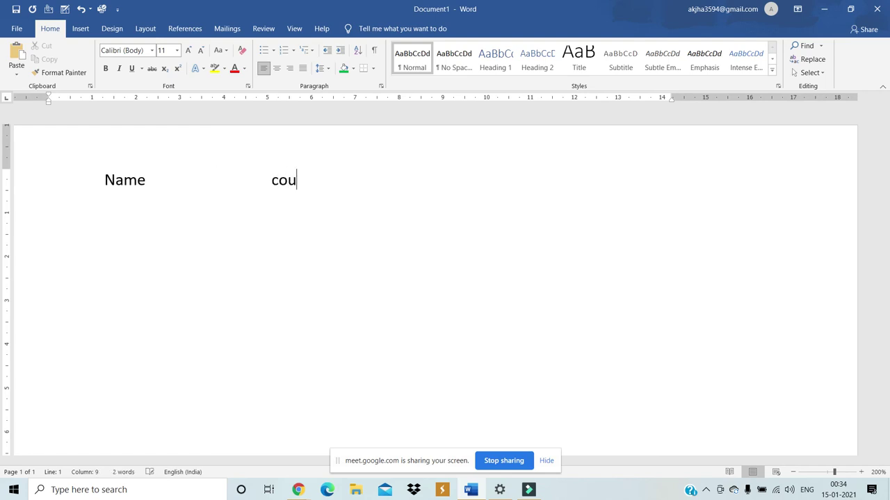
{"action": "key", "text": "Tab"}
{"action": "key", "text": "Tab"}
{"action": "type", "text": "fee"}
{"action": "key", "text": "Return"}
- Start the second line with a short name entry and tab across toward the course column
{"action": "type", "text": "sk"}
{"action": "key", "text": "Tab"}
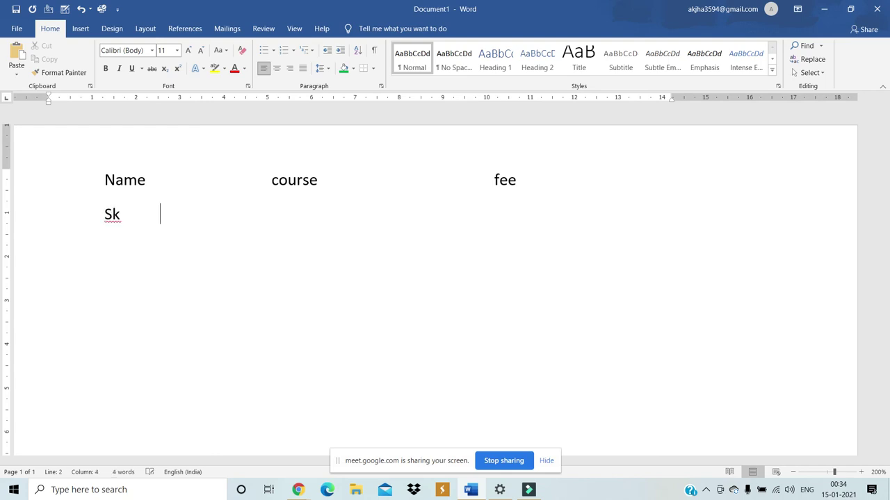
{"action": "key", "text": "Tab"}
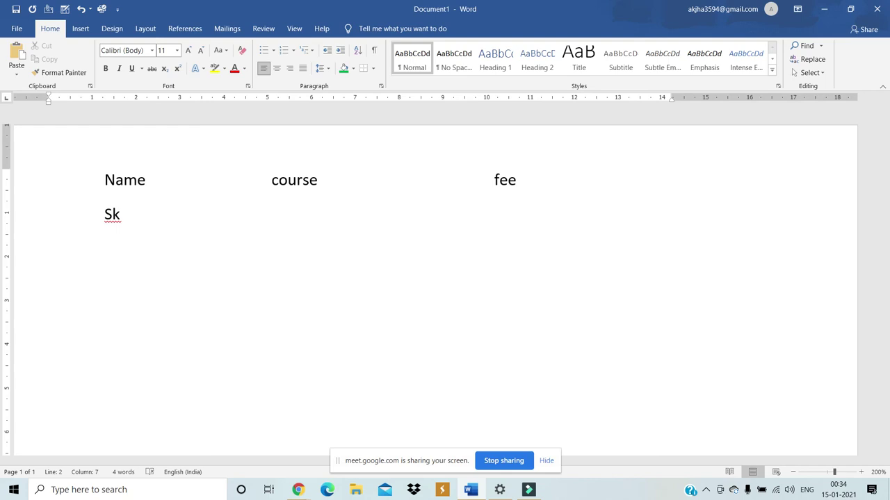